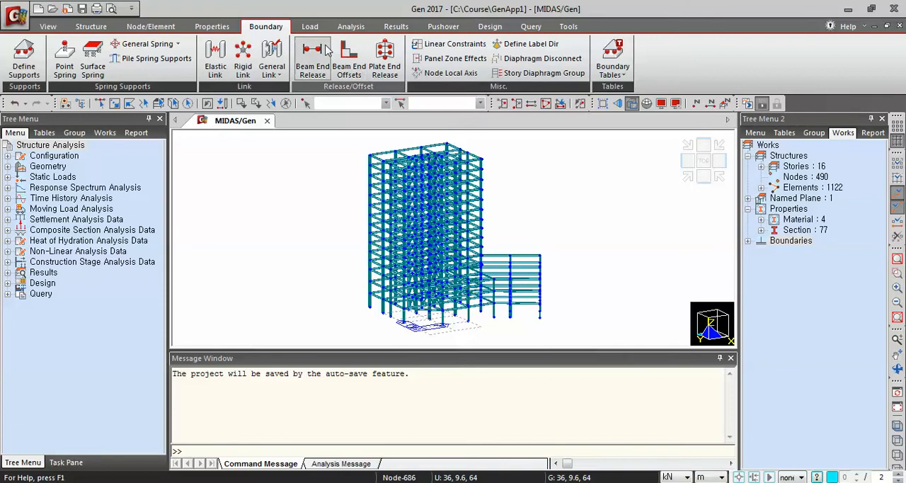
Add a static load case named Self with type Dead Load (D) and description Self-Weight
left_click(309, 27)
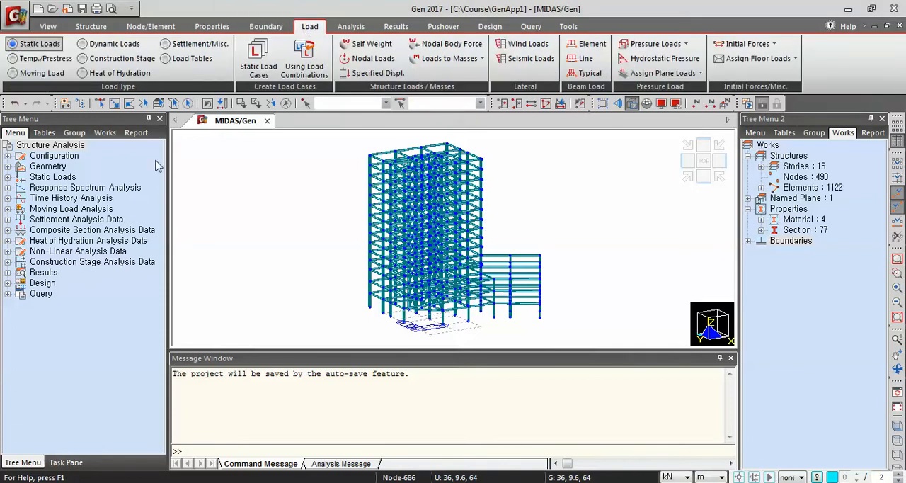
left_click(258, 64)
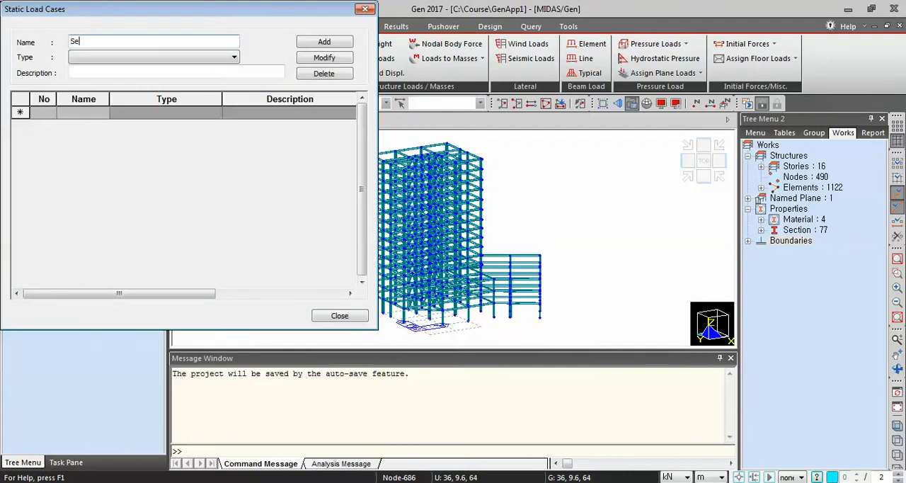
left_click(99, 58)
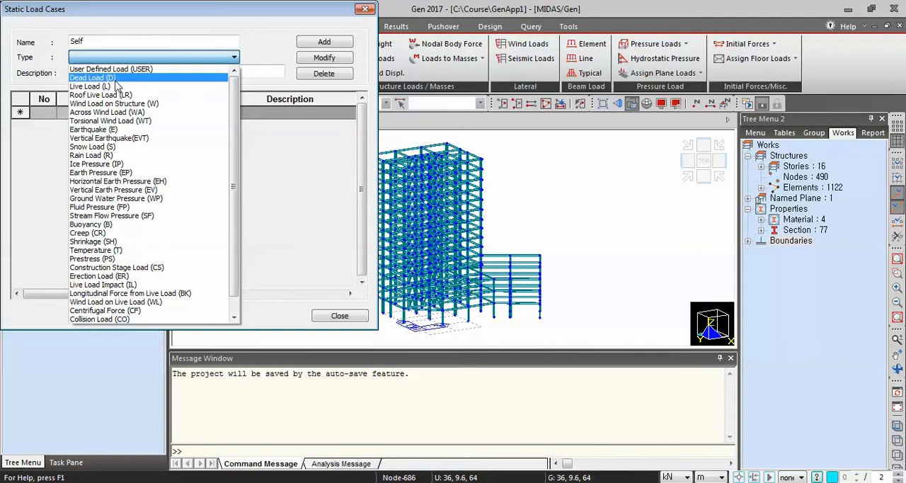
left_click(106, 77)
left_click(113, 72)
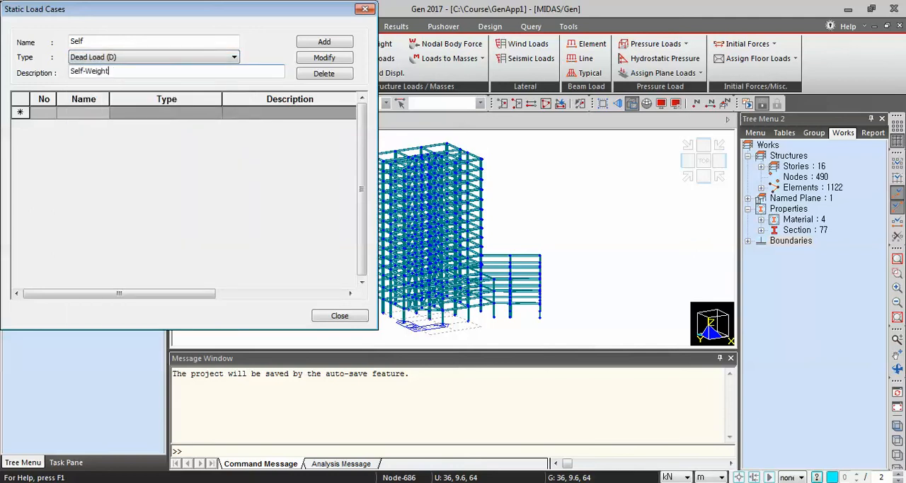
left_click(323, 42)
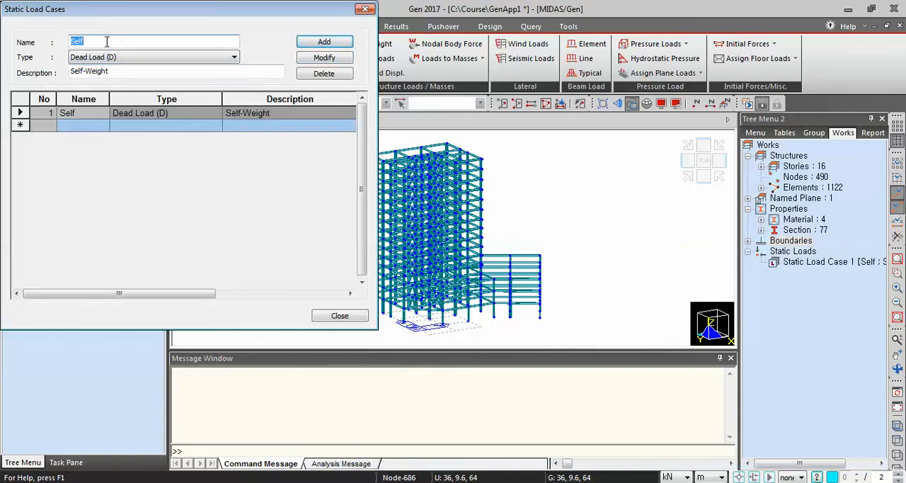
Add a static load case named DL with type Dead Load (D) and description Dead Load
type("DL")
key("Tab")
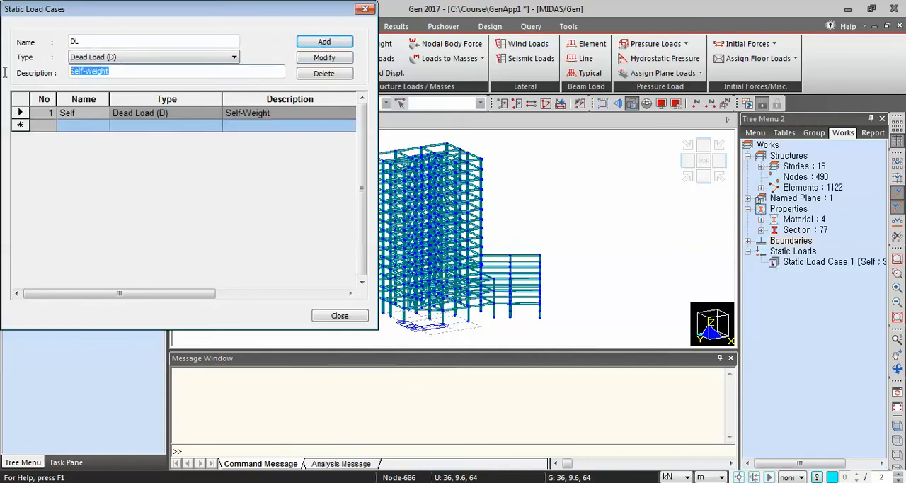
type("Dead Load")
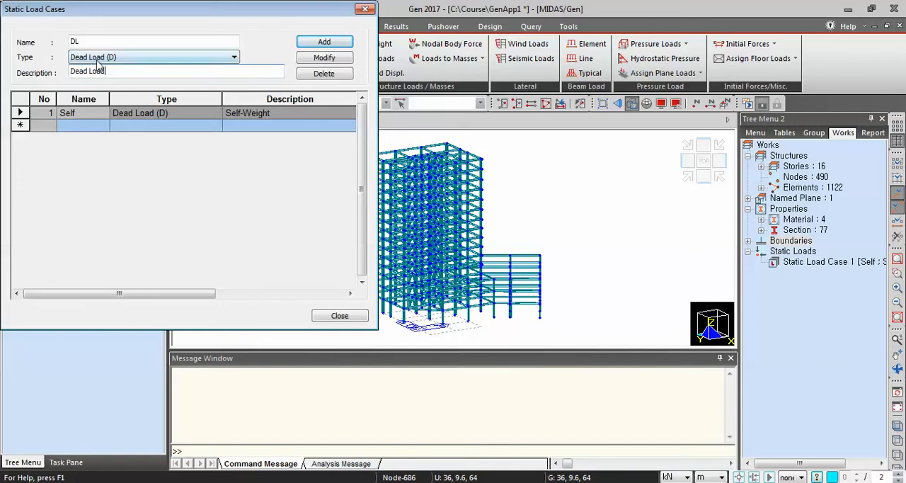
left_click(310, 44)
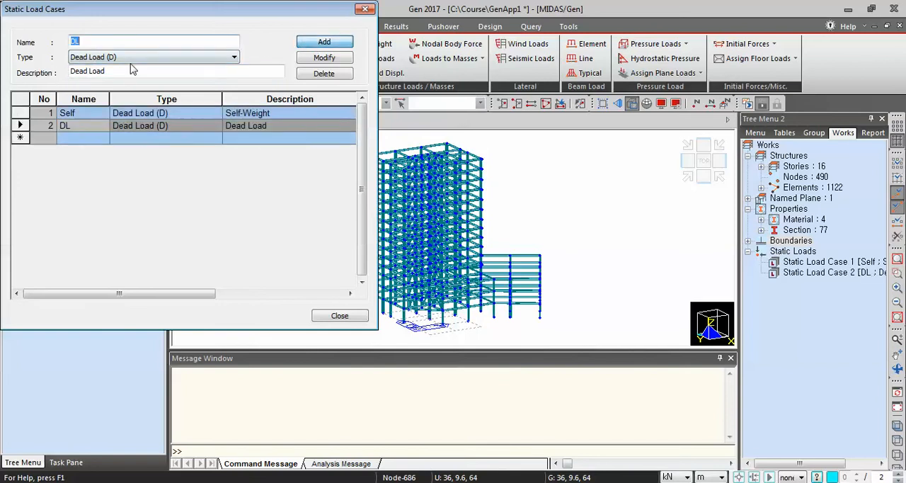
Add a static load case named LL with type Live Load (L) and description Live Load
double_click(92, 42)
type("LL")
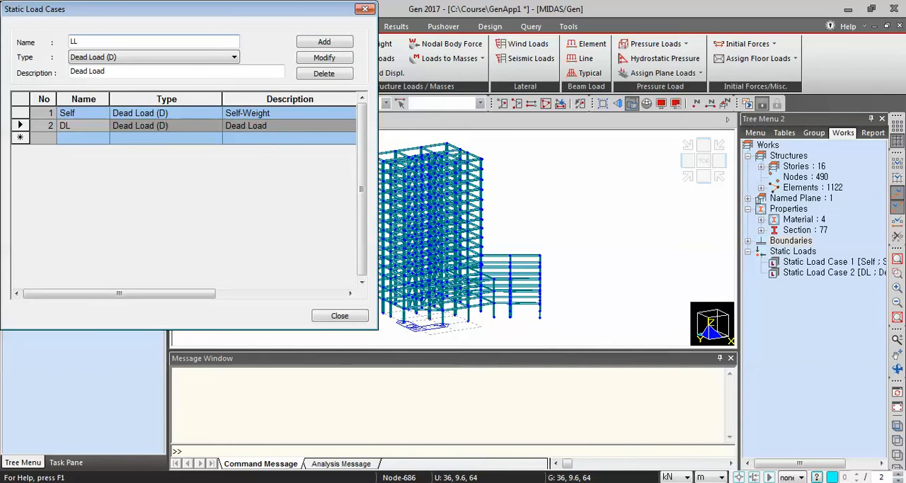
left_click(112, 56)
left_click(111, 80)
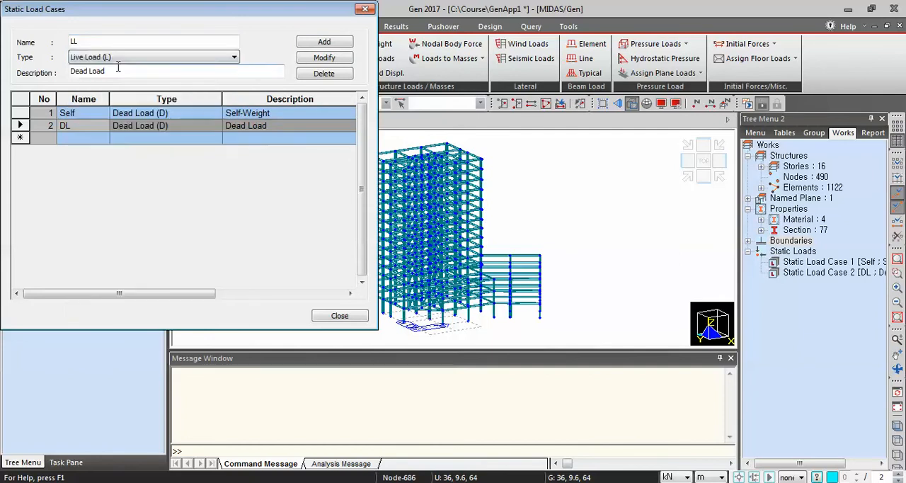
left_click_drag(107, 71, 56, 71)
type("Liv")
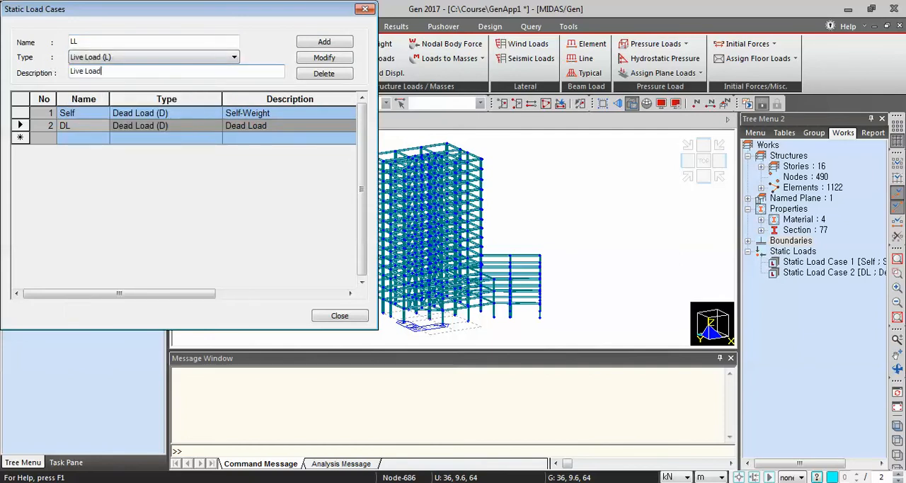
type("e Load")
left_click(313, 43)
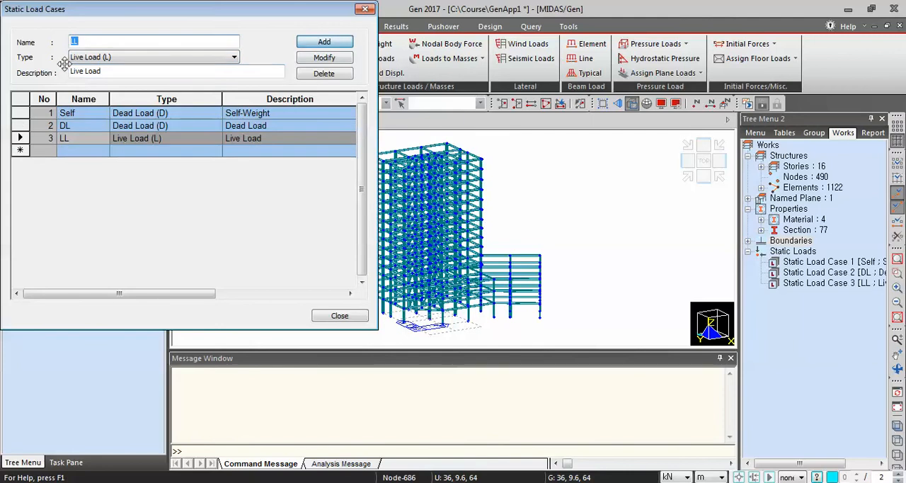
Add a static load case named WX with type Wind Load on Structure (W) and description Wind Load in X-Dir
type("WX")
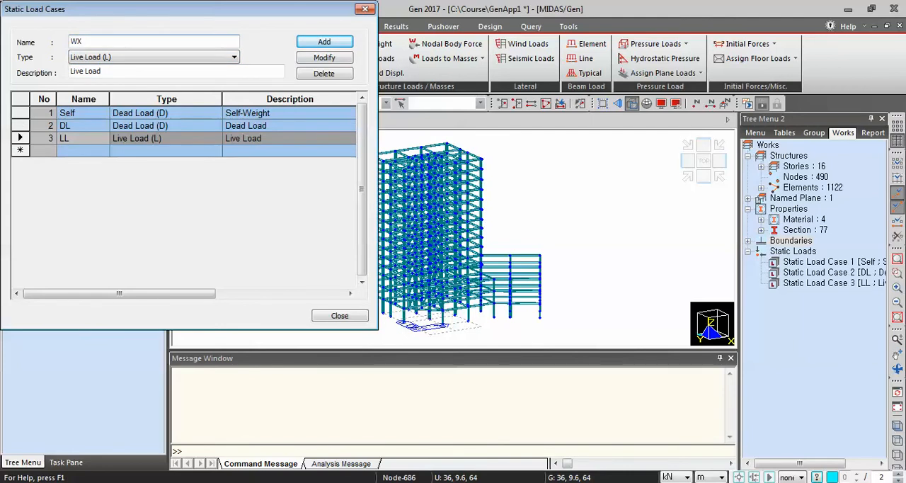
left_click(80, 58)
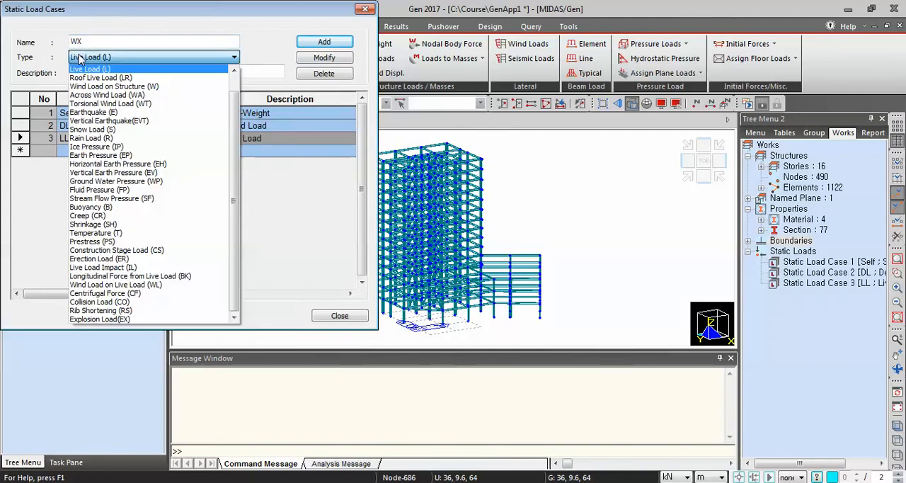
left_click(103, 86)
left_click_drag(105, 73, 41, 65)
type("Win")
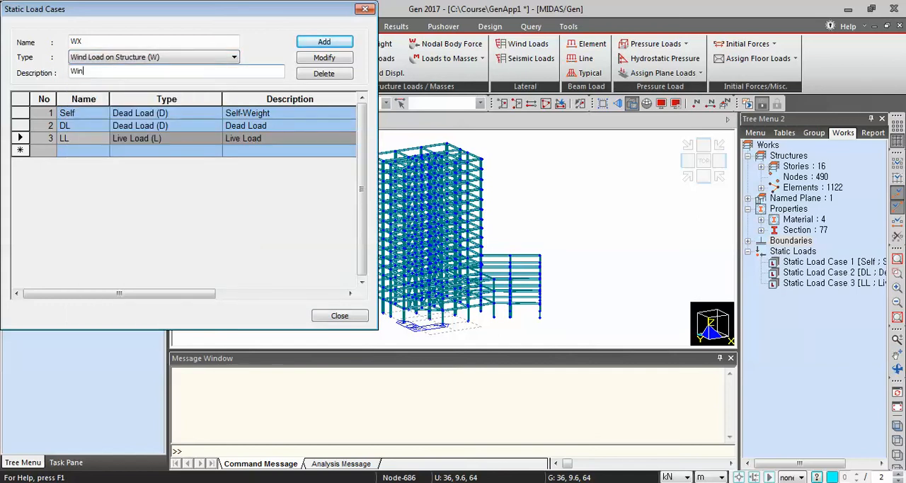
type("d Load in X-Dir")
left_click(339, 44)
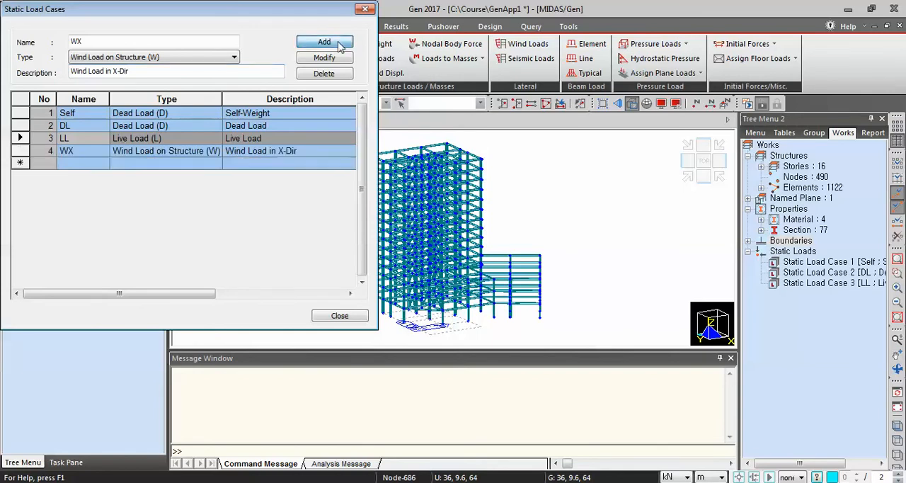
Add a wind load case named WY with description Wind Load in Y-Dir, and finish defining static load cases
left_click(143, 39)
key("BackSpace")
type("Y")
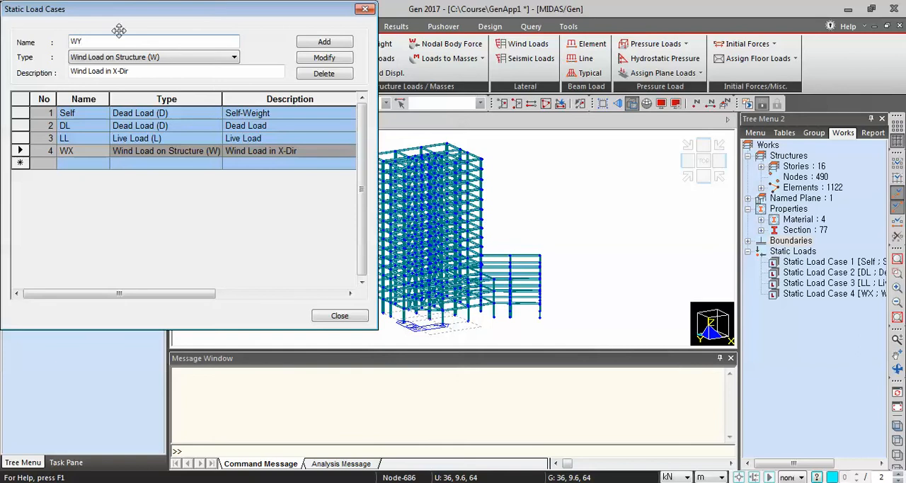
left_click(122, 73)
left_click(115, 71)
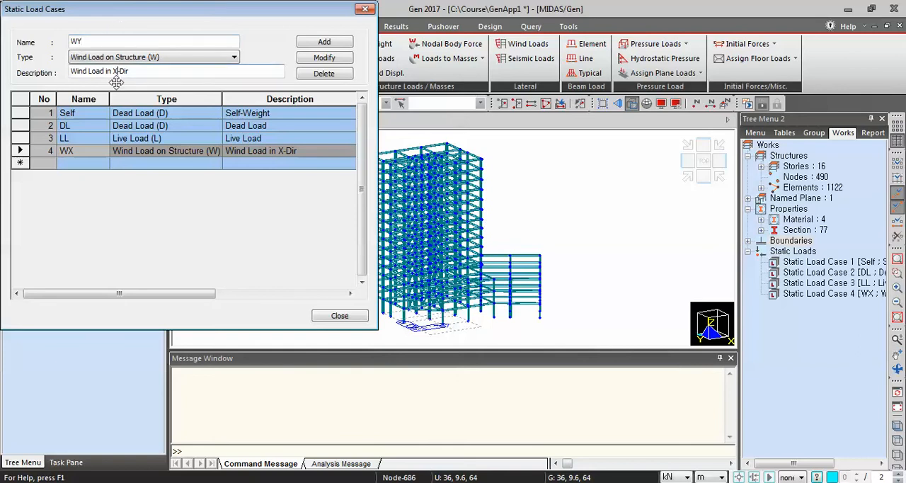
key("Delete")
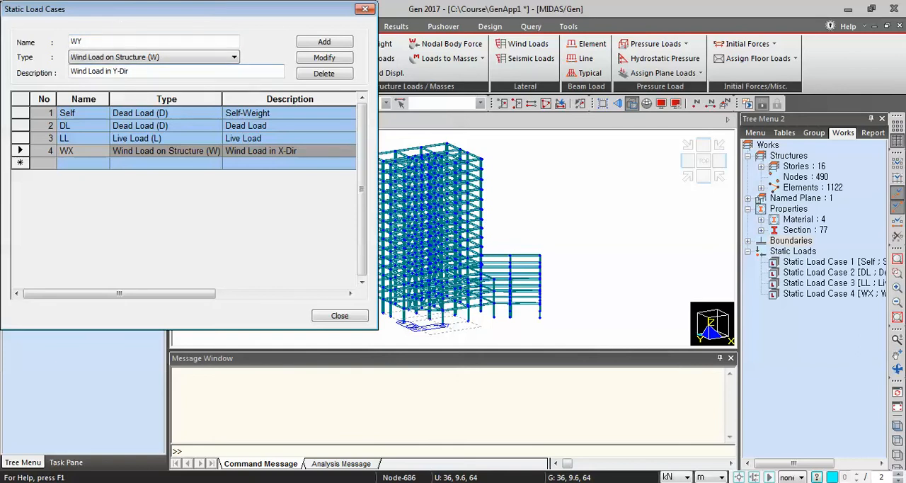
type("Y")
left_click(337, 43)
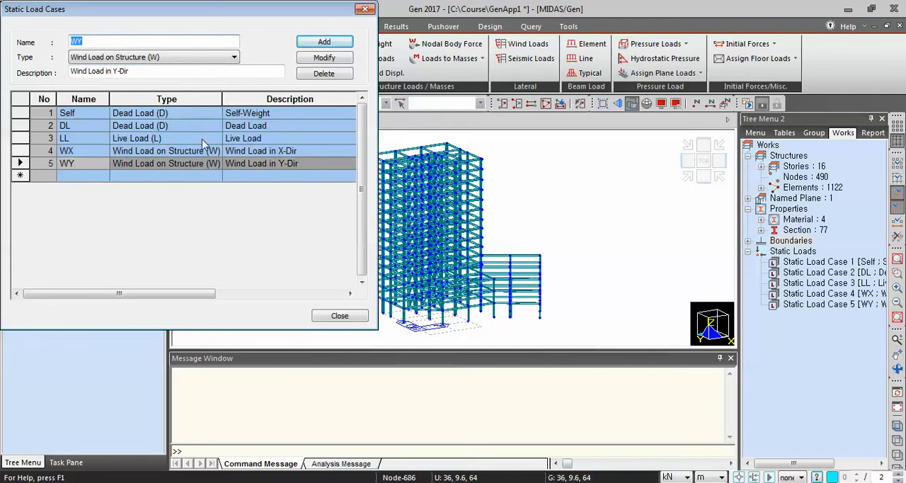
left_click(339, 315)
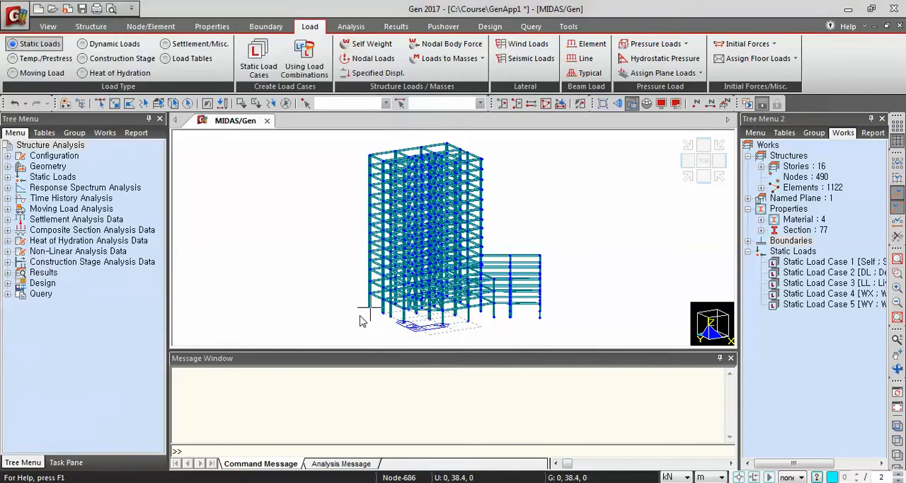
Add a self weight load for load case Self with a Z factor of -1
left_click(370, 45)
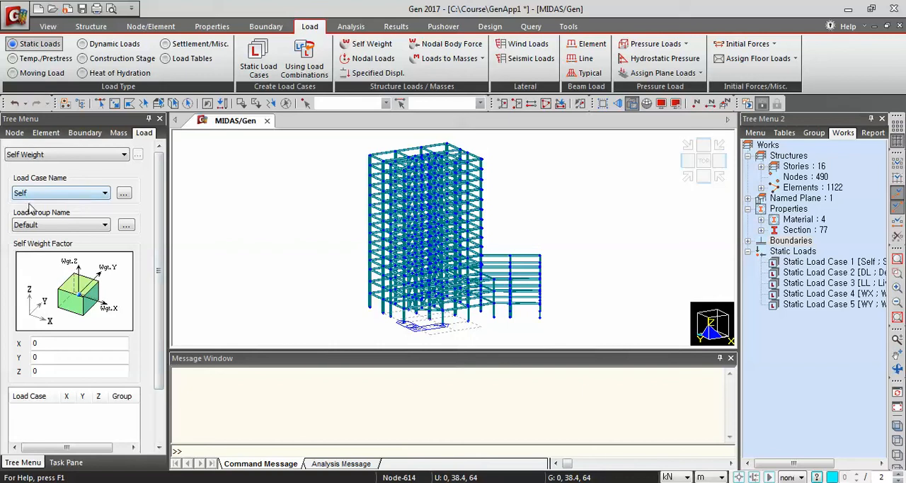
scroll(70, 269, "down", 3)
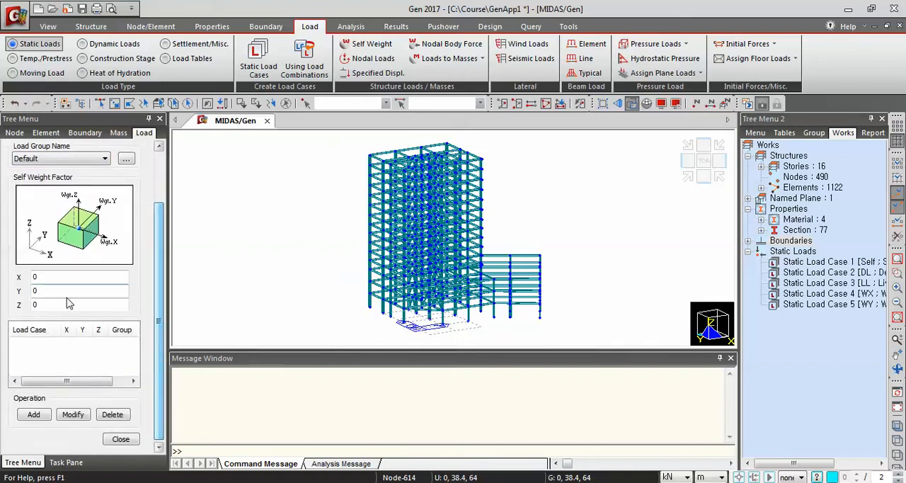
left_click(58, 304)
key("BackSpace")
type("-1")
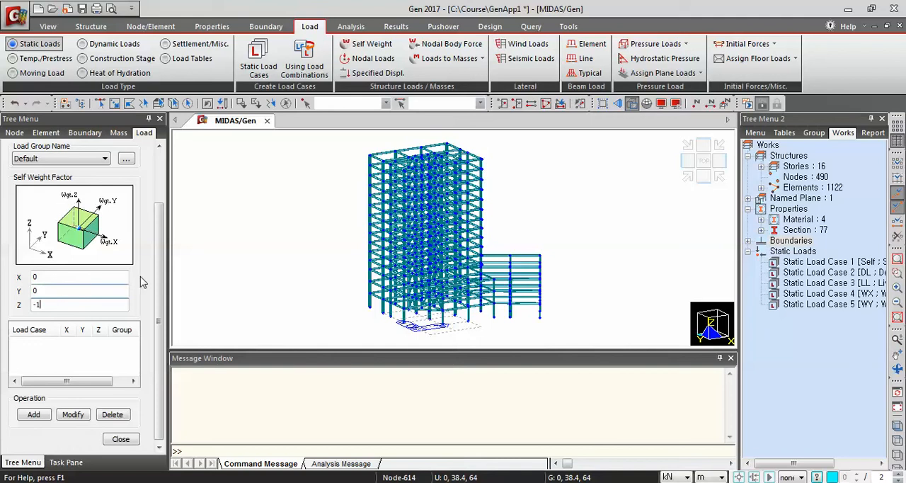
scroll(61, 369, "down", 1)
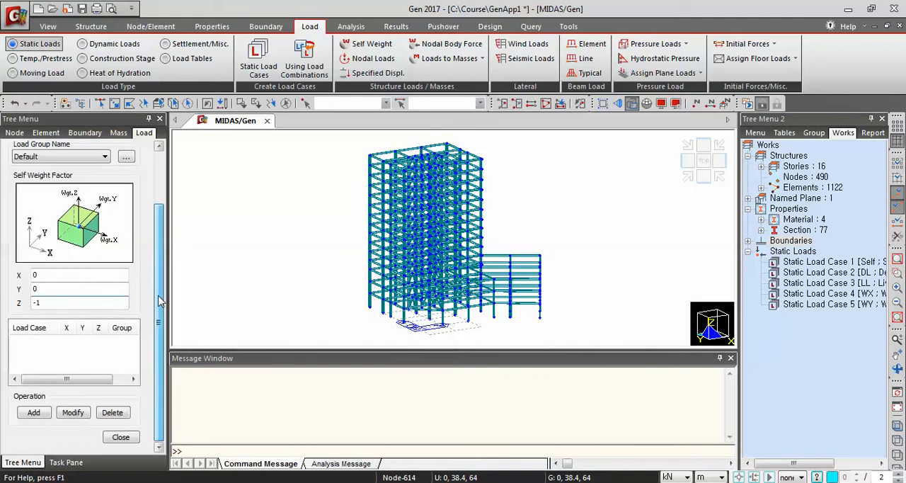
left_click(36, 413)
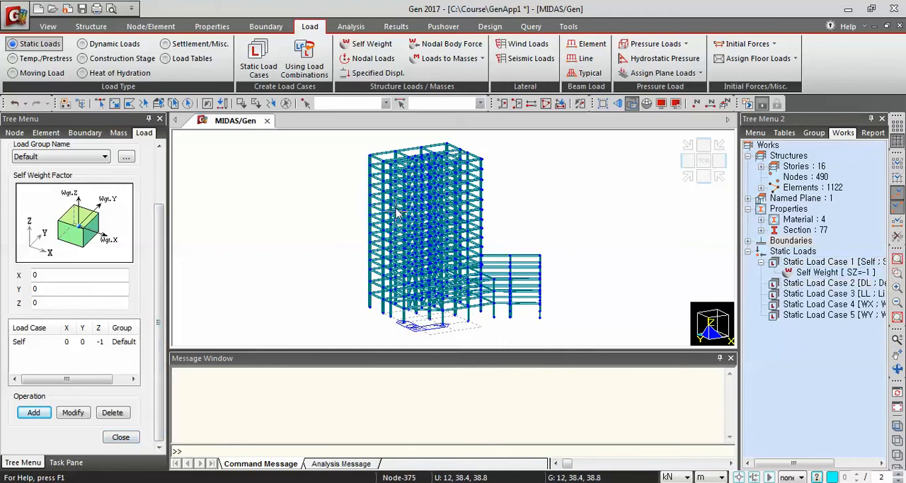
Start a floor load type named Shop with DL as its first load case and LL as its second
left_click(796, 59)
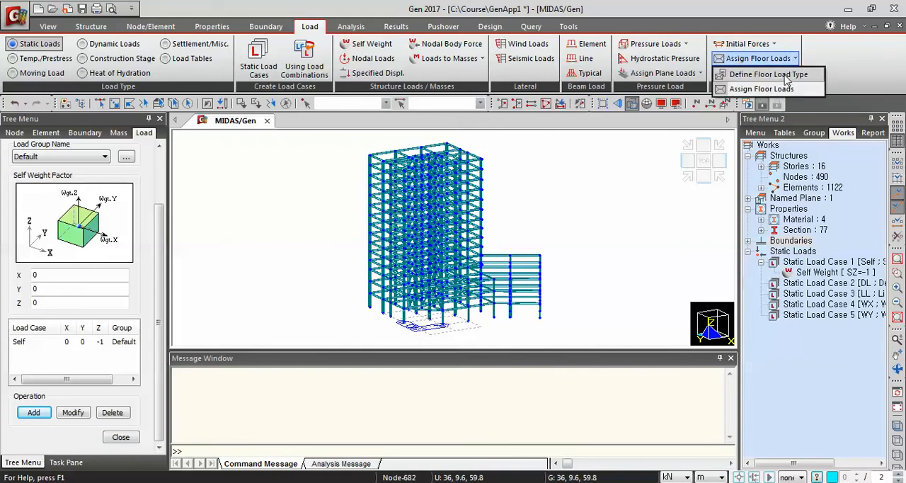
left_click(768, 75)
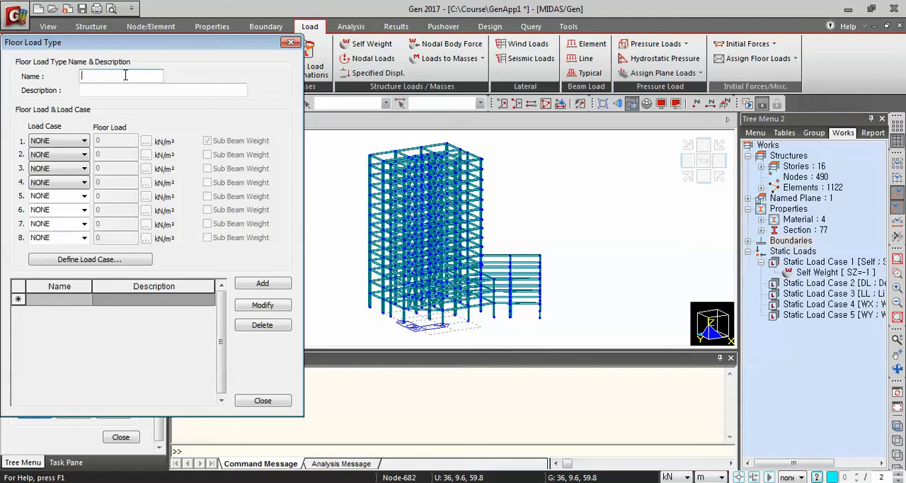
left_click(58, 142)
left_click(59, 162)
left_click(58, 155)
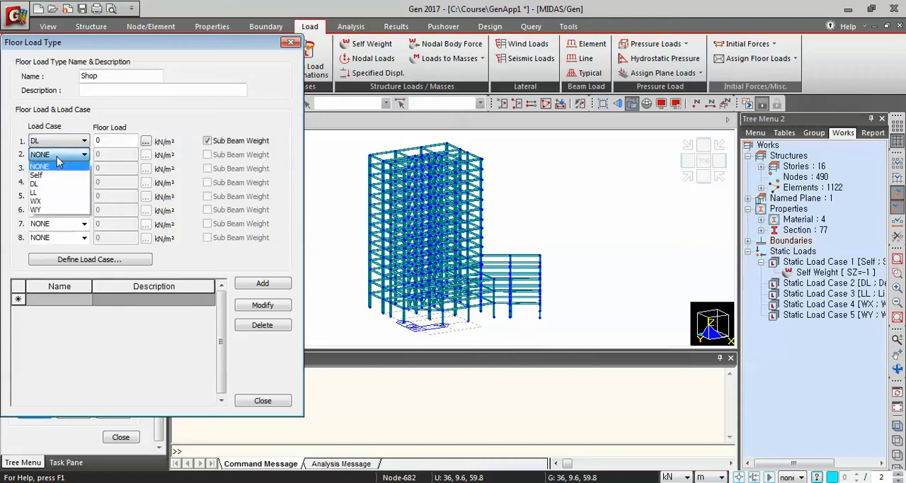
left_click(53, 194)
Set the Shop floor loads to -3.6 kN/m² for DL and -3.9 kN/m² for LL, and add the type
left_click(115, 142)
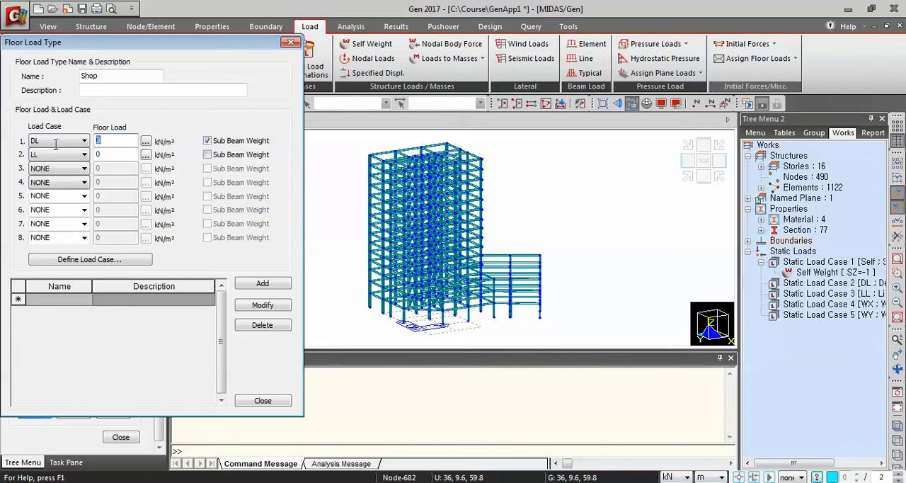
type("-3.6")
left_click(106, 155)
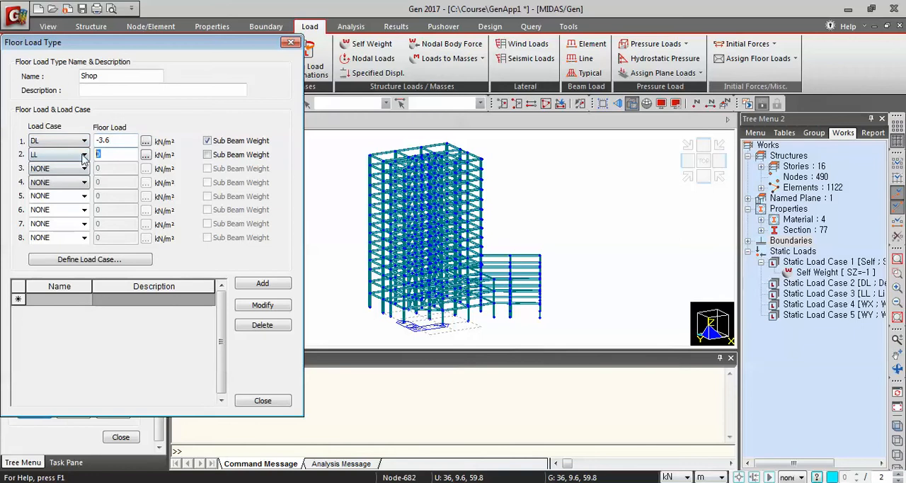
type("-3.9")
left_click(252, 285)
Add a floor load type named Office with floor loads of -4.2 kN/m² for DL and -2.5 kN/m² for LL
left_click(110, 77)
left_click_drag(110, 76, 4, 79)
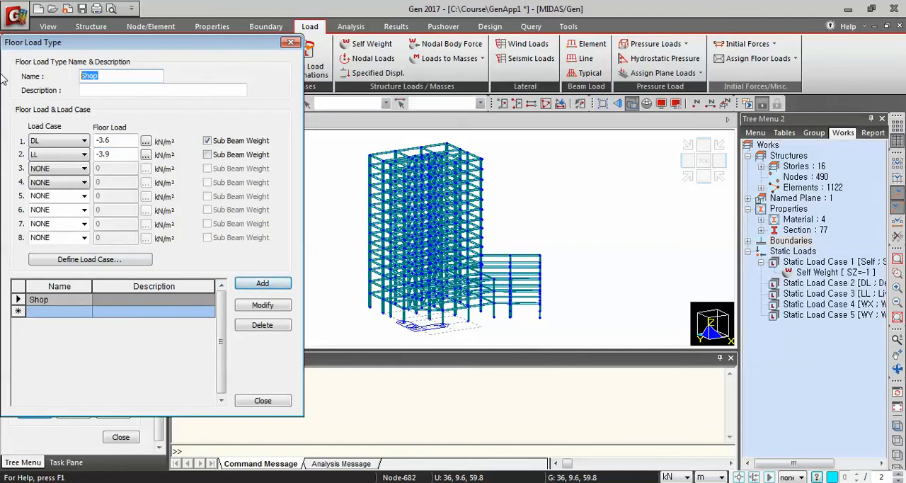
type("Office")
left_click_drag(114, 140, 51, 141)
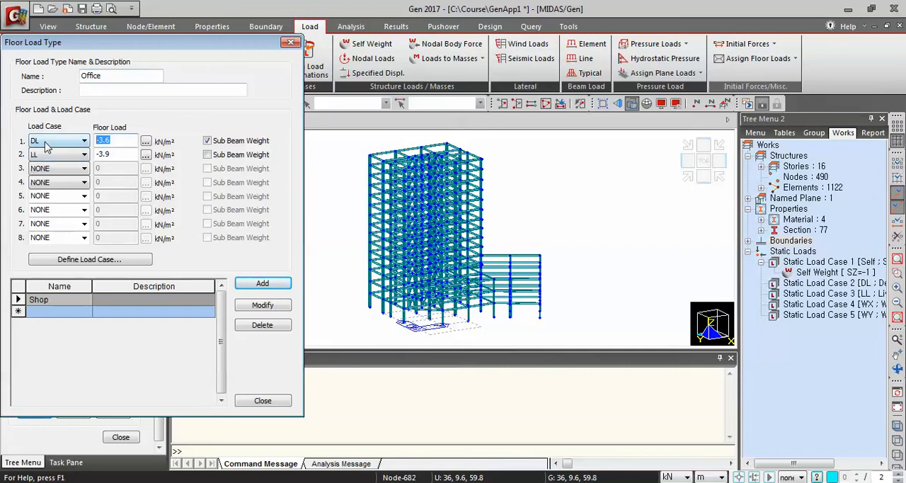
type("-")
left_click_drag(121, 154, 65, 162)
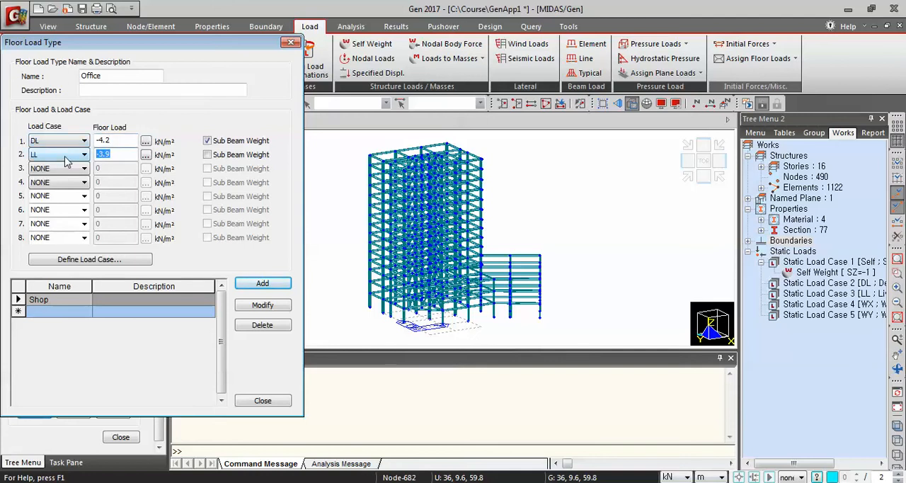
type("-")
left_click(261, 284)
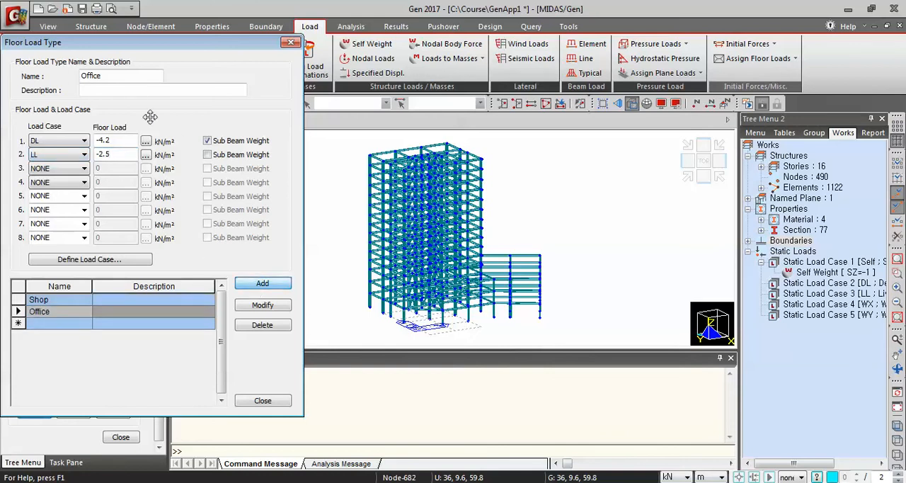
Add a floor load type named Roof with floor loads of -5.1 kN/m² for DL and -2 kN/m² for LL, and finish defining types
left_click_drag(106, 76, 53, 74)
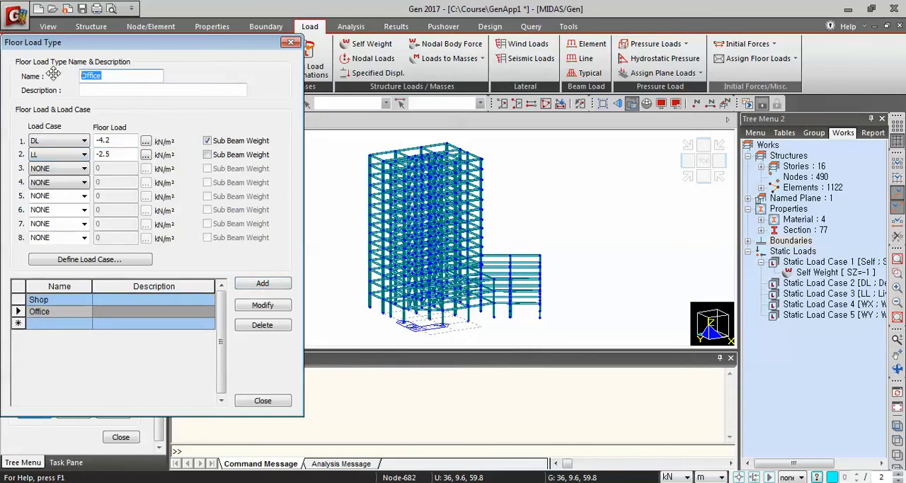
type("Roof")
left_click_drag(112, 141, 66, 141)
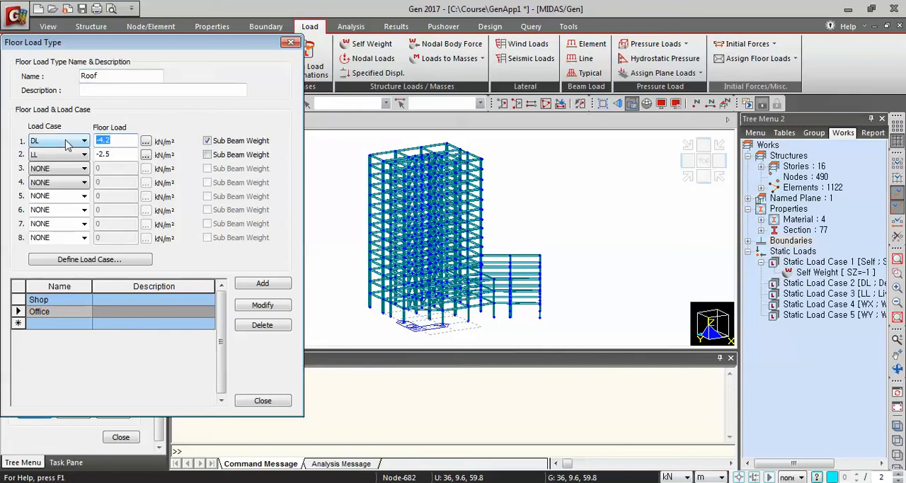
type("-5")
left_click_drag(115, 156, 80, 152)
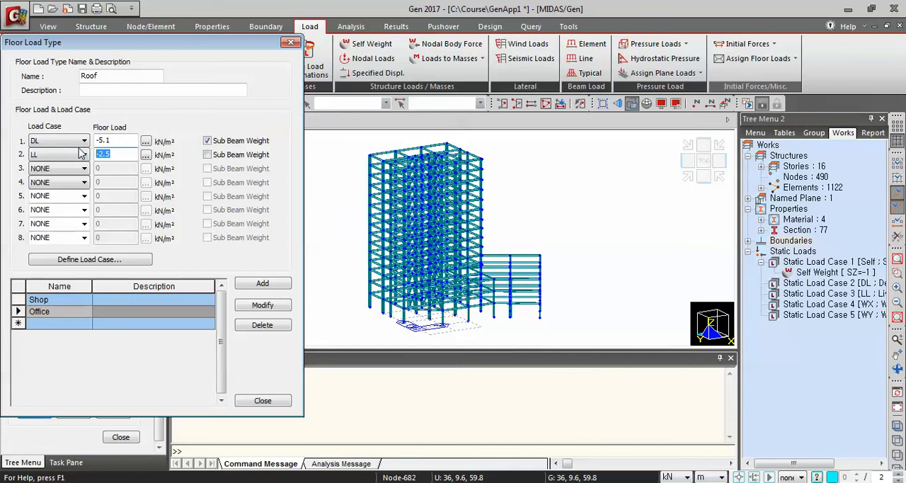
type("-")
left_click(263, 283)
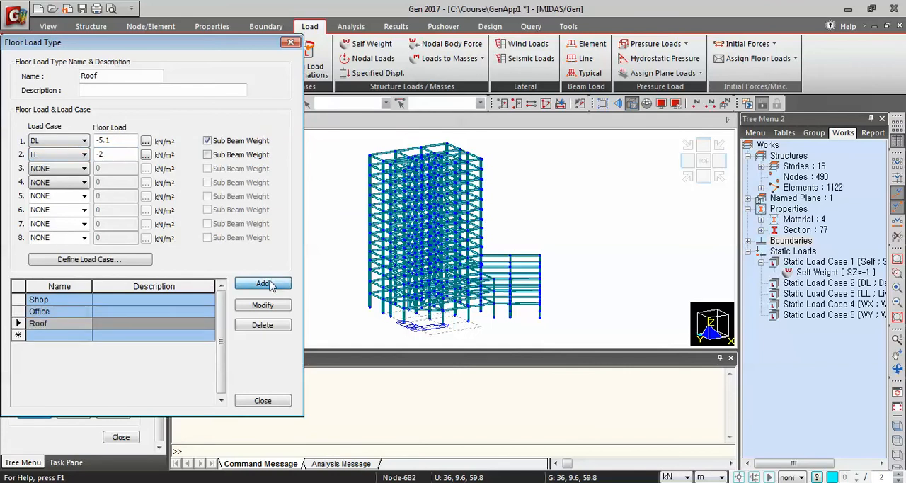
left_click(265, 405)
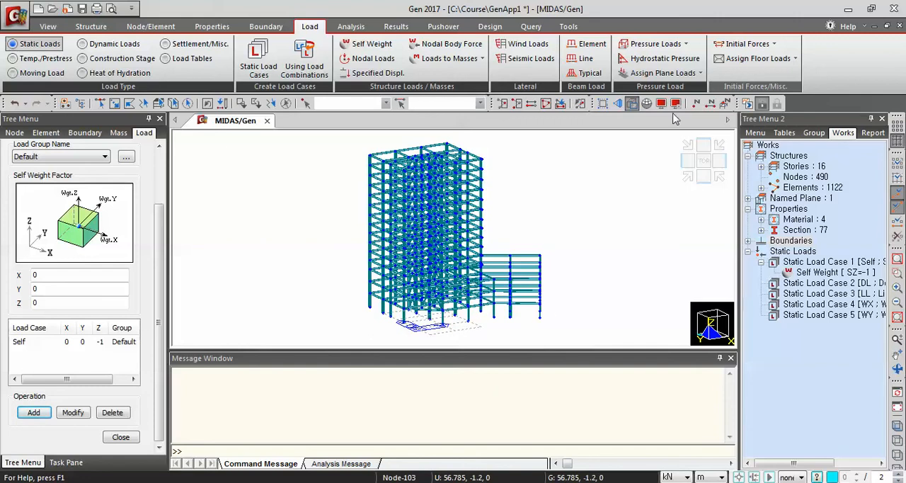
Start assigning floor loads and activate only story 2F together with the members below it
left_click(772, 61)
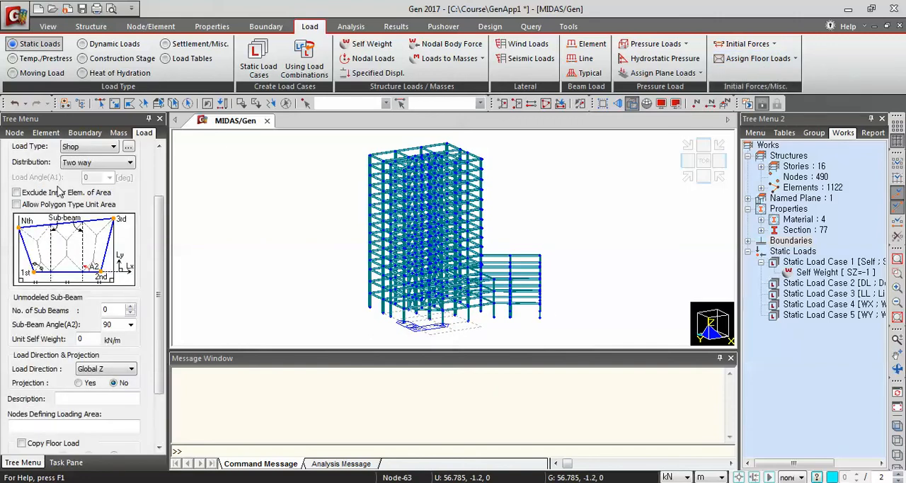
scroll(147, 236, "up", 2)
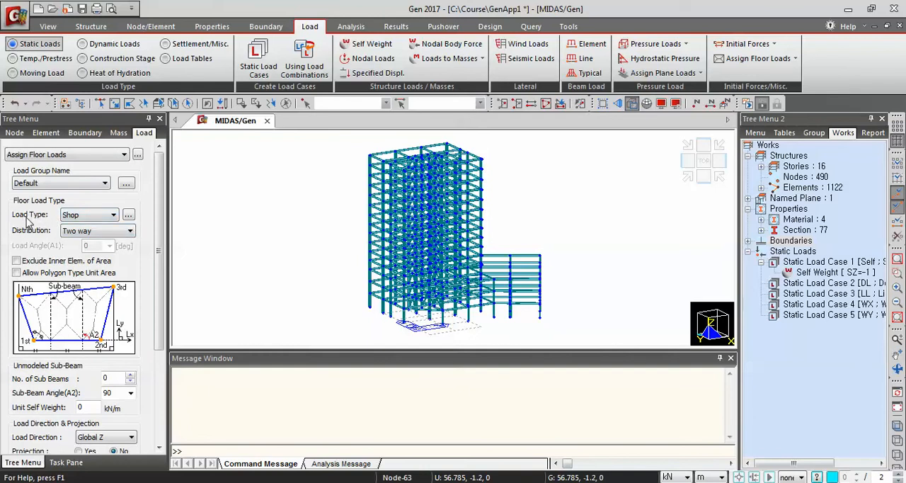
left_click(559, 104)
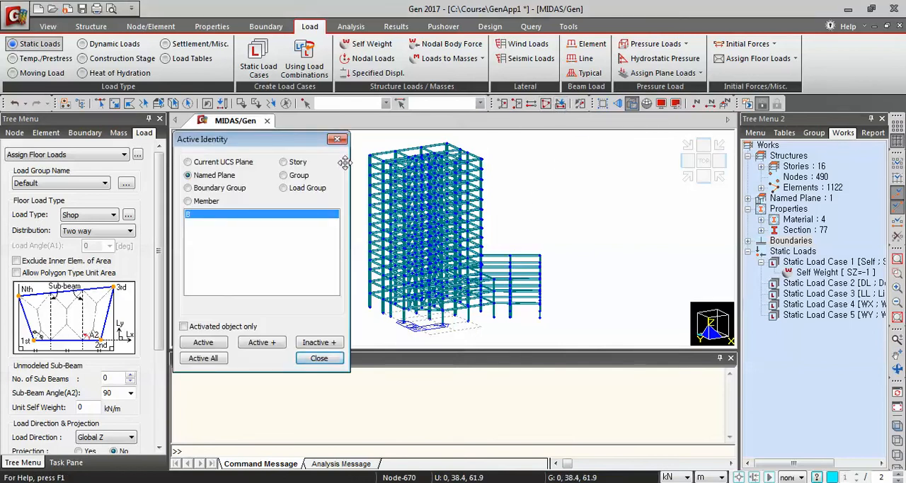
left_click(288, 164)
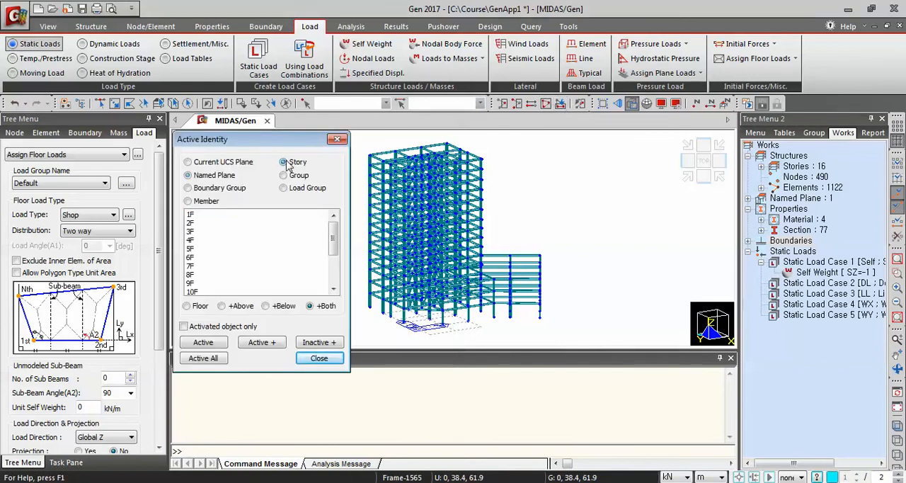
left_click(191, 224)
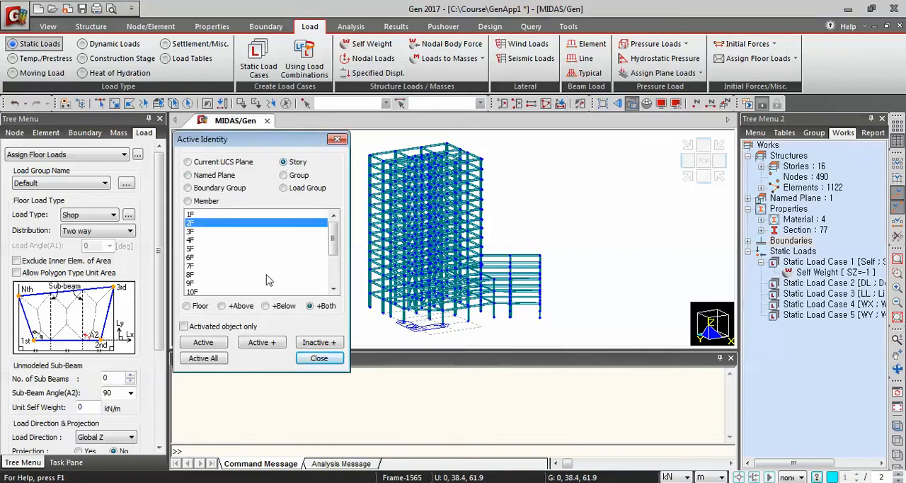
left_click(278, 309)
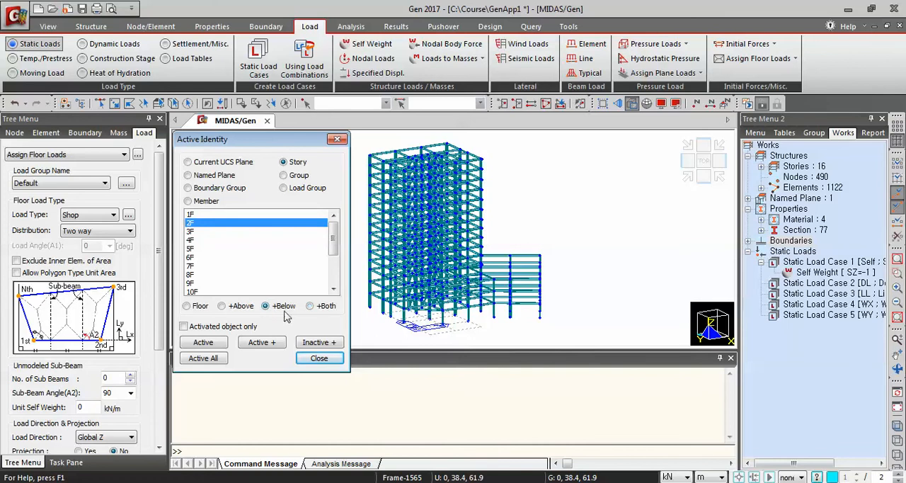
left_click(203, 342)
left_click(319, 359)
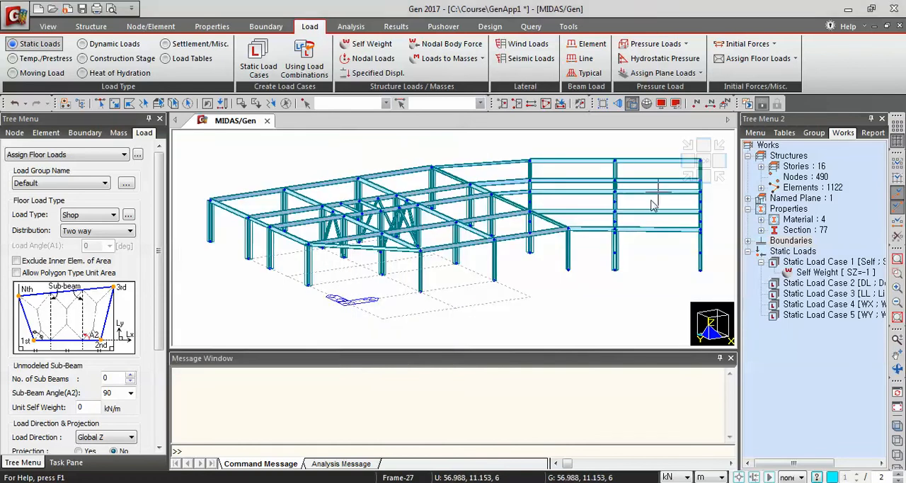
left_click(688, 176)
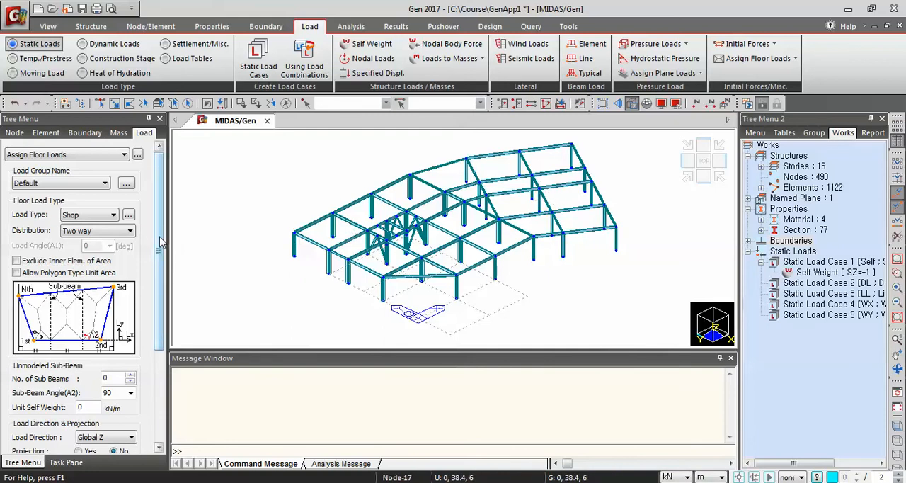
Set the Shop floor load to one-way distribution with a load angle of 0 degrees
left_click(87, 236)
left_click(82, 251)
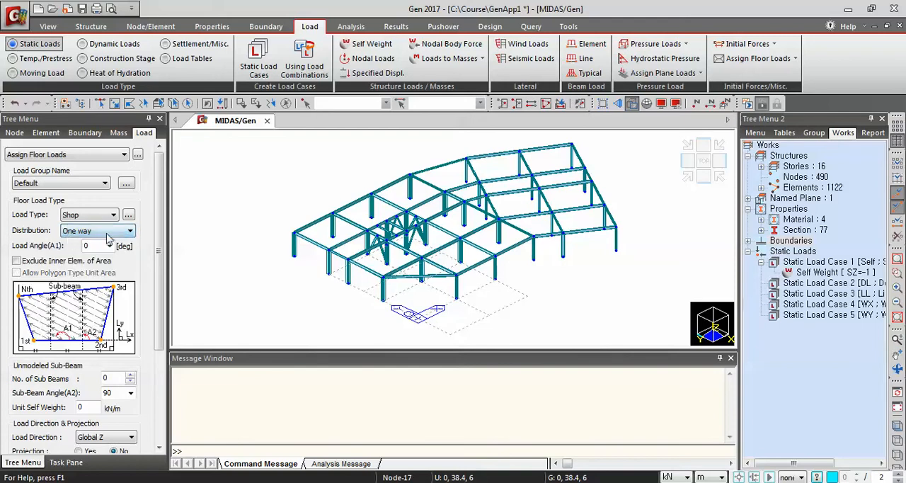
scroll(142, 248, "down", 1)
scroll(134, 248, "up", 1)
double_click(90, 245)
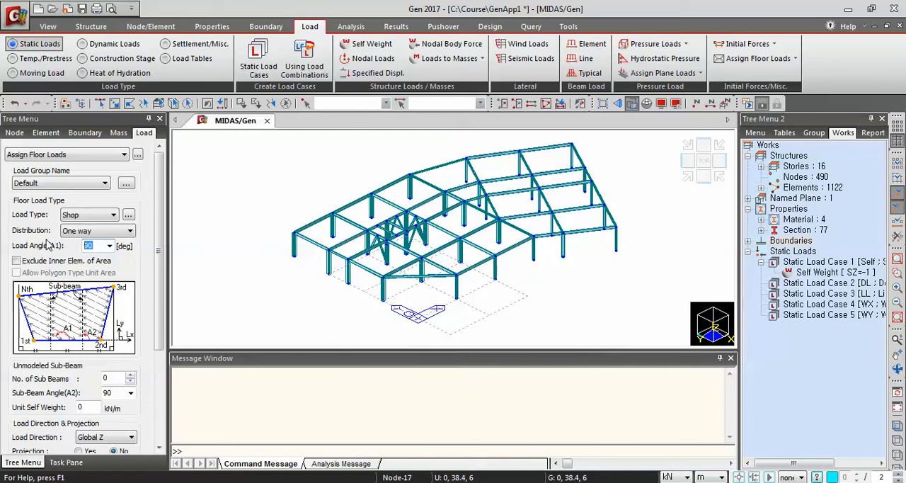
Define 3 unmodeled sub-beams with a unit self weight of 0.883 kN/m
left_click_drag(159, 262, 159, 303)
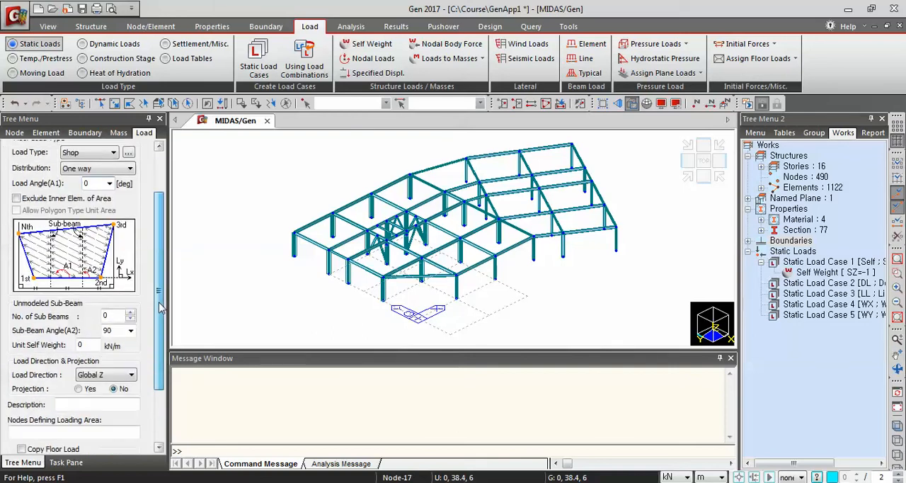
left_click(111, 315)
type("3")
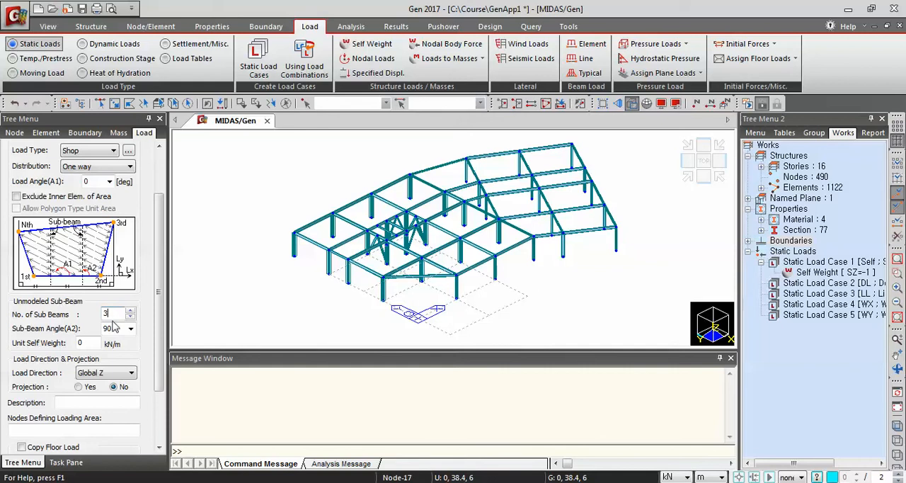
left_click(84, 343)
scroll(148, 342, "down", 3)
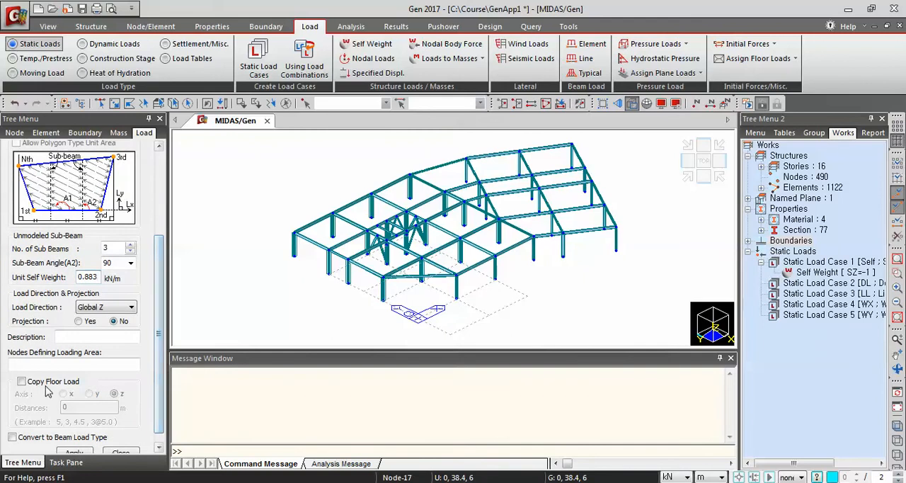
Enable copying of the floor load along the z axis at a distance of 5 m
left_click(23, 383)
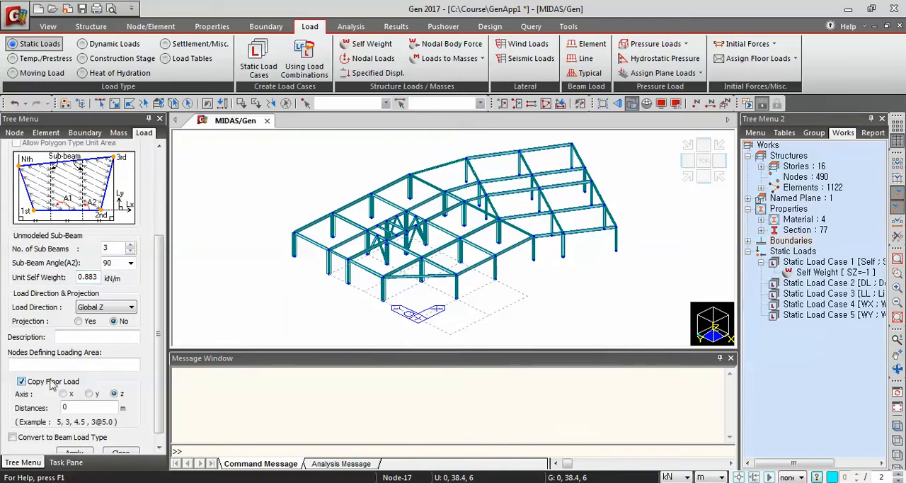
double_click(75, 407)
type("5")
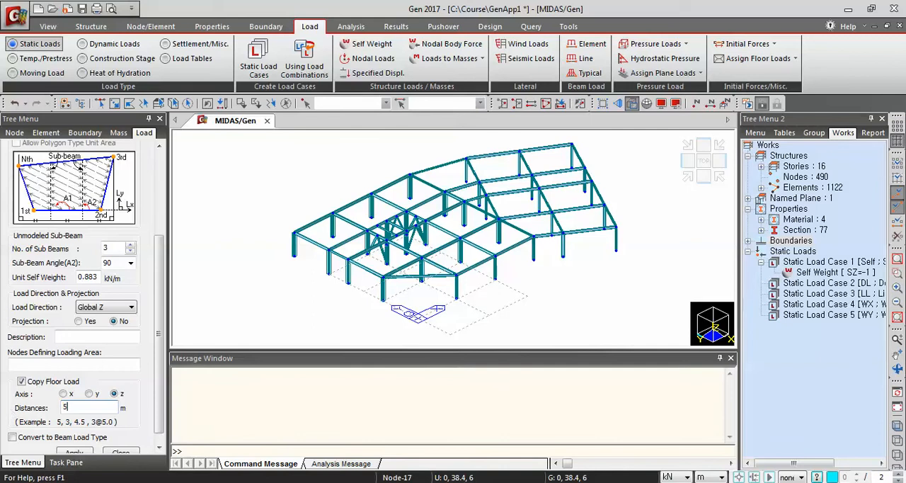
Assign the Shop floor load to the front bay of story 2F bounded by nodes 8, 5, 2 and 4
left_click(25, 363)
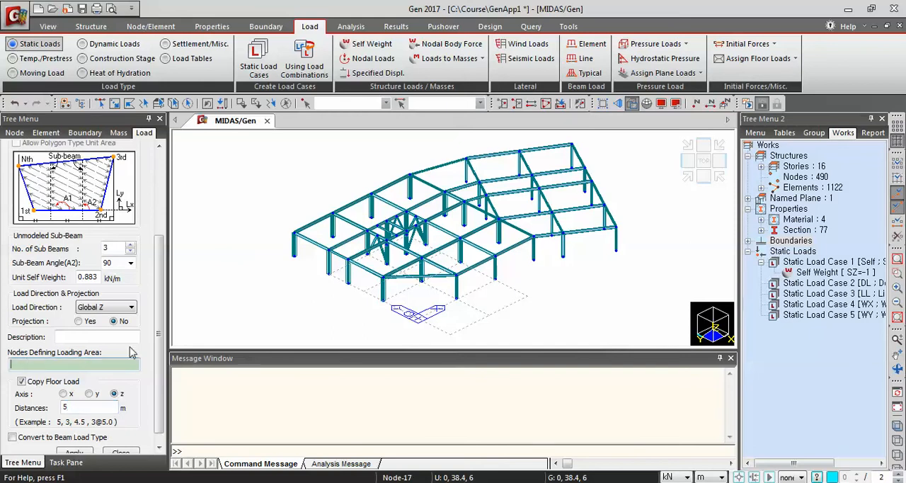
left_click(501, 221)
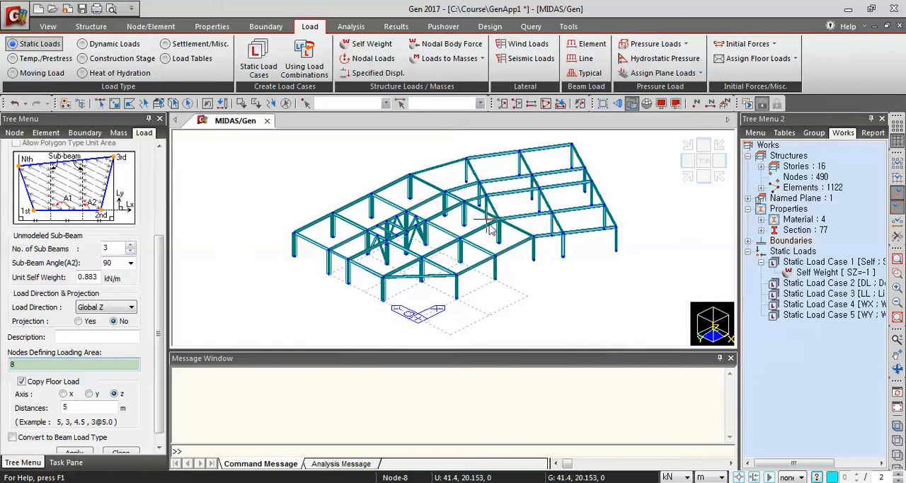
left_click(383, 279)
left_click(457, 275)
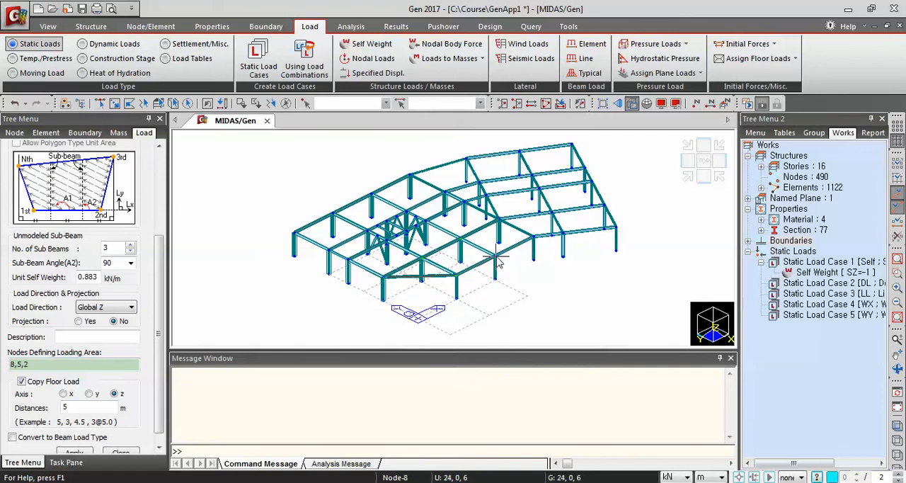
left_click(534, 237)
left_click(501, 221)
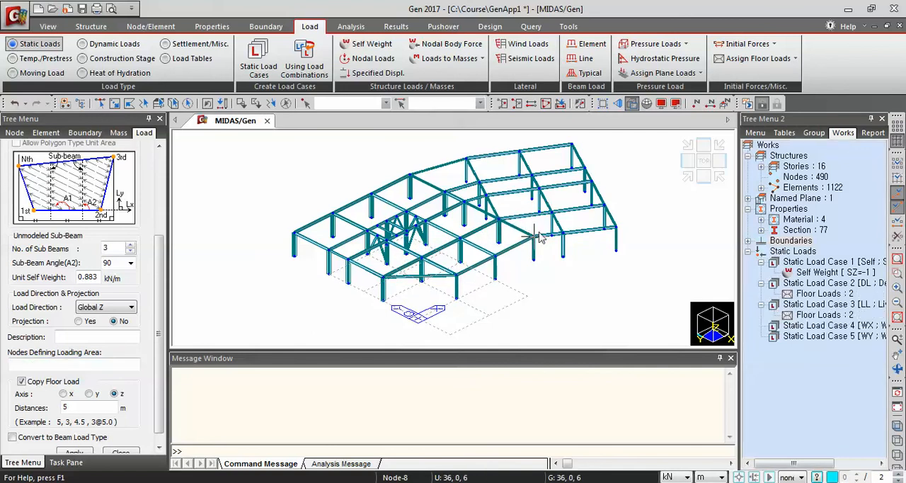
Turn on the display of floor load names and floor load areas in the model
left_click(647, 103)
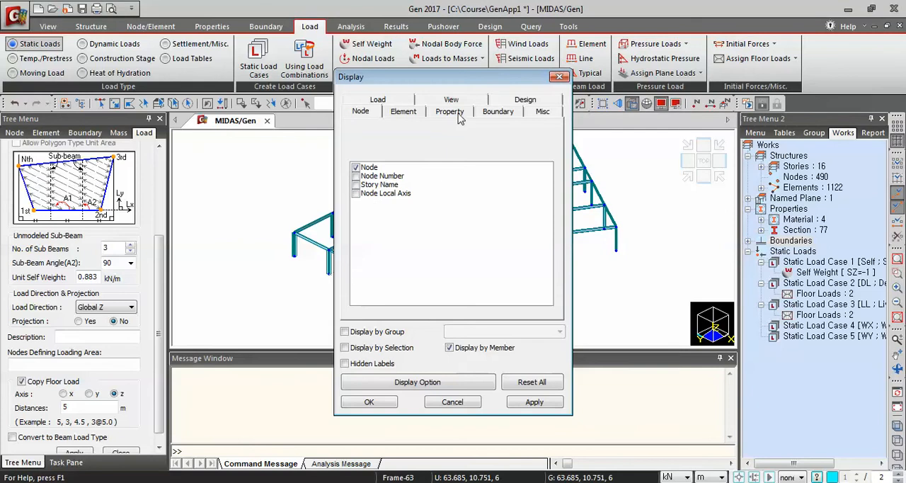
left_click(376, 102)
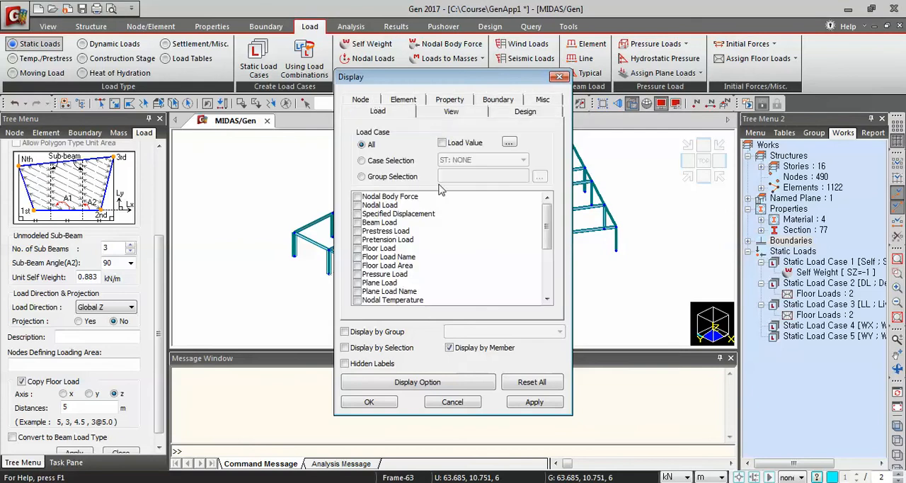
left_click(358, 257)
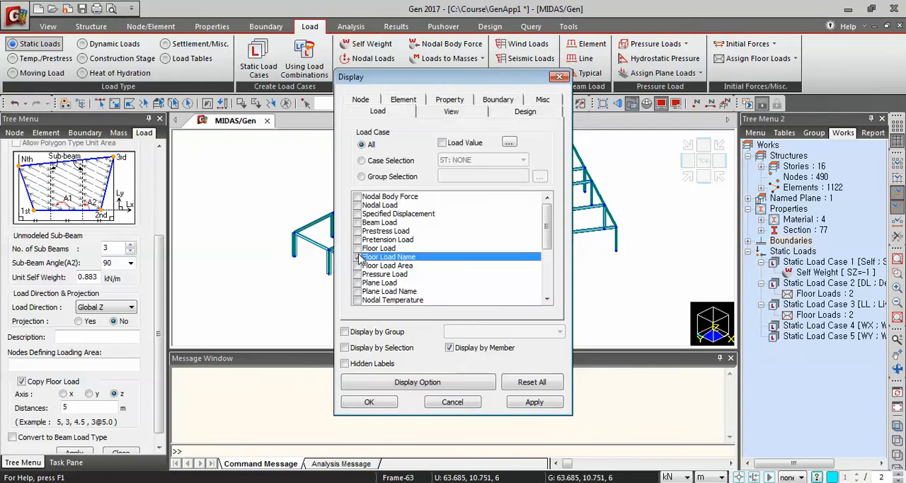
left_click(357, 265)
left_click(530, 404)
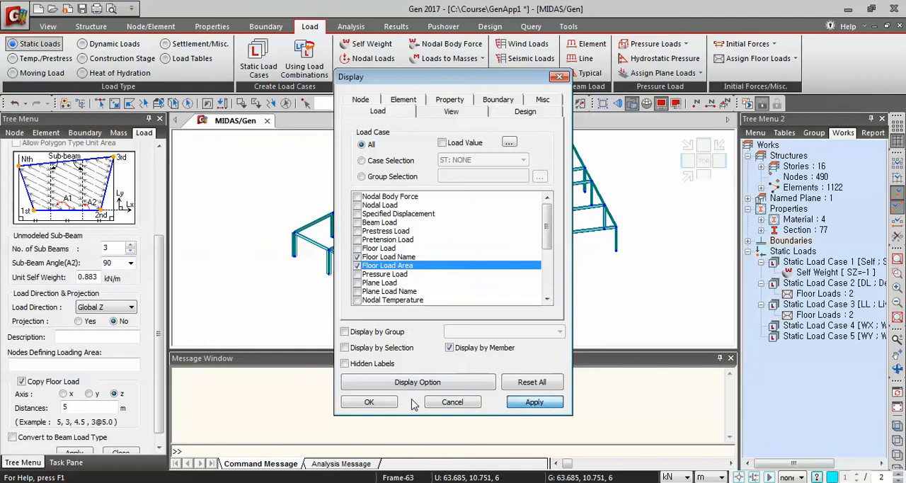
left_click(371, 403)
Undo the last floor load assignment
key("ctrl+z")
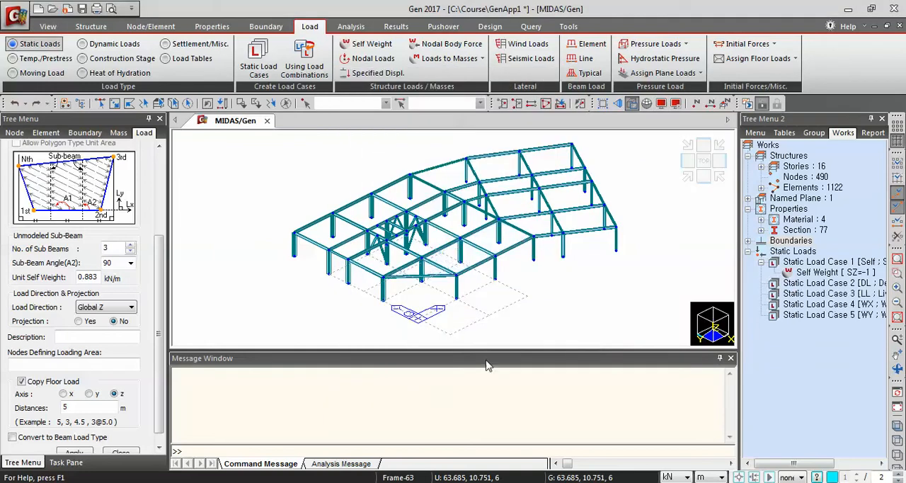
Assign the Shop floor load to the front bay by picking its corners in the order 4, 8, 5, 2 and back to 4
left_click(74, 363)
left_click(519, 228)
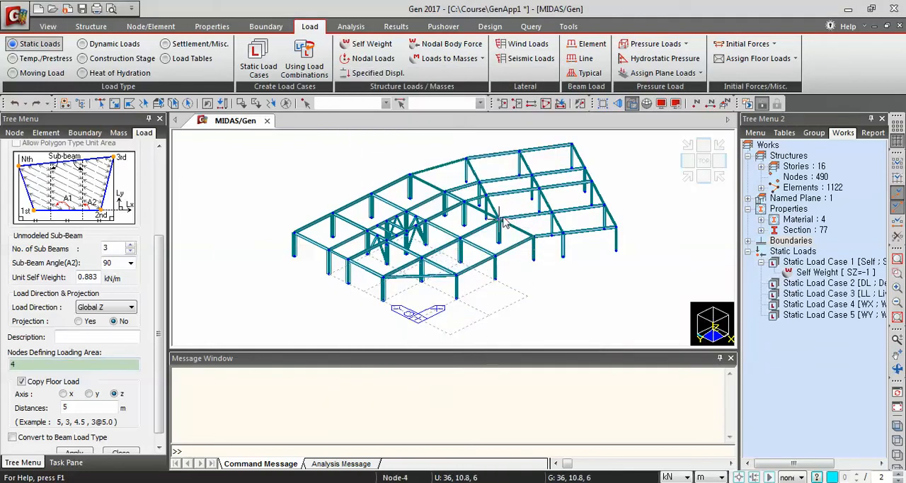
left_click(499, 219)
left_click(383, 276)
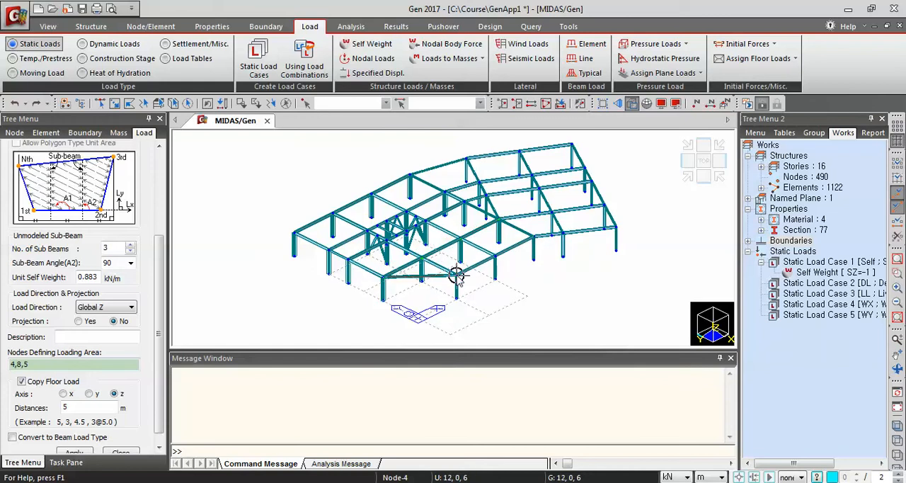
left_click(455, 276)
left_click(534, 236)
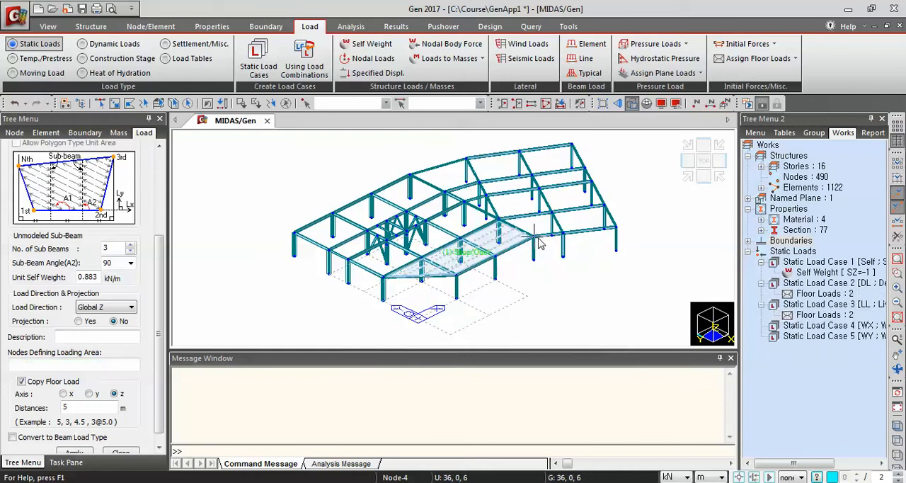
Assign the Shop floor load to the adjacent bay behind it, picking nodes 8, 12, 9 and 5 and closing at node 8
left_click(502, 220)
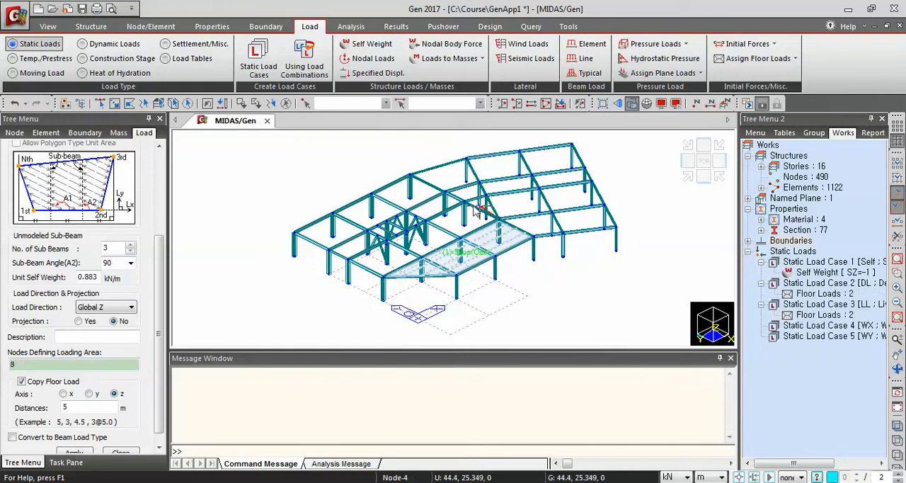
left_click(468, 204)
left_click(348, 260)
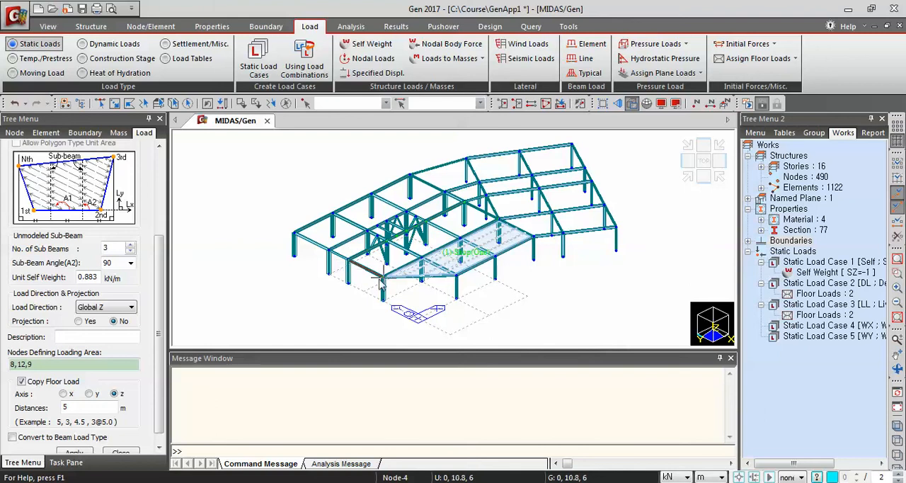
left_click(383, 276)
left_click(499, 220)
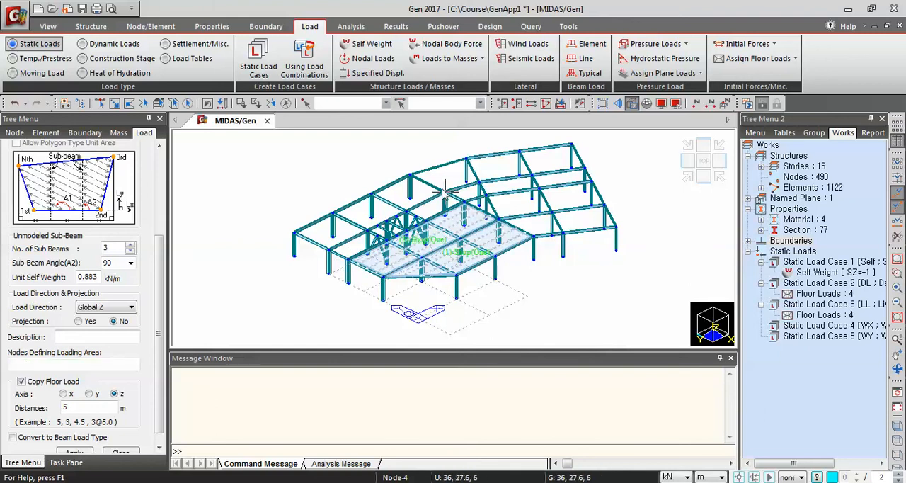
Assign the Shop floor load to the rear strip of the straight wing, picking nodes 16, 20, 17 and 13 and closing at 16
left_click(443, 192)
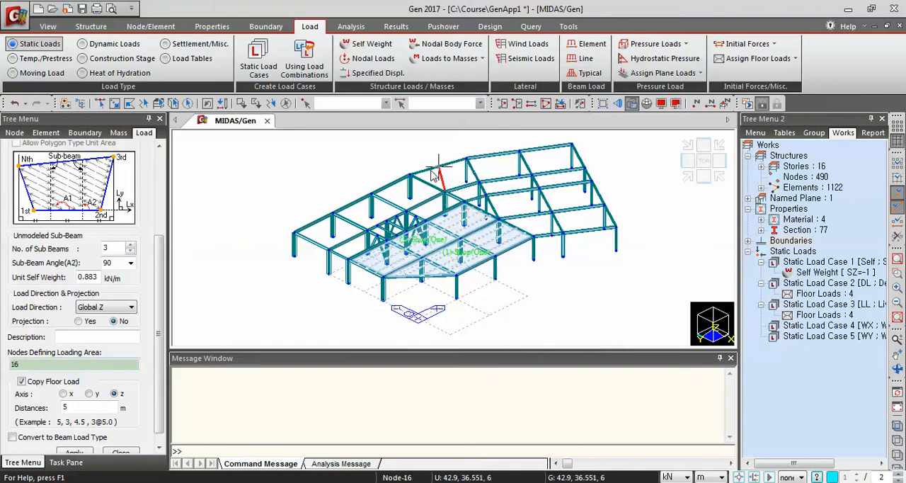
left_click(410, 175)
left_click(295, 233)
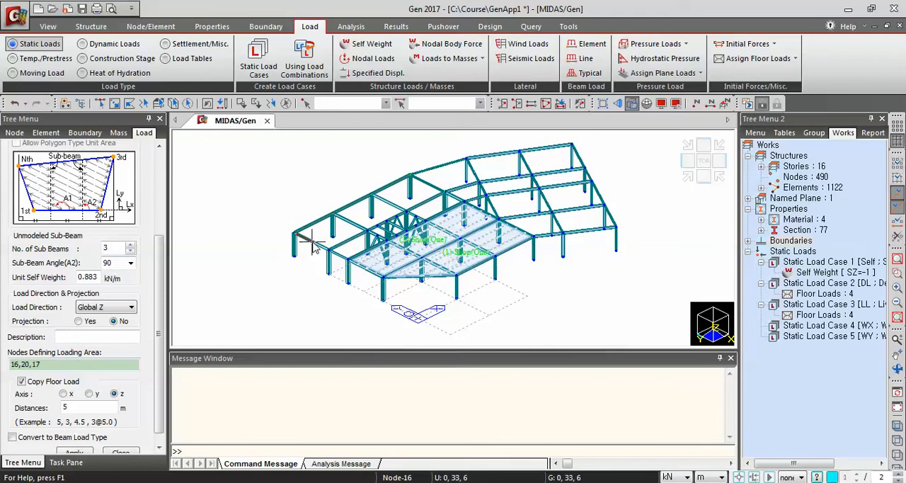
left_click(328, 249)
left_click(443, 192)
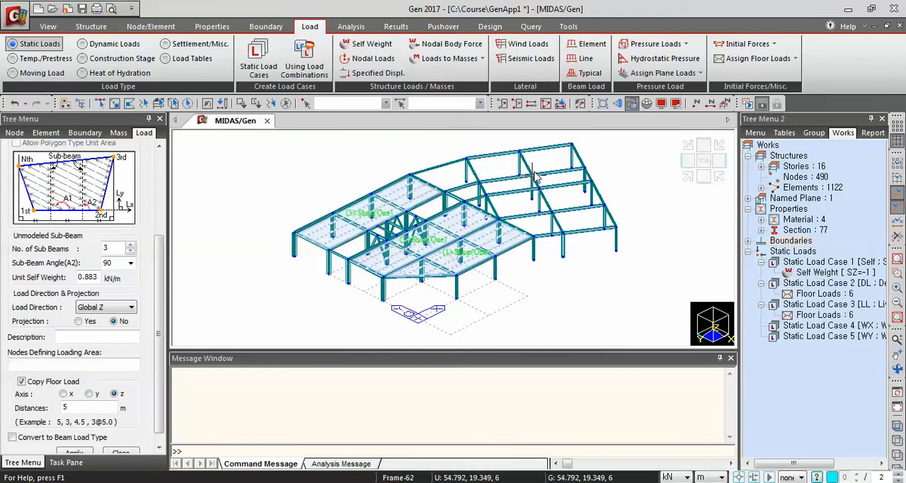
Assign the Shop floor load to the rear strip of the angled wing, picking nodes 30, 32, 31 and 29 and closing at 30
left_click(575, 149)
left_click(572, 144)
left_click(467, 159)
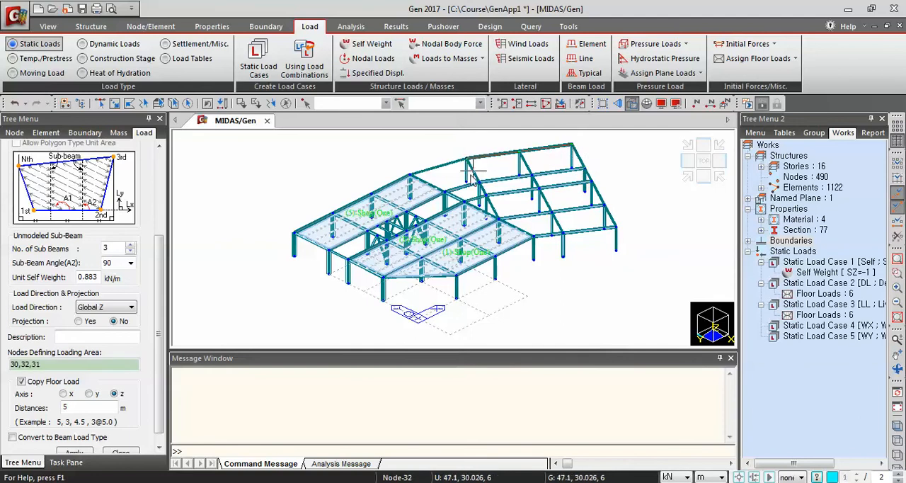
left_click(587, 169)
Assign the Shop floor load to the middle strip of the angled wing, picking nodes 26, 28, 27 and 8 and closing at 26
left_click(605, 205)
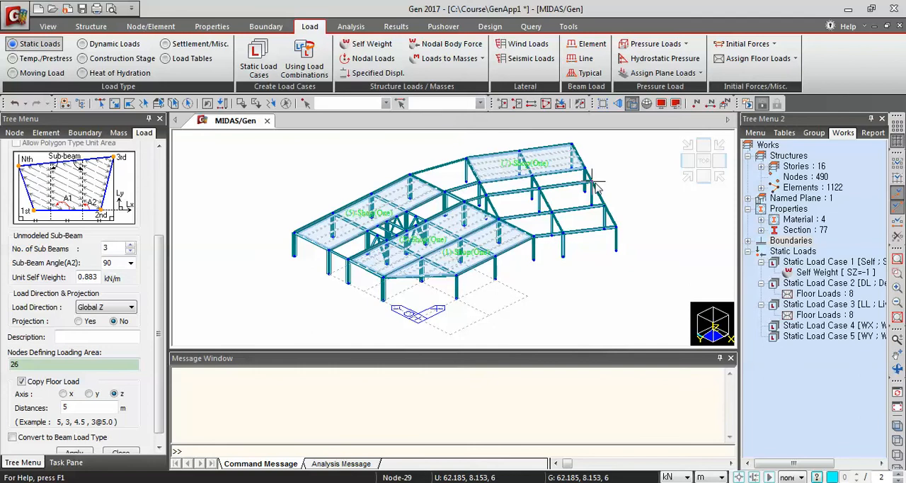
left_click(594, 183)
left_click(482, 196)
left_click(496, 216)
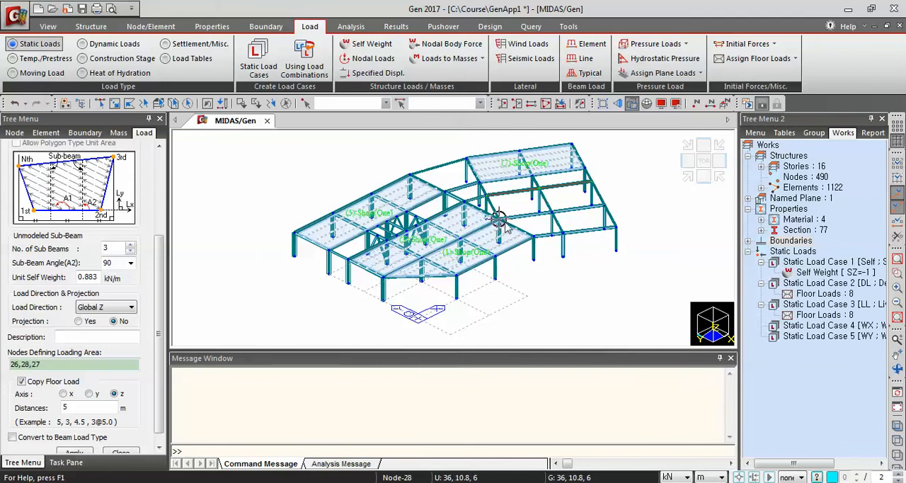
left_click(606, 206)
Assign the Shop floor load to the front strip of the angled wing, picking nodes 25, 26, 8 and 4 and closing at 25
left_click(616, 227)
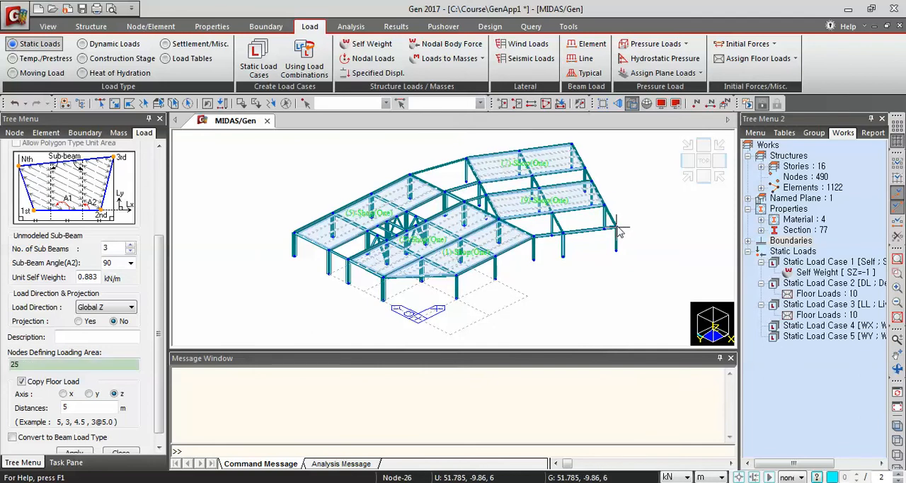
left_click(607, 205)
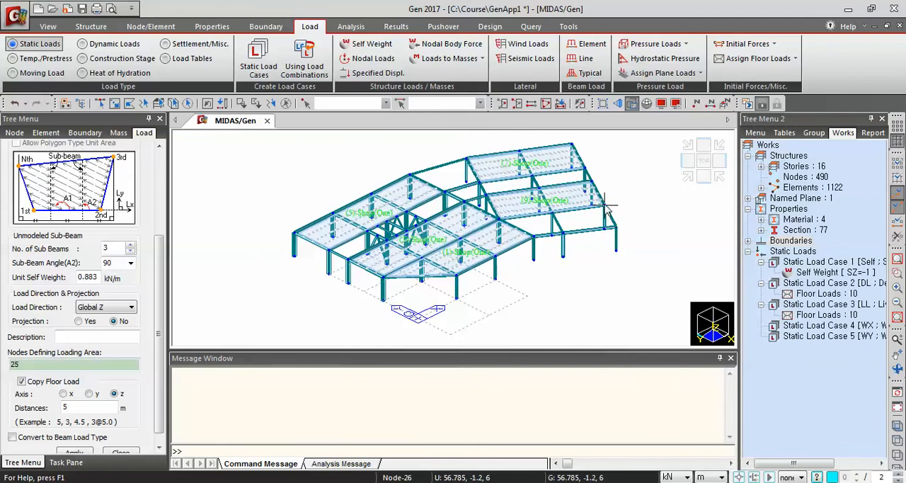
left_click(497, 216)
left_click(616, 228)
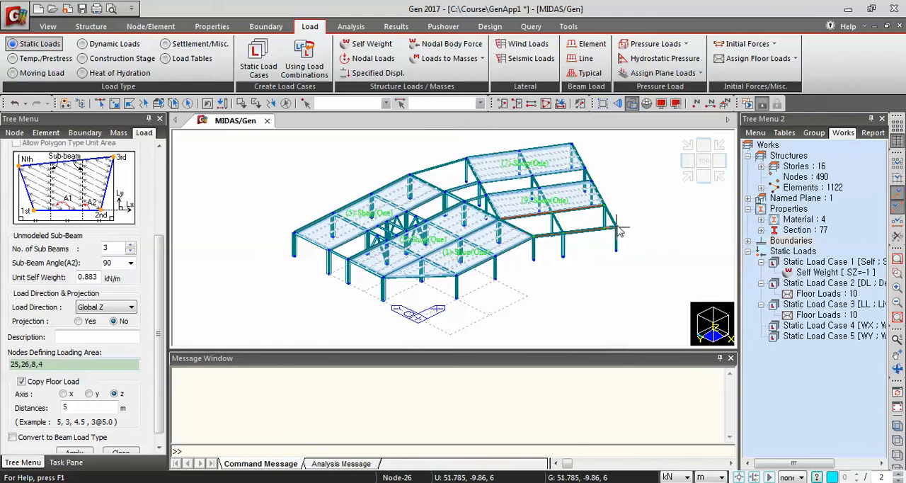
left_click(616, 227)
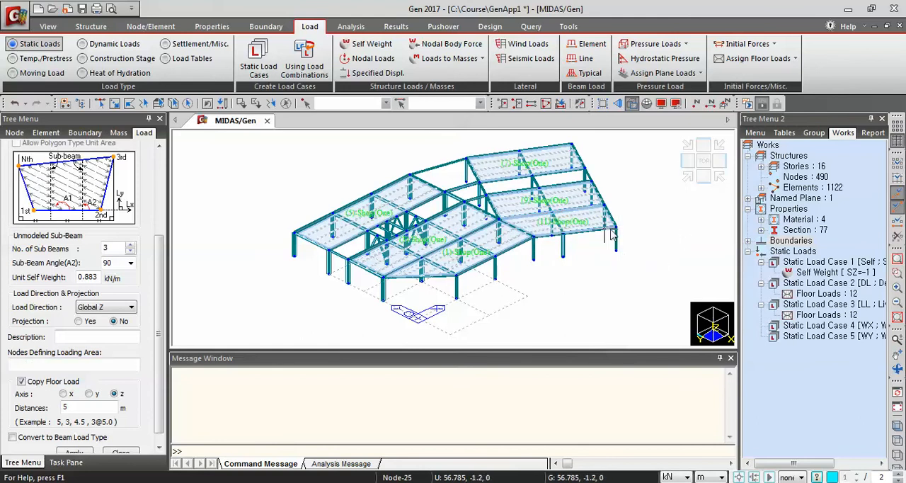
Set the number of unmodeled sub-beams to 1 and activate picking of the nodes that define the loading area
left_click(689, 177)
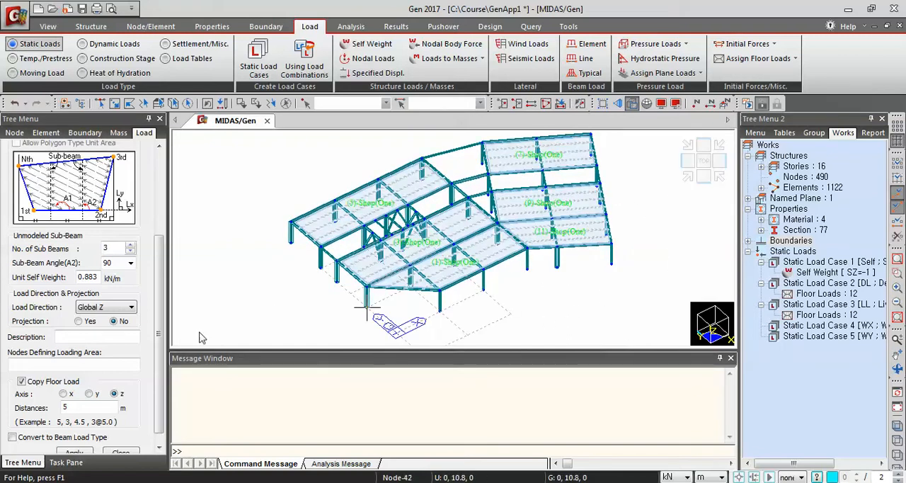
scroll(131, 277, "up", 5)
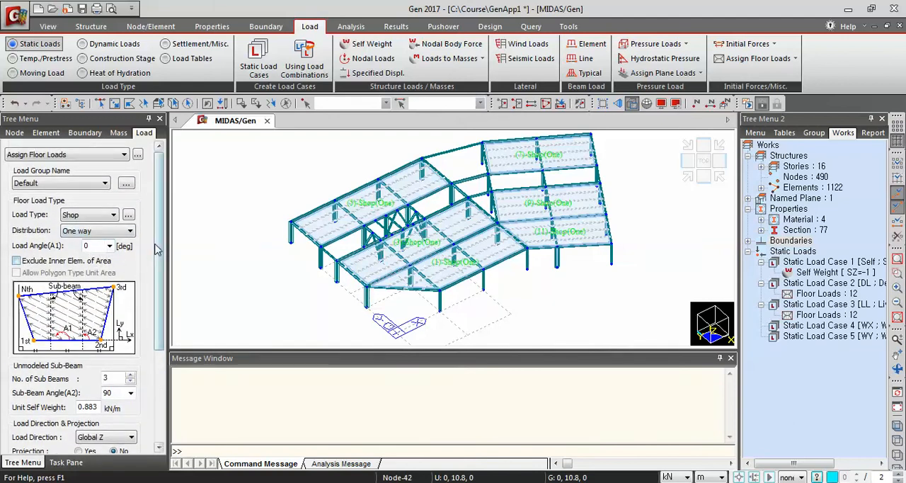
scroll(130, 269, "down", 3)
left_click(106, 326)
type("1")
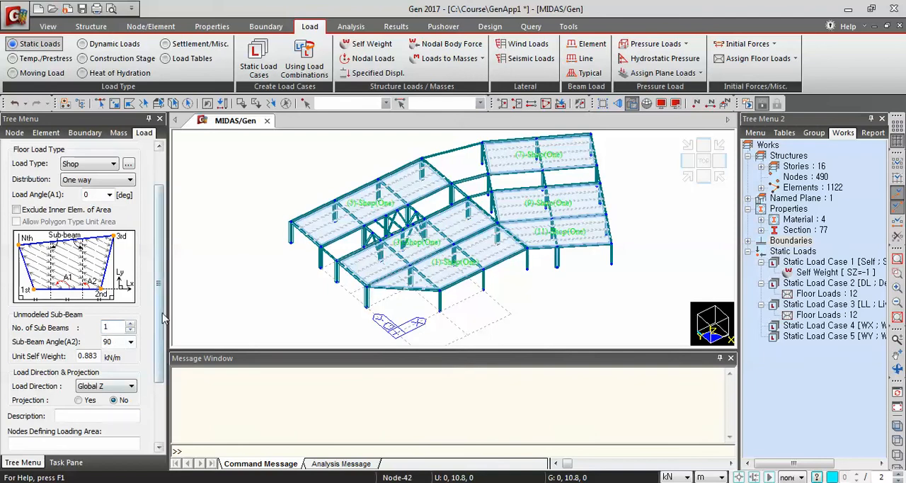
left_click_drag(160, 311, 160, 392)
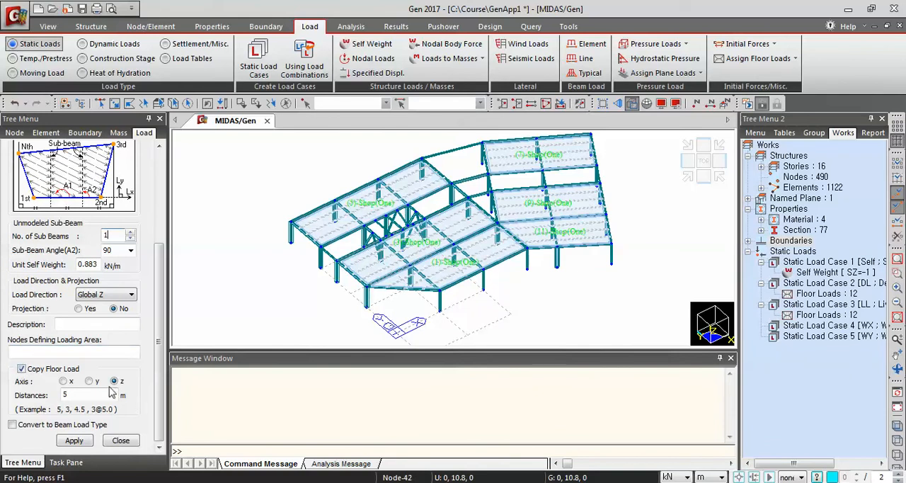
left_click(34, 351)
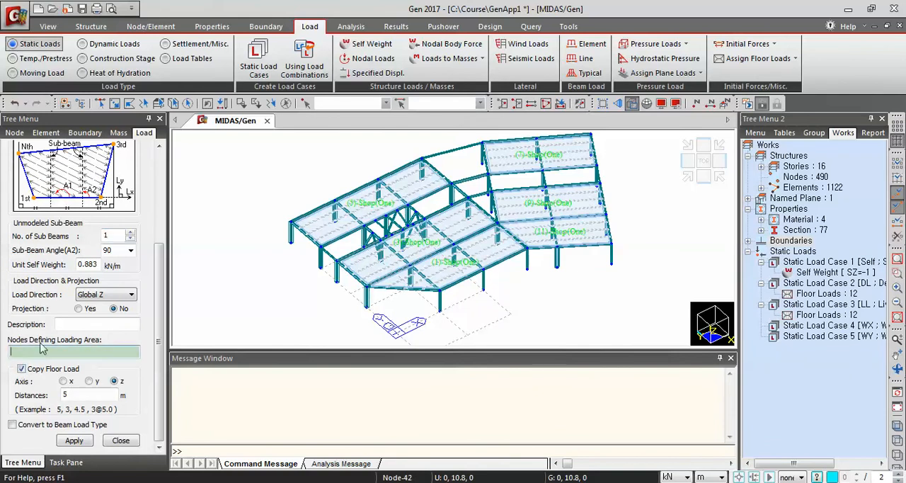
Assign the Shop floor load to the narrow corridor bay at the straight wing's outer end, picking nodes 10, 14, 13 and 9 and closing at 10
left_click(382, 244)
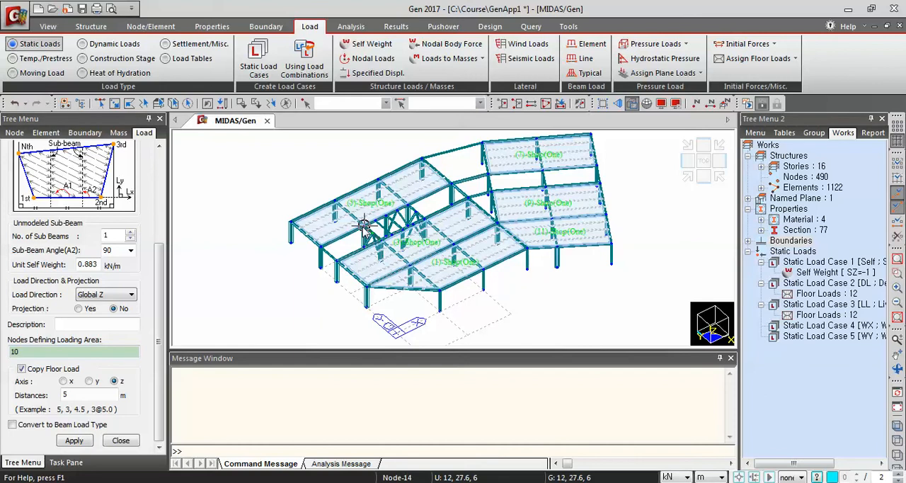
left_click(321, 244)
left_click(321, 246)
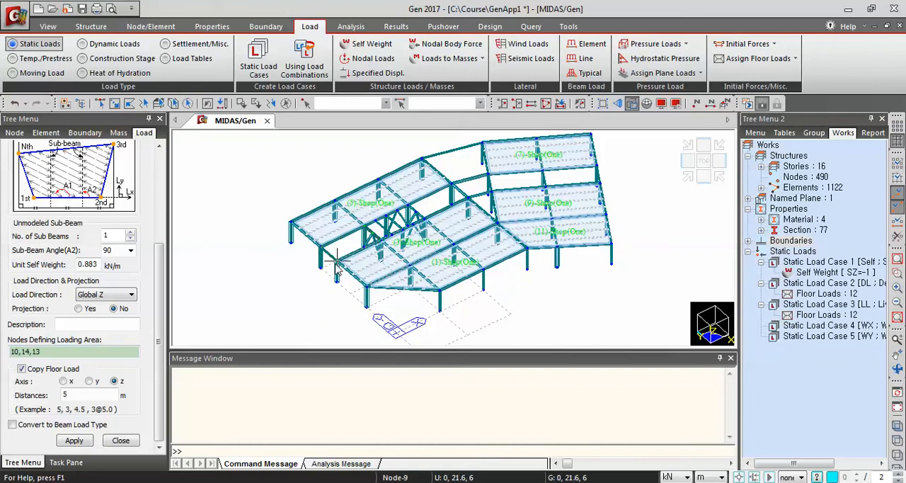
left_click(337, 261)
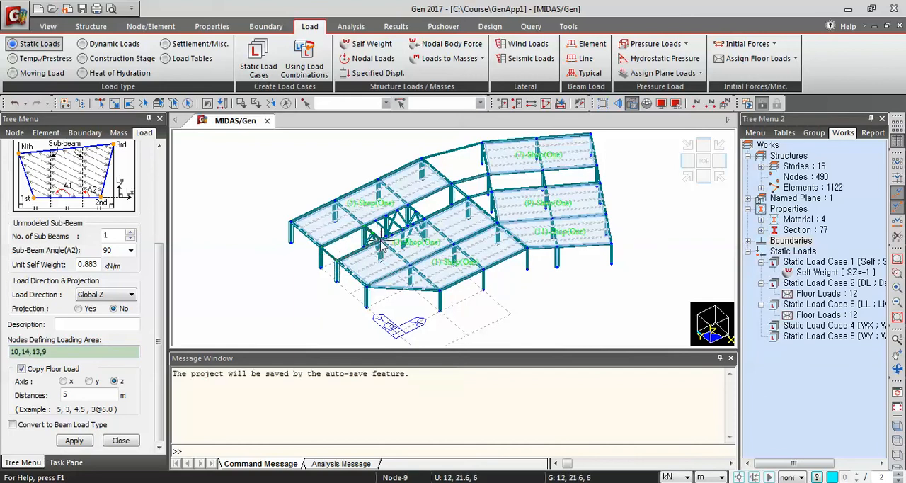
left_click(383, 243)
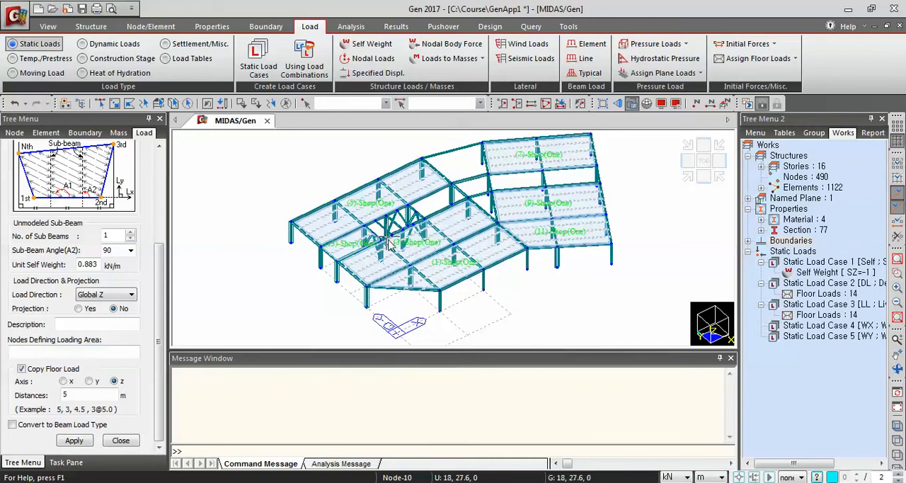
Assign the Shop floor load to the corridor bay on the other side of the braced core, picking nodes 12, 16, 15 and 11 and closing at 12
left_click(470, 201)
left_click(454, 186)
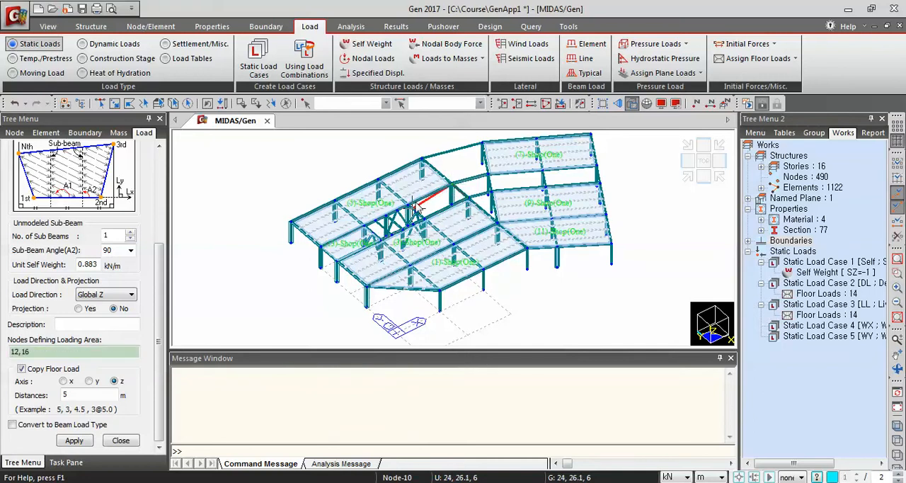
left_click(408, 206)
left_click(425, 219)
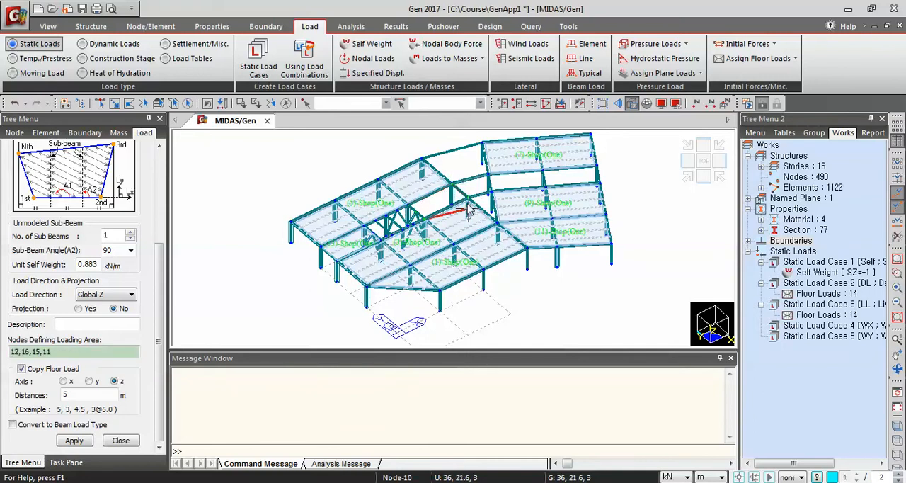
left_click(469, 201)
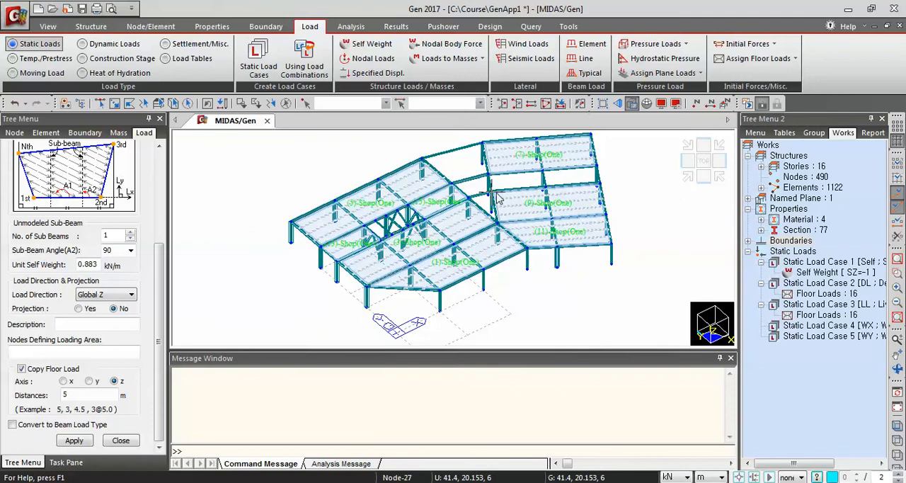
Assign the Shop floor load to the curved corridor bay joining the two wings, picking nodes 27, 29, 16 and 12 and closing at 27
left_click(498, 197)
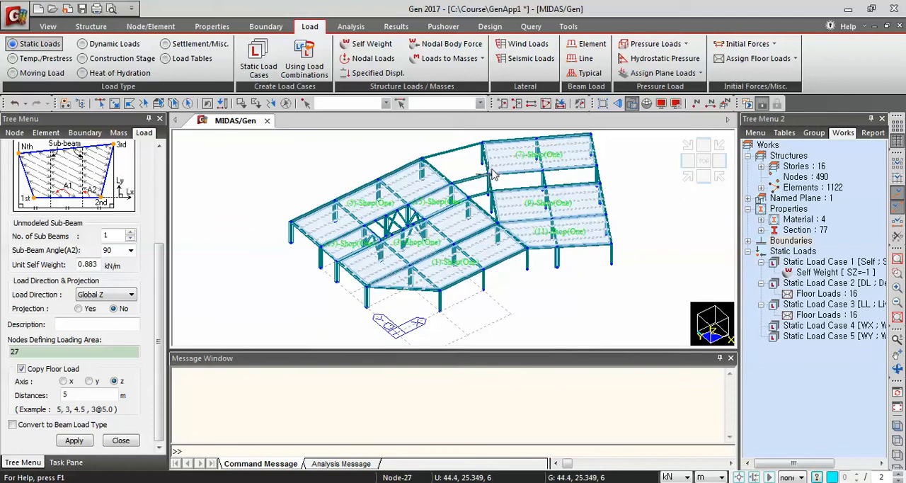
left_click(482, 172)
left_click(451, 185)
left_click(484, 203)
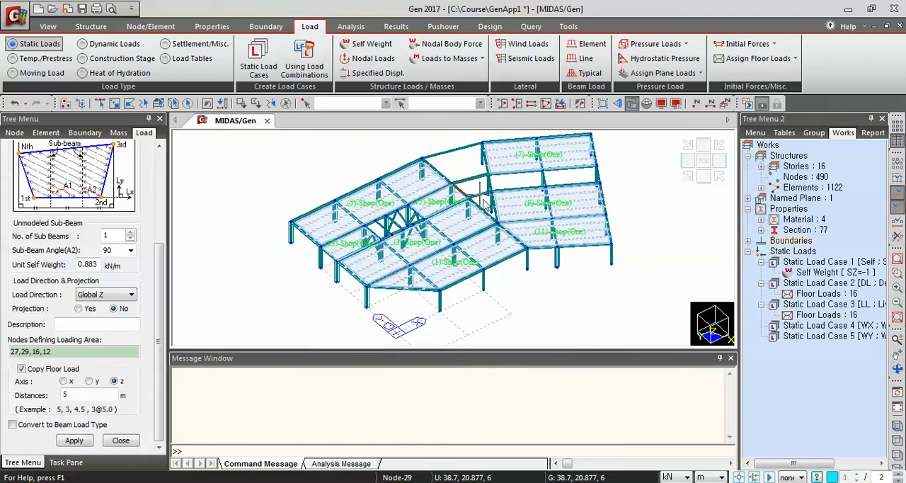
left_click(498, 197)
Assign the Shop floor load to the angled wing's inner corridor bay, picking nodes 37, 38, 29 and 27 and closing at 37
left_click(548, 182)
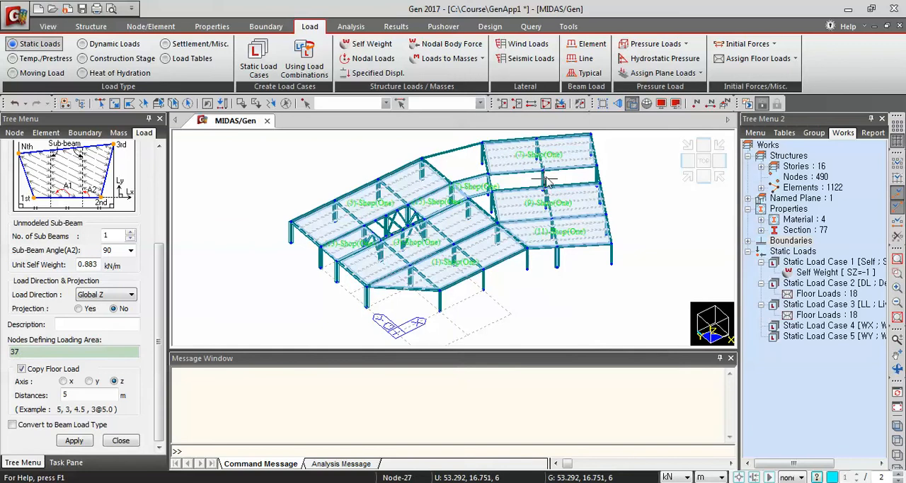
left_click(542, 168)
left_click(487, 172)
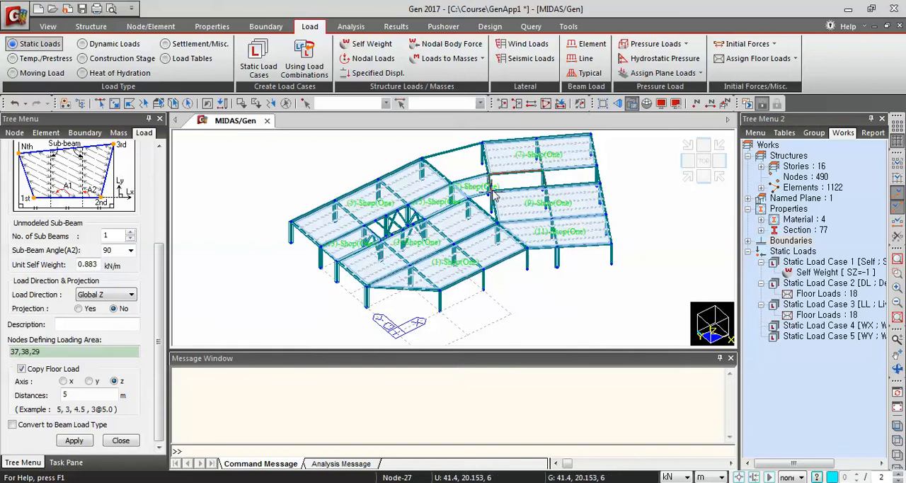
left_click(493, 196)
left_click(547, 184)
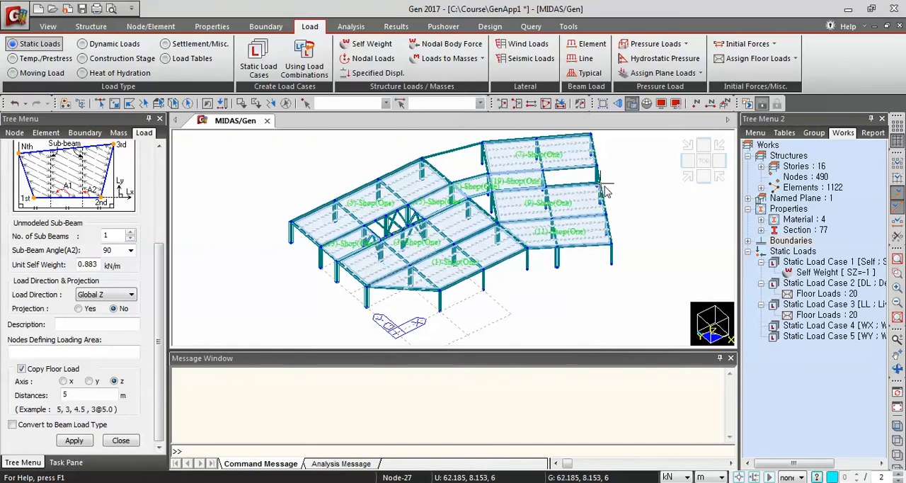
Assign the Shop floor load to the angled wing's outer corridor bay, picking nodes 28, 30, 38 and 37 and closing at 28
left_click(601, 183)
left_click(595, 167)
left_click(542, 168)
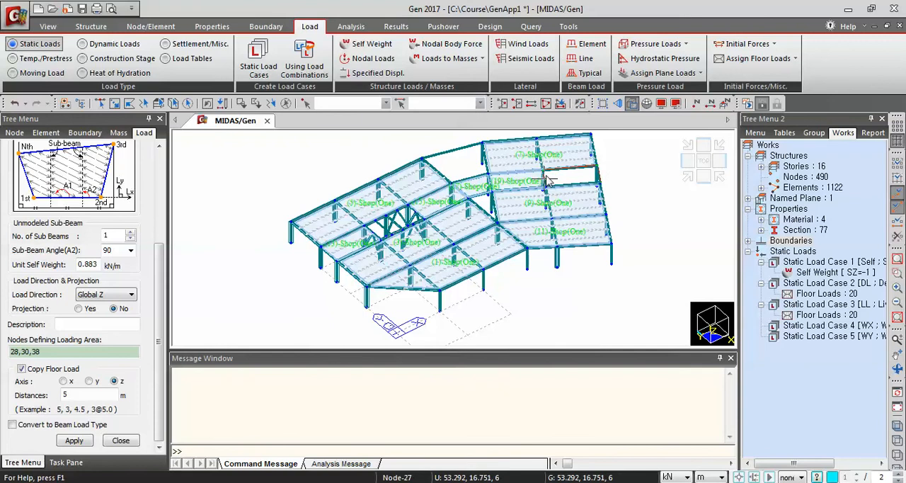
left_click(547, 184)
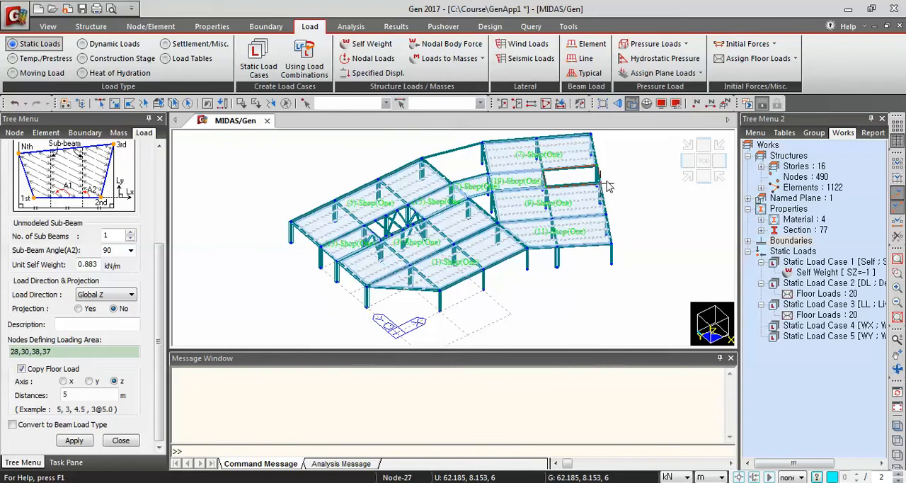
left_click(600, 183)
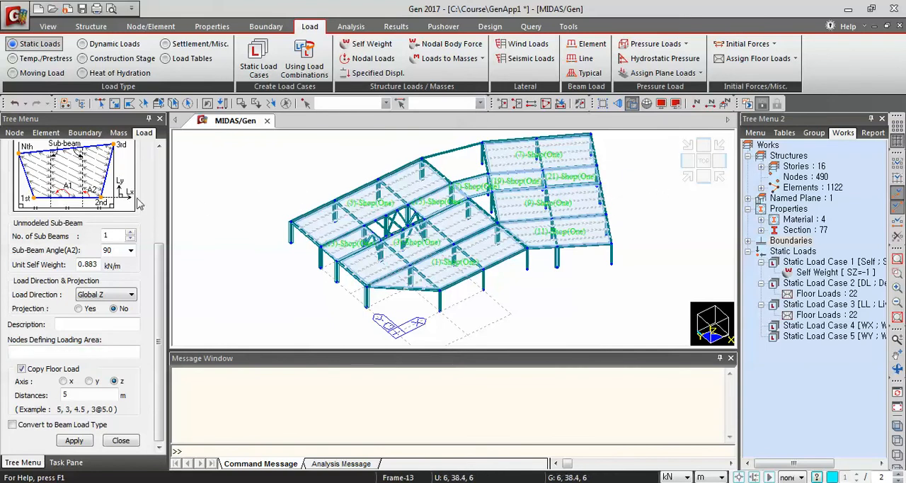
Set the number of unmodeled sub-beams, the sub-beam angle and the unit self weight to 0, and activate node picking for the loading area
double_click(117, 236)
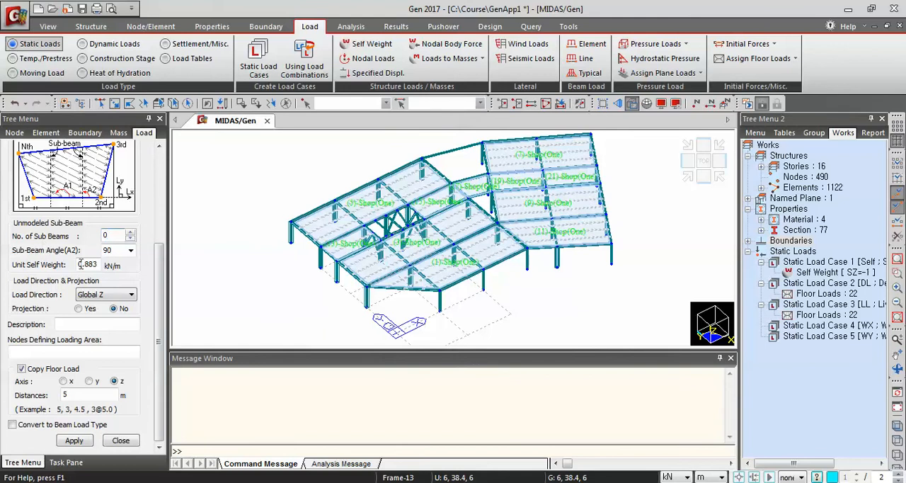
key("Tab")
double_click(98, 263)
type("0")
left_click(34, 352)
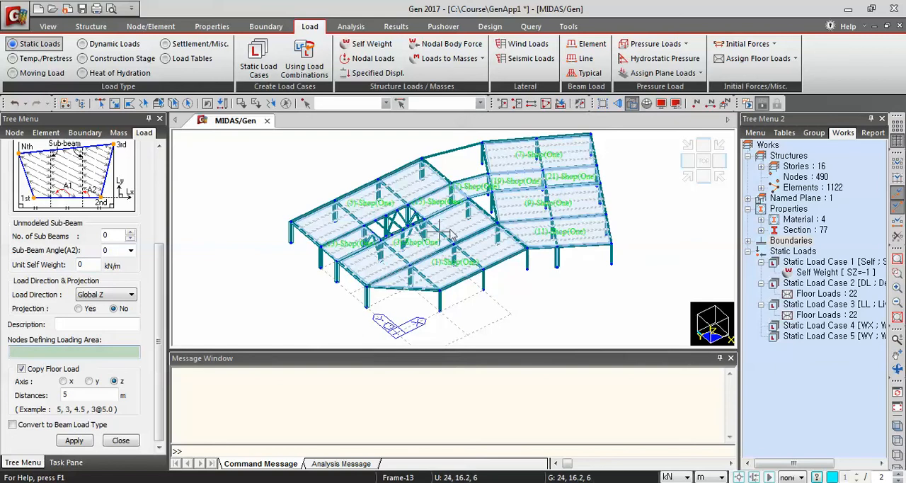
Assign the Shop floor load to the large link bay behind the curved corridor, picking nodes 31, 20, 16 and the fourth corner, closing at 31
scroll(405, 232, "up", 3)
scroll(305, 273, "down", 3)
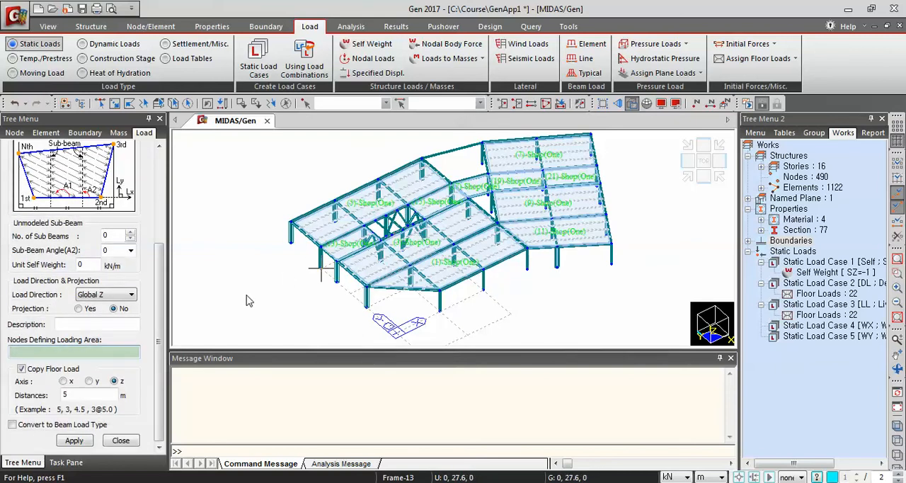
left_click(485, 143)
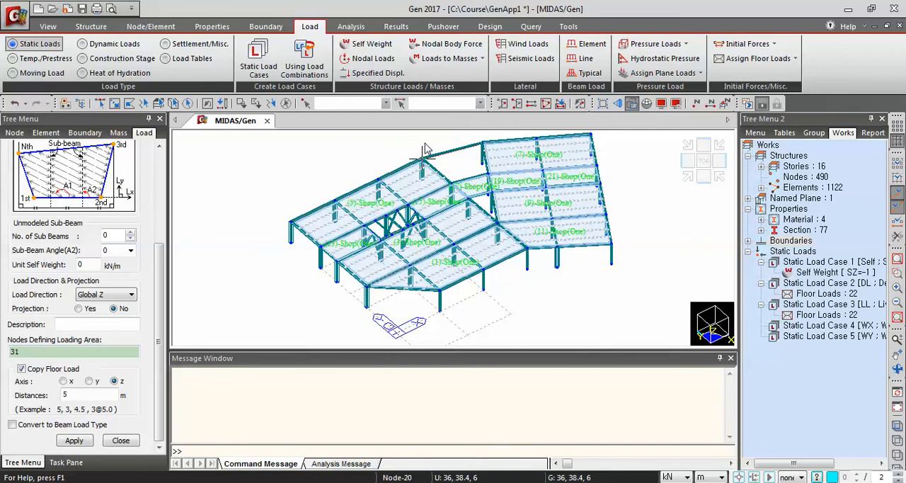
left_click(422, 158)
left_click(452, 186)
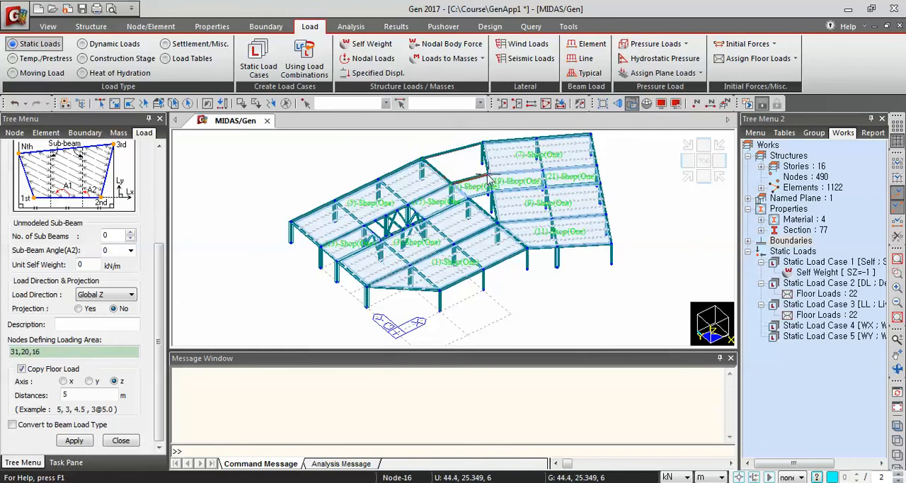
left_click(489, 174)
left_click(484, 143)
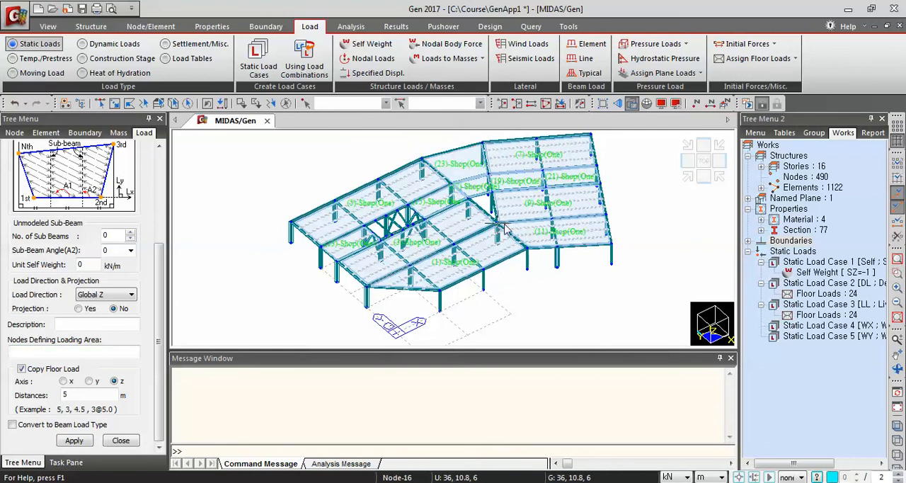
Assign the Shop floor load to the triangular bay between the two wings, picking nodes 8, 27 and the third corner, closing at 8
left_click(506, 228)
left_click(490, 193)
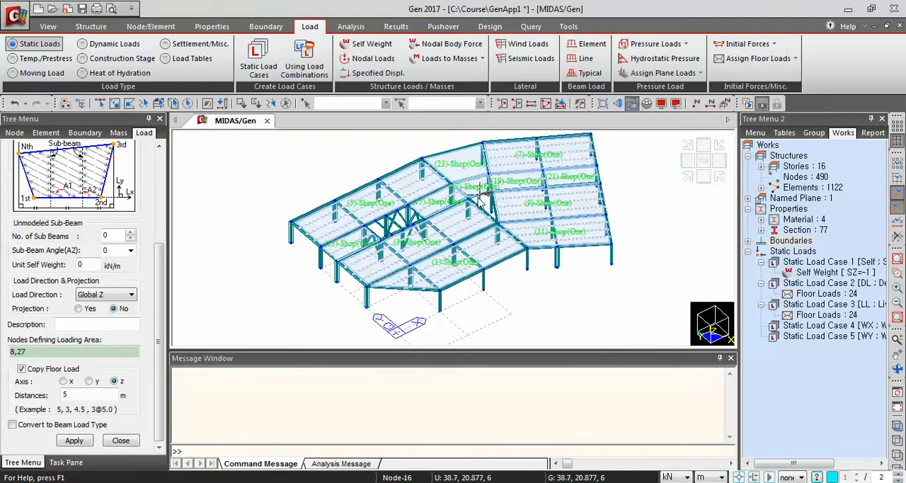
left_click(468, 199)
left_click(498, 223)
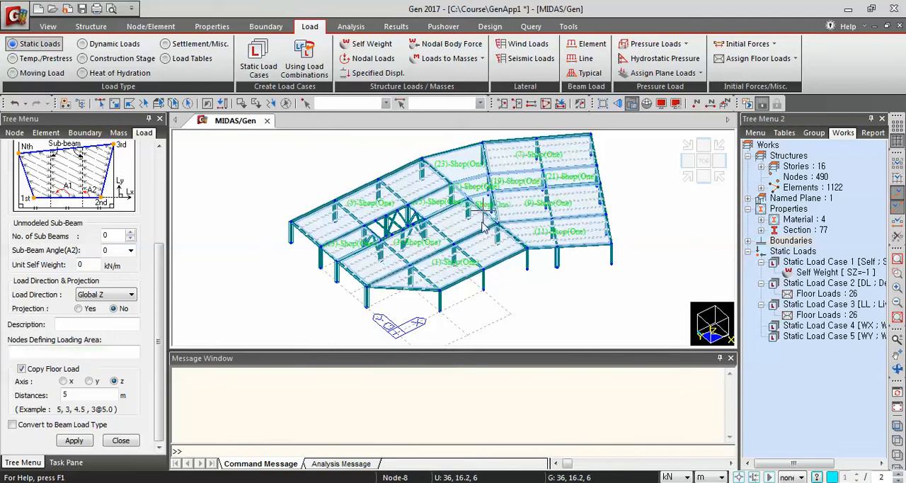
Assign the Shop floor load to the small bay beside the braced core, picking nodes 21, 22, 24 and 23 and closing at 21
left_click(394, 220)
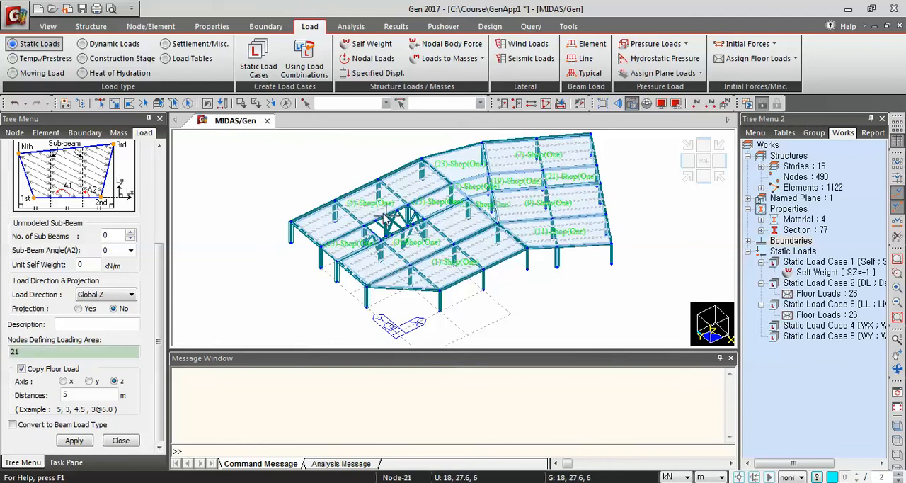
left_click(386, 224)
left_click(379, 230)
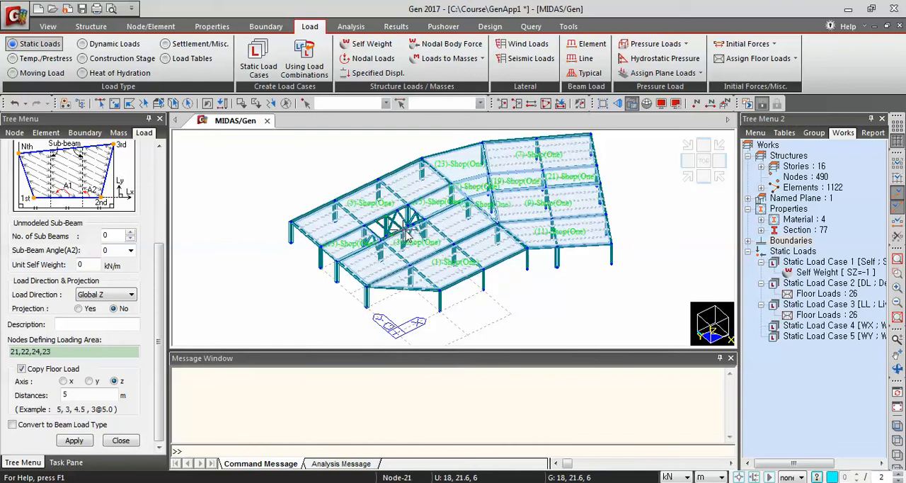
left_click(407, 235)
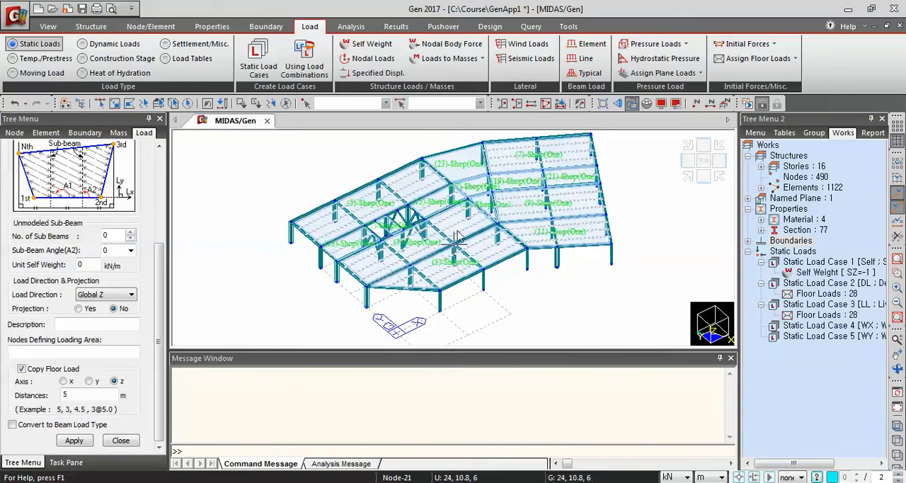
Activate only story 4F together with the members below it
mouse_move(501, 261)
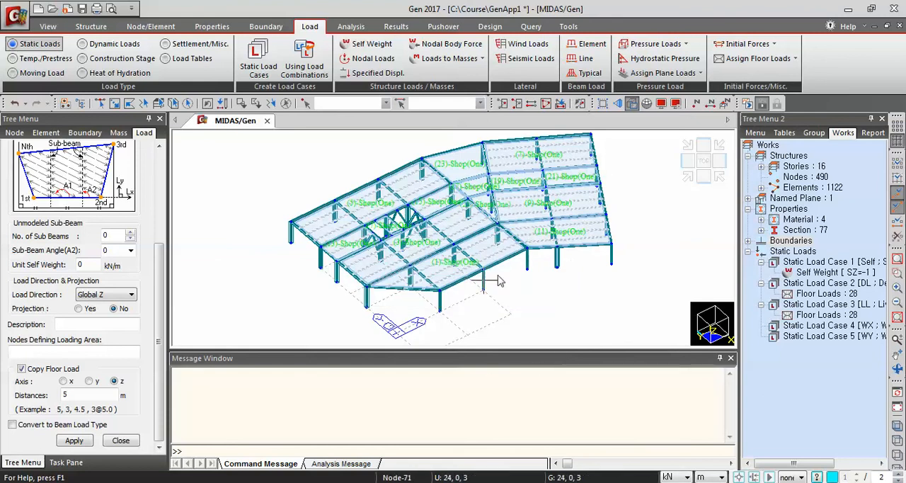
left_click(560, 104)
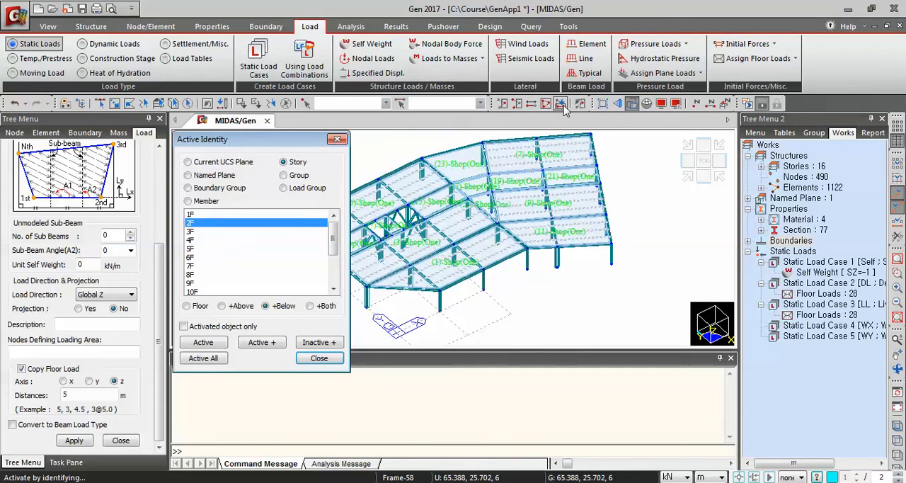
left_click(189, 241)
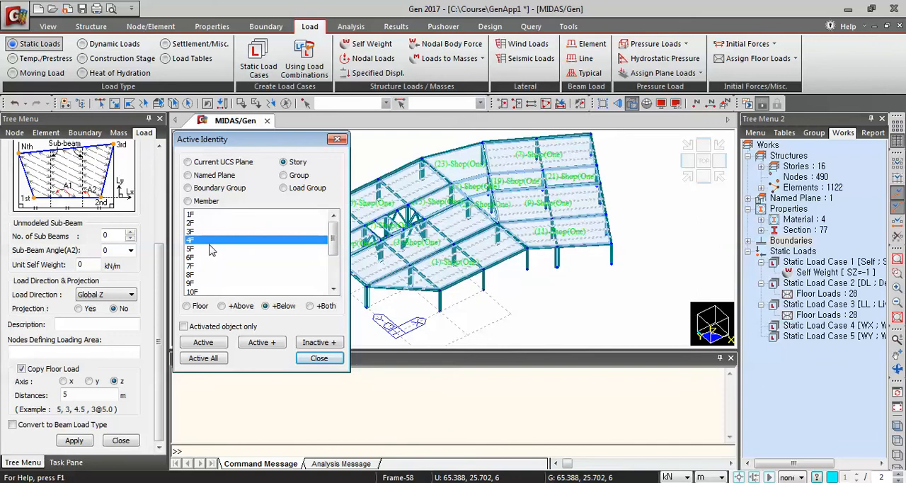
left_click(203, 342)
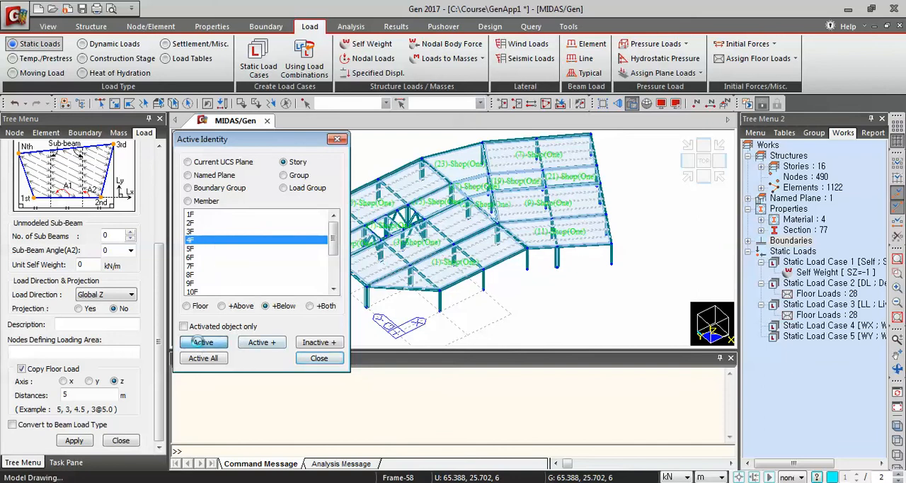
left_click(319, 358)
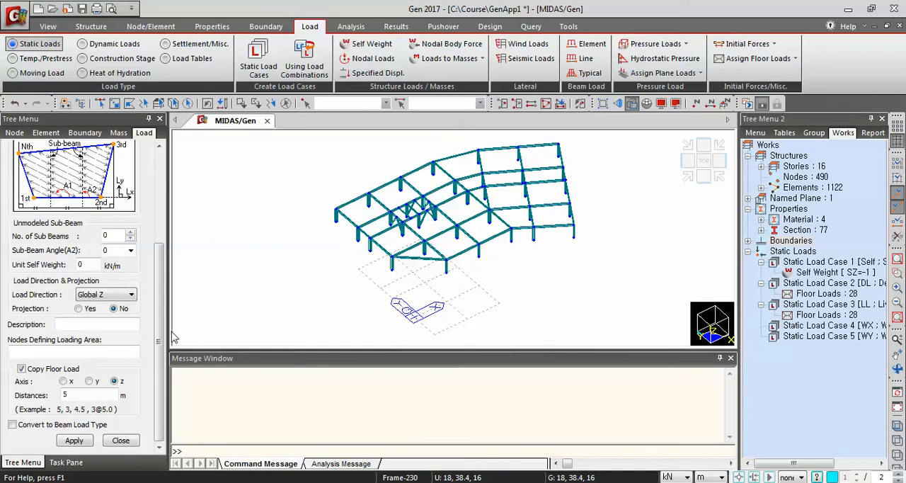
left_click_drag(161, 333, 172, 185)
left_click(75, 214)
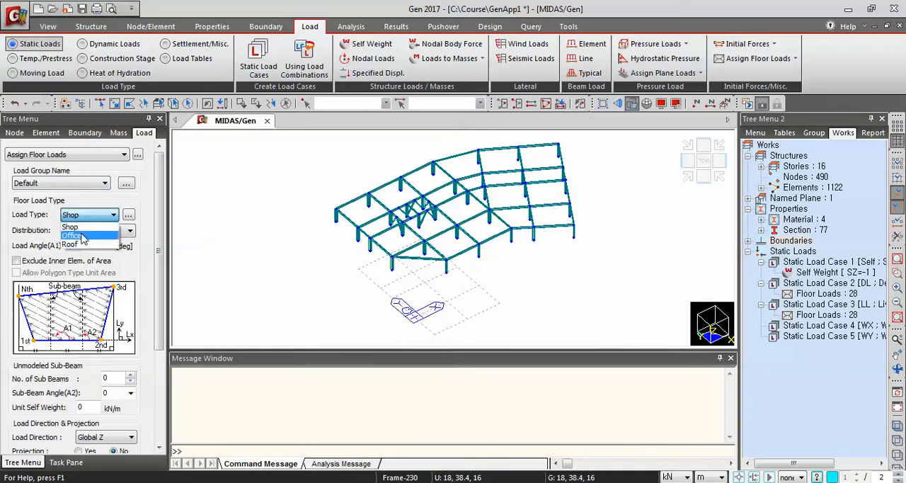
left_click(80, 239)
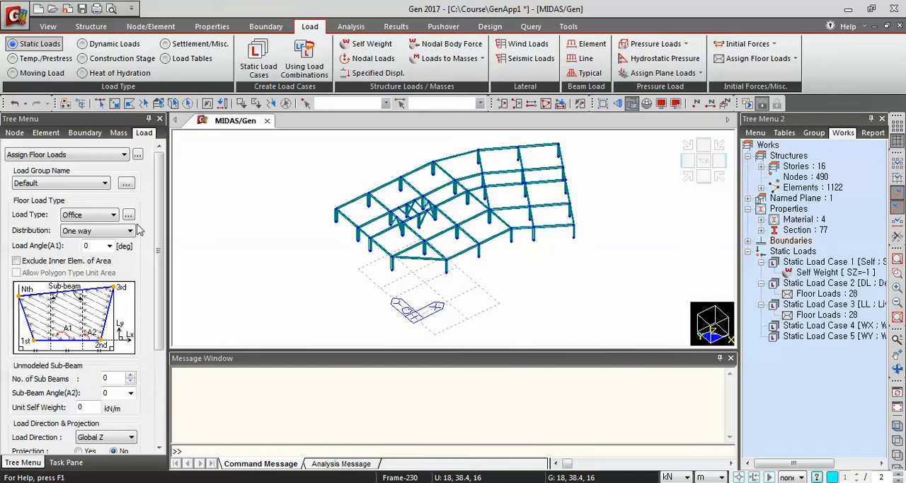
scroll(155, 235, "down", 5)
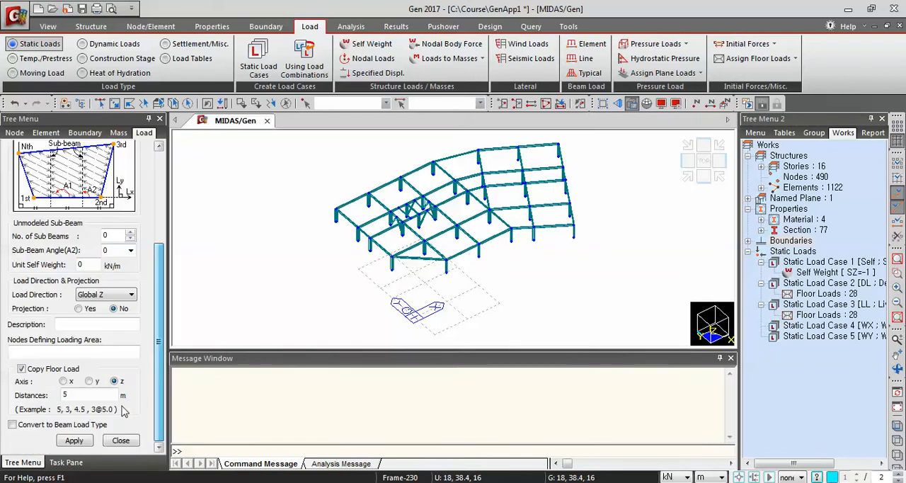
double_click(67, 394)
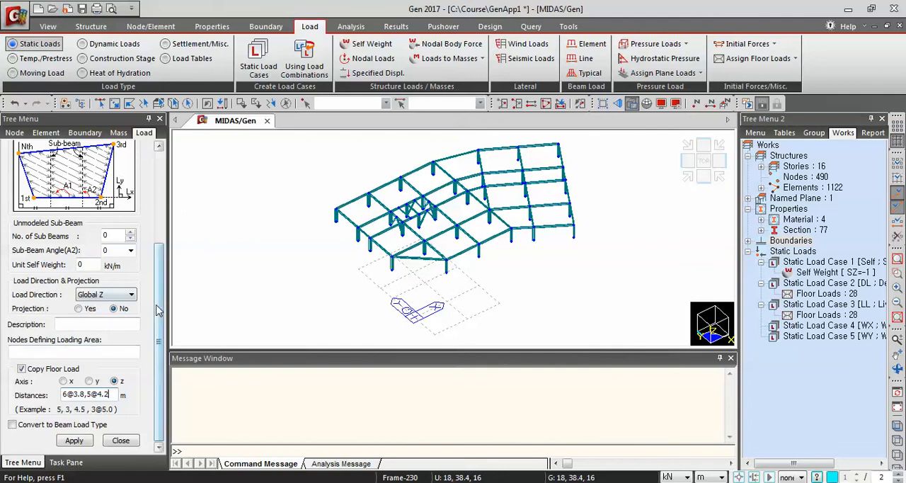
Set the load angle to 90°, with 3 unmodeled sub-beams at 90° and 0.883 kN/m unit self weight, and activate node picking
scroll(160, 311, "up", 3)
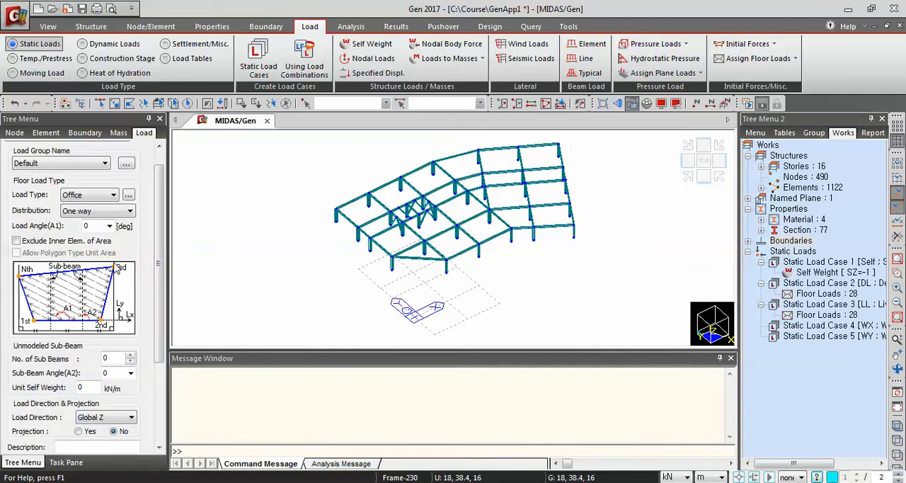
double_click(88, 225)
type("90")
left_click(107, 374)
double_click(106, 358)
double_click(120, 375)
scroll(152, 357, "down", 3)
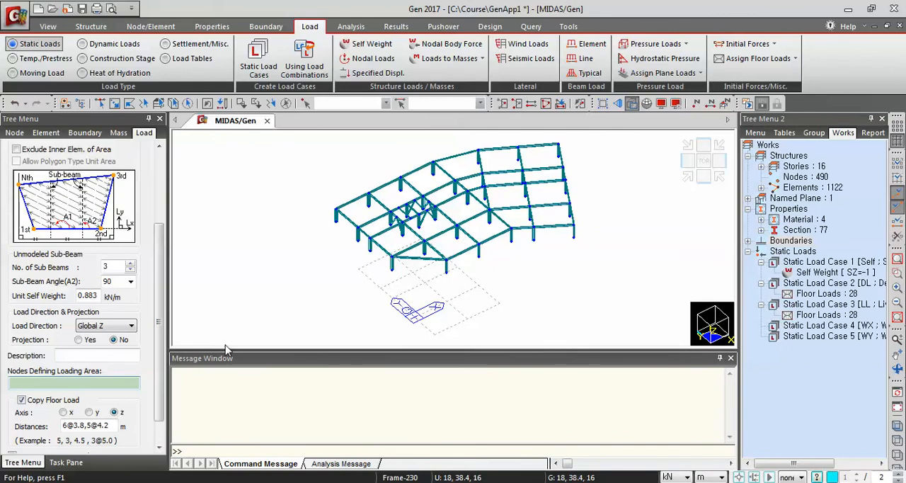
Assign the Office floor load to the straight wing's rear strip, picking nodes 133, 137, 134 and 130 and closing at 133
left_click(455, 181)
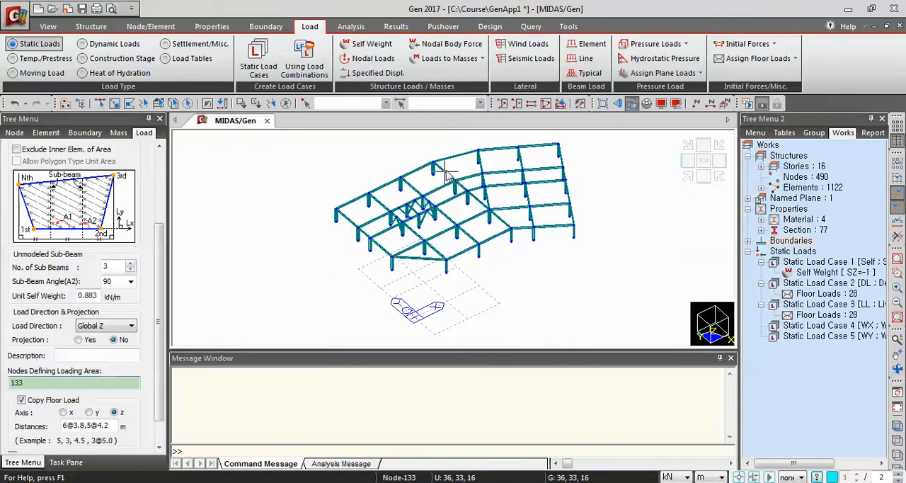
left_click(433, 162)
left_click(337, 208)
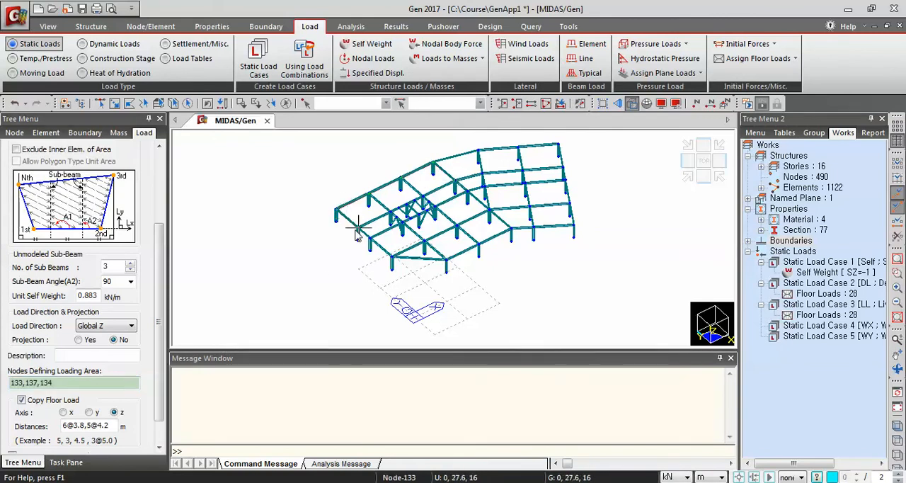
left_click(358, 228)
left_click(455, 181)
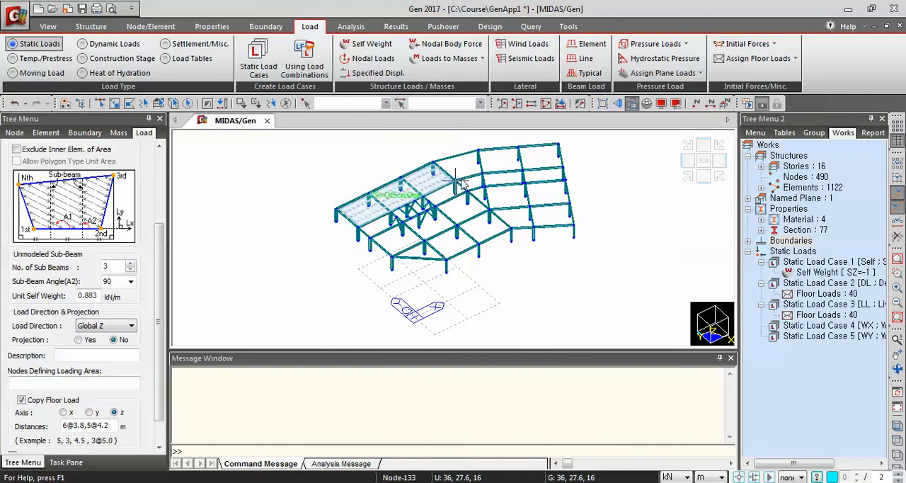
Assign the Office floor load to the straight wing's strip in front of the corridor, picking nodes 125, 129, 126 and the fourth corner, closing at 125
left_click(489, 216)
left_click(456, 199)
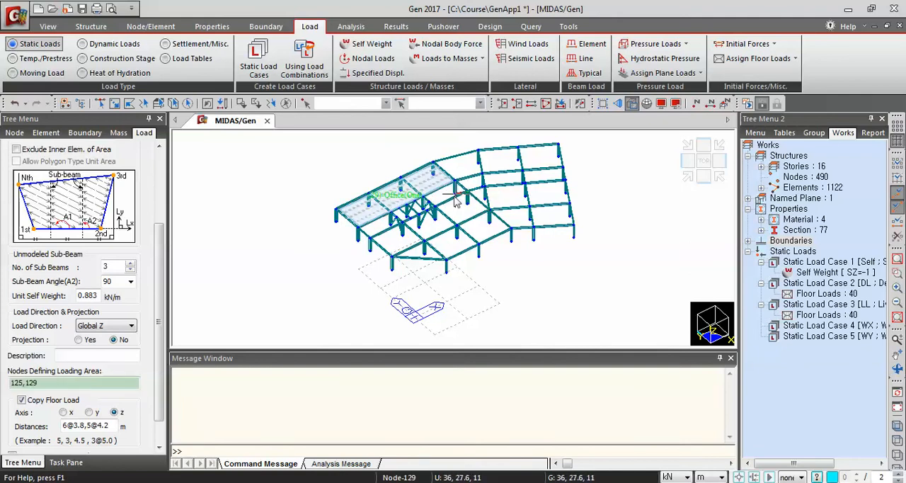
left_click(370, 243)
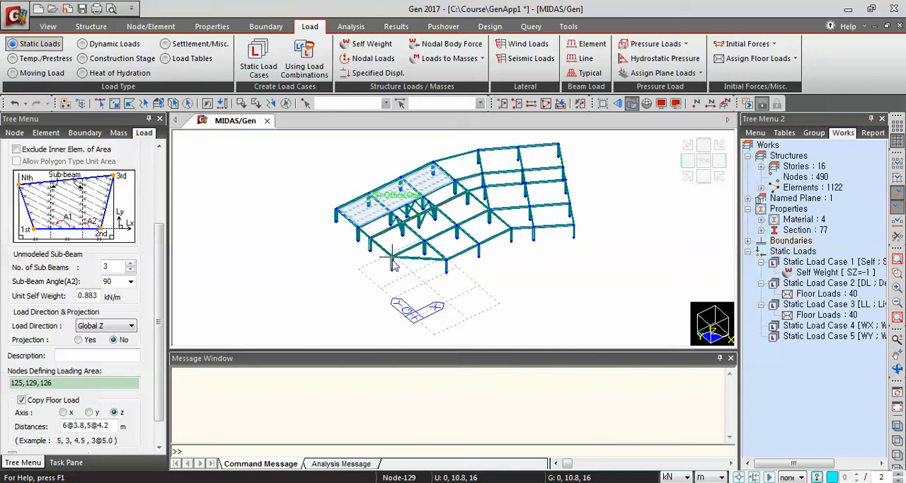
left_click(488, 216)
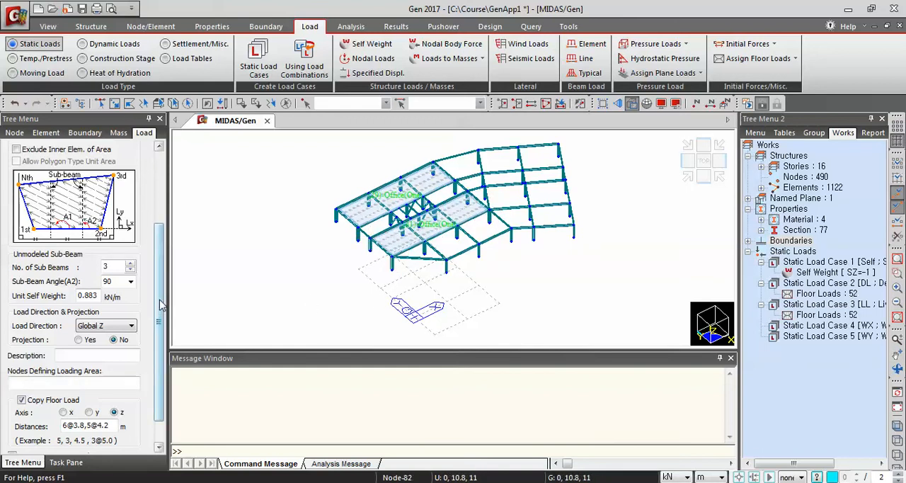
Set the load angle to 0° and the number of unmodeled sub-beams to 1, and activate node picking for the loading area
scroll(165, 290, "up", 2)
double_click(88, 174)
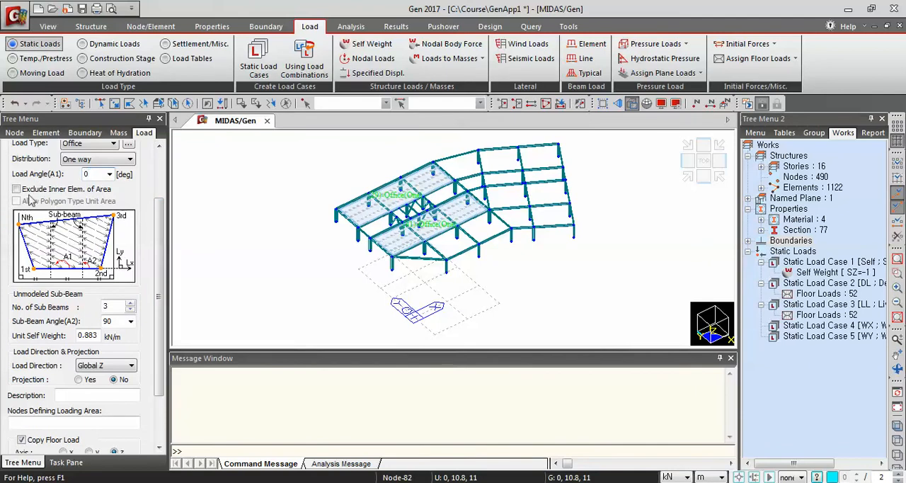
double_click(113, 306)
scroll(160, 373, "down", 2)
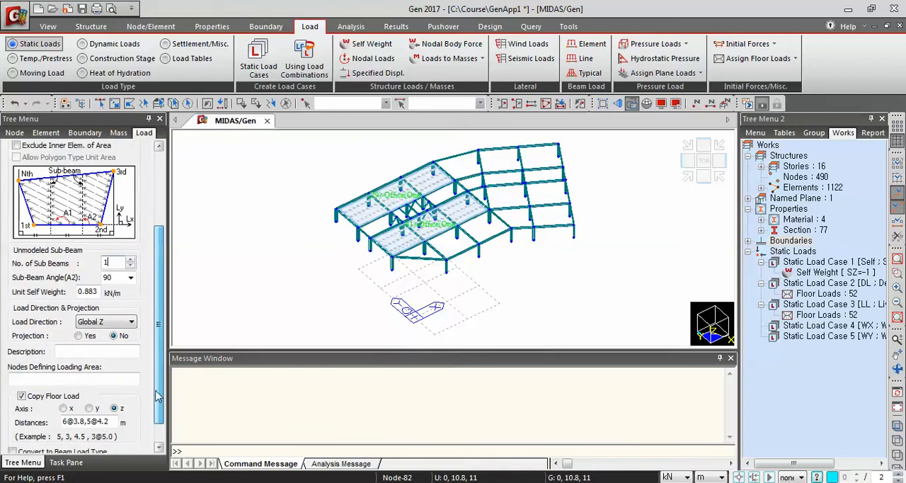
left_click(69, 378)
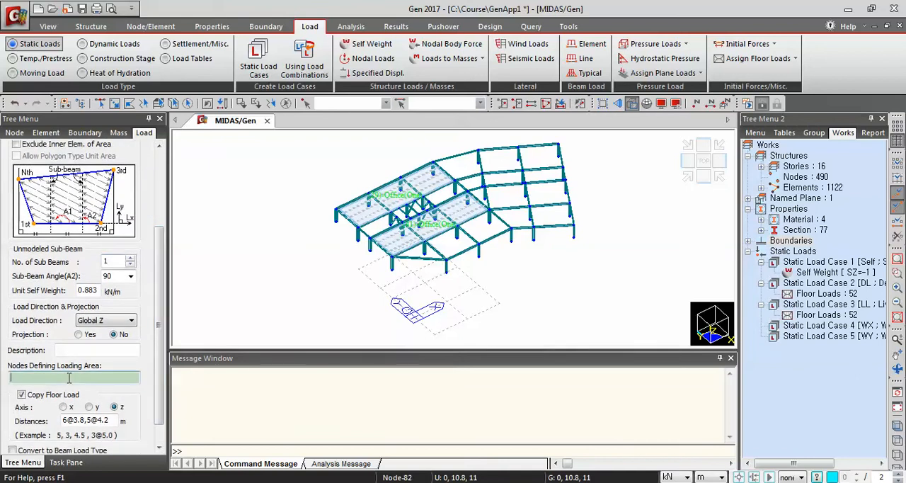
Assign the Office floor load to the straight wing's end corridor bay, picking nodes 127, 131, 130 and 126 and closing at 127
left_click(402, 224)
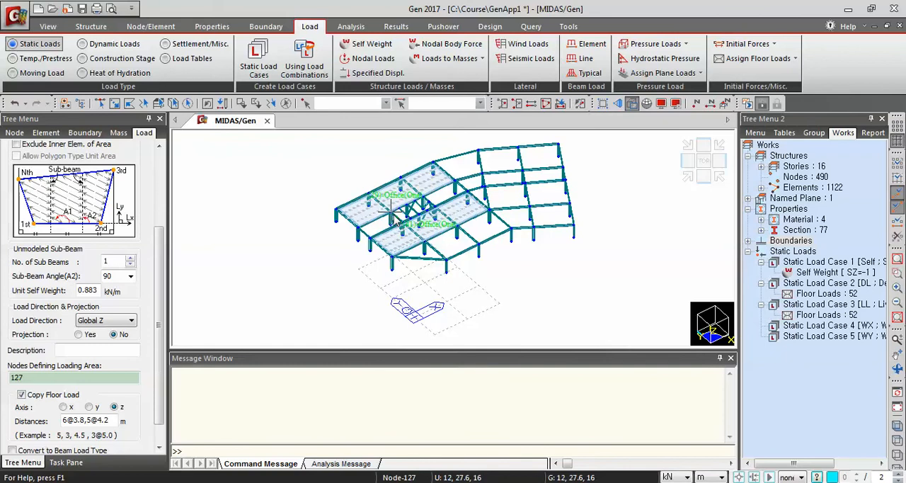
left_click(370, 221)
left_click(364, 232)
left_click(379, 240)
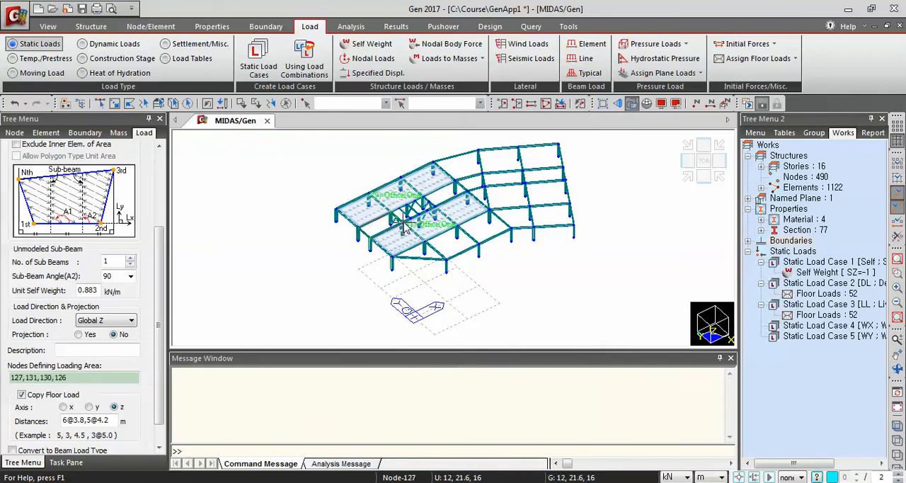
left_click(402, 224)
Assign the Office floor load to the straight wing's corridor bay nearest the angled wing, picking nodes 129, 133, 132 and the fourth corner, closing at 129
left_click(468, 190)
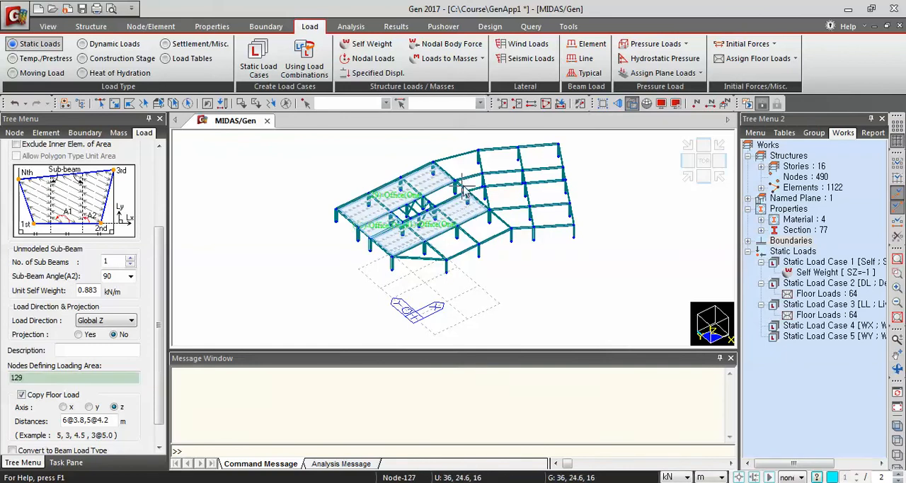
left_click(455, 182)
left_click(426, 202)
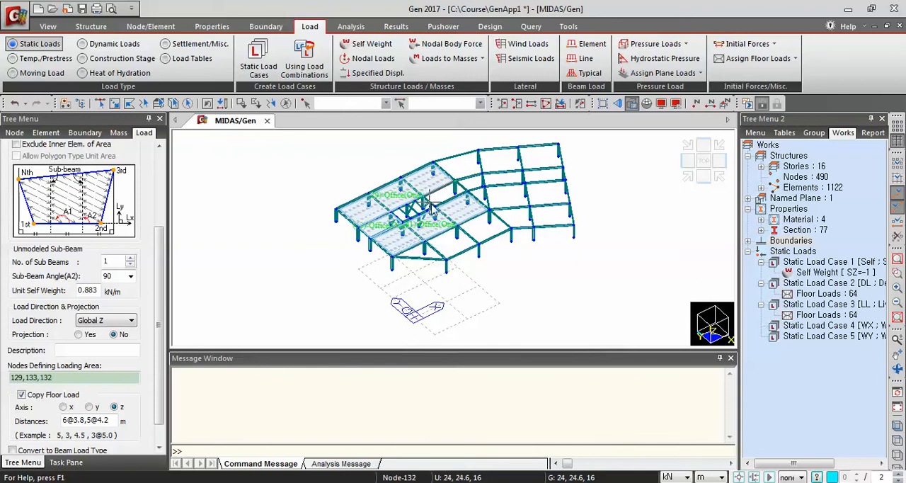
left_click(438, 213)
left_click(467, 198)
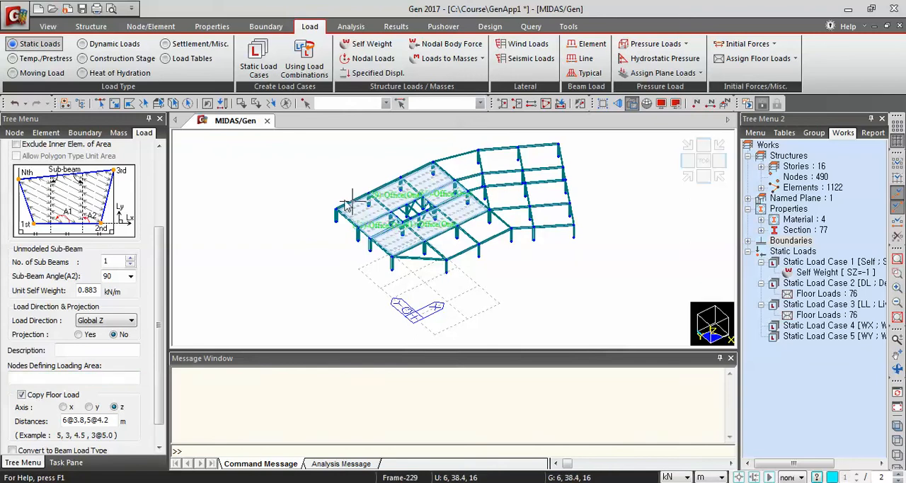
scroll(148, 206, "up", 3)
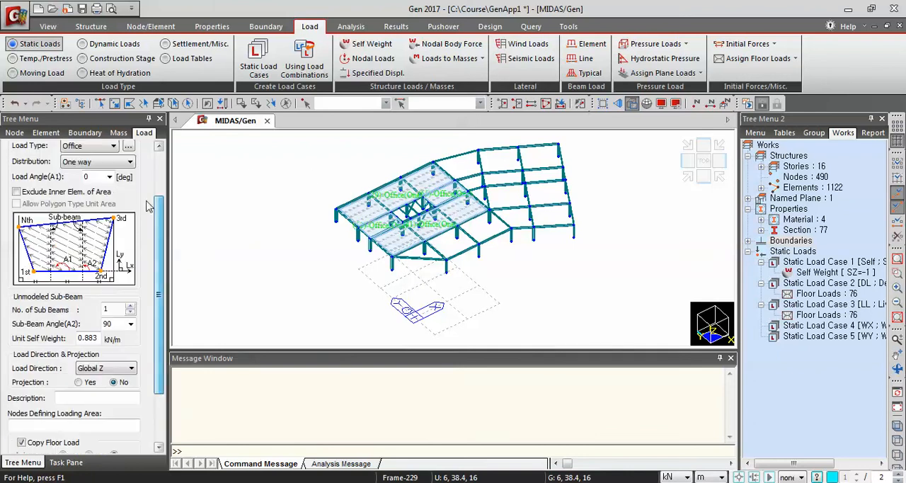
Set the number of unmodeled sub-beams, the sub-beam angle and the unit self weight all to 0
double_click(108, 309)
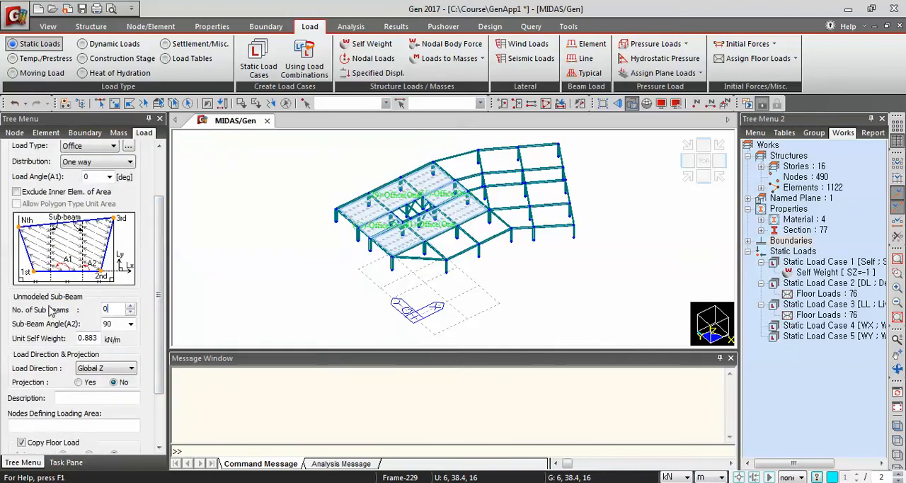
double_click(120, 327)
type("0")
key("Tab")
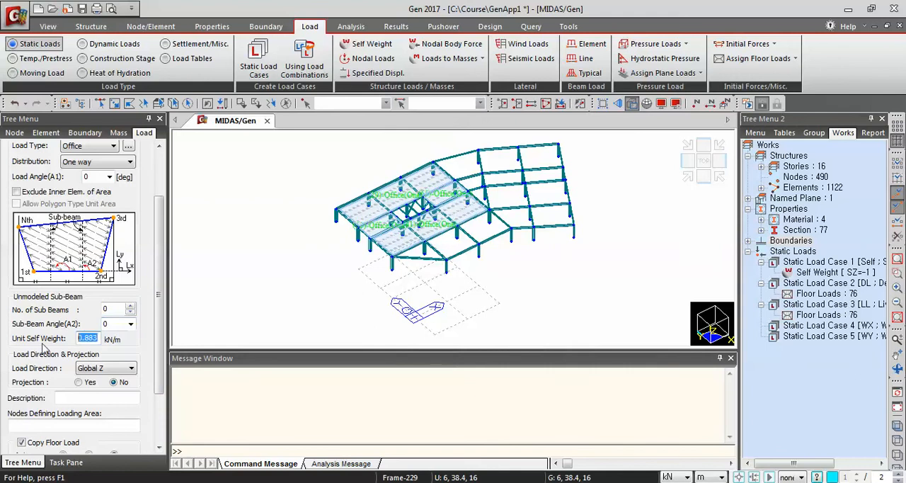
type("0")
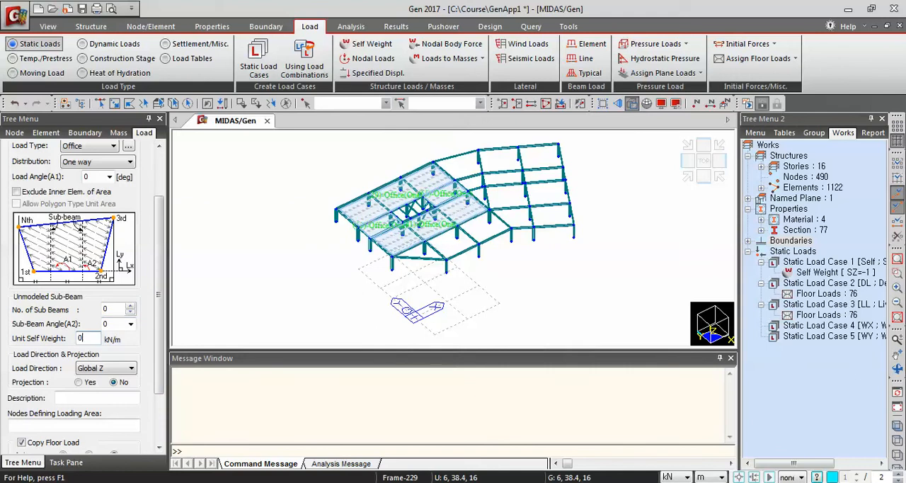
Assign the Office floor load to the small core bay in the straight wing's corridor, picking nodes 138, 139, 141 and 140 and closing at 138
left_click(32, 425)
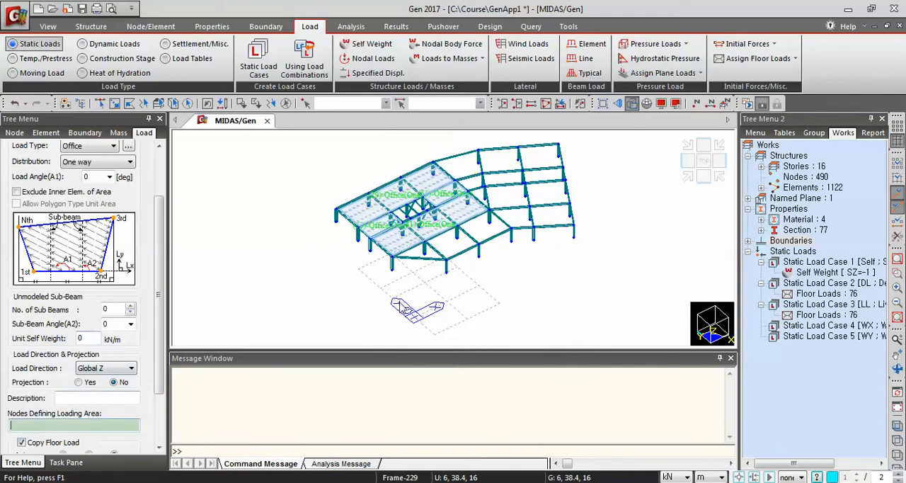
left_click(419, 215)
left_click(406, 204)
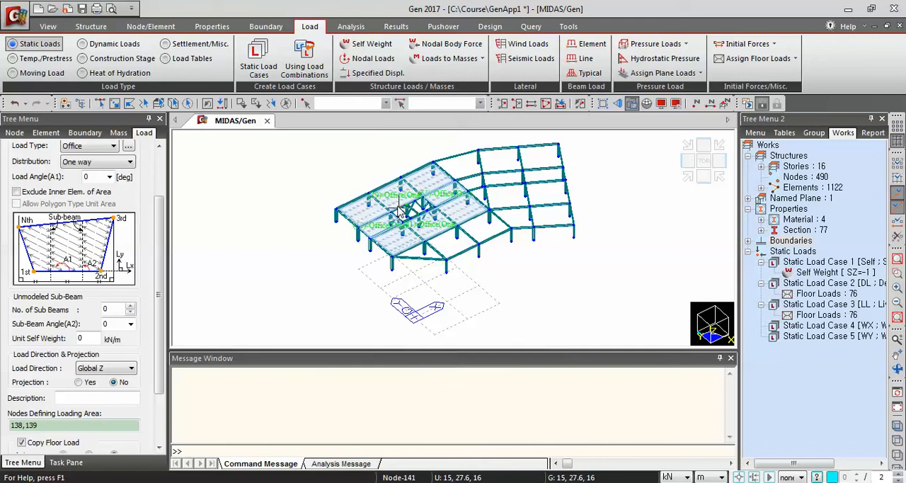
left_click(400, 210)
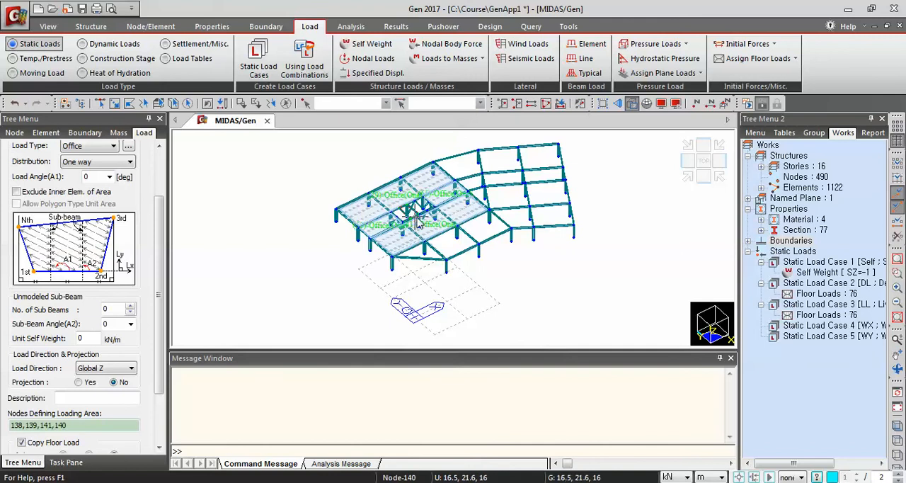
left_click(419, 216)
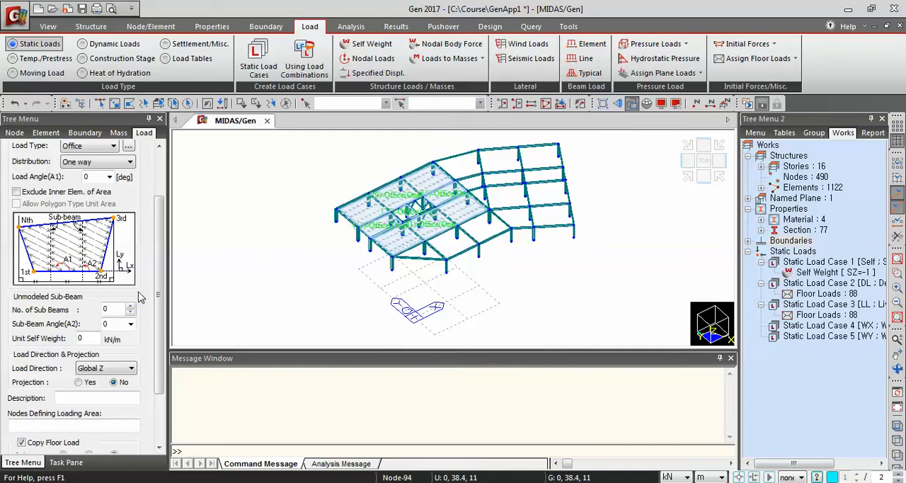
Turn off floor load copying and set the load angle to 90°, with 3 unmodeled sub-beams at 90° and a unit self weight of 0.883 kN/m
scroll(139, 297, "down", 2)
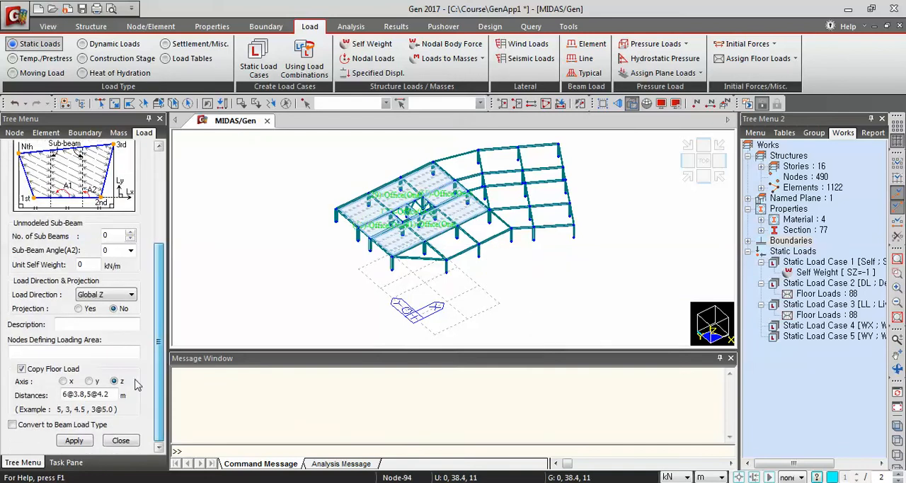
left_click(22, 369)
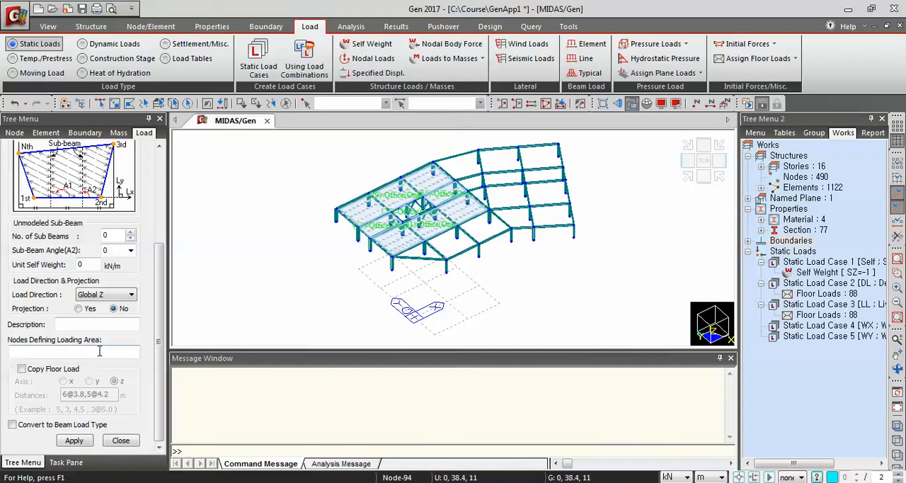
scroll(160, 341, "up", 4)
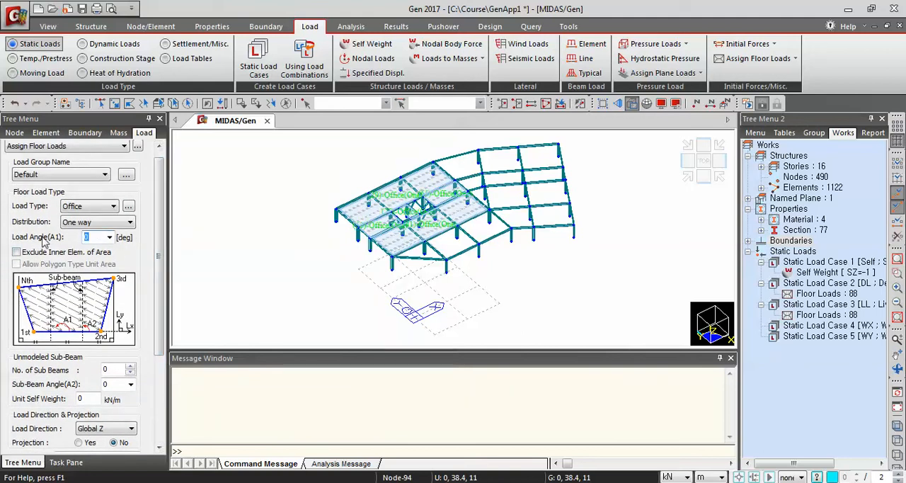
type("9")
left_click(118, 368)
key("Tab")
type("90")
left_click(87, 399)
type(".883")
scroll(163, 333, "down", 3)
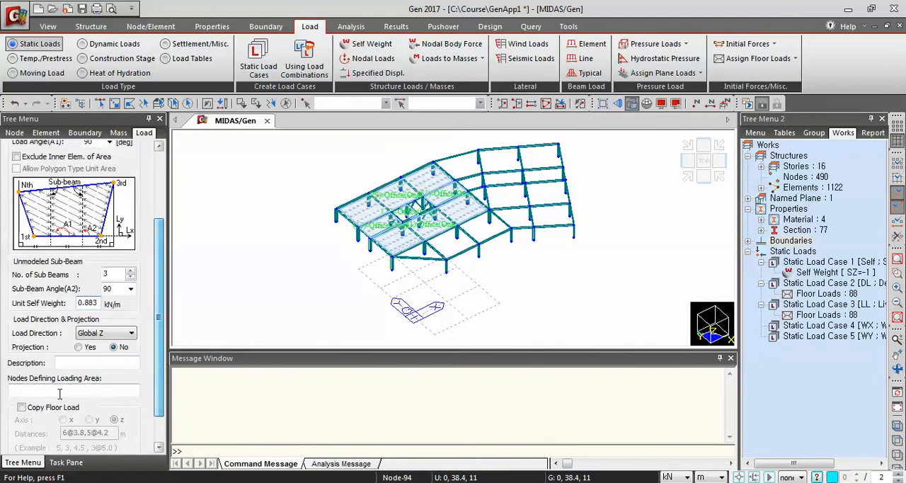
Assign the Office floor load to the straight wing's tapered front strip, picking nodes 121, 125, 122 and 119 and closing at 121
left_click(25, 388)
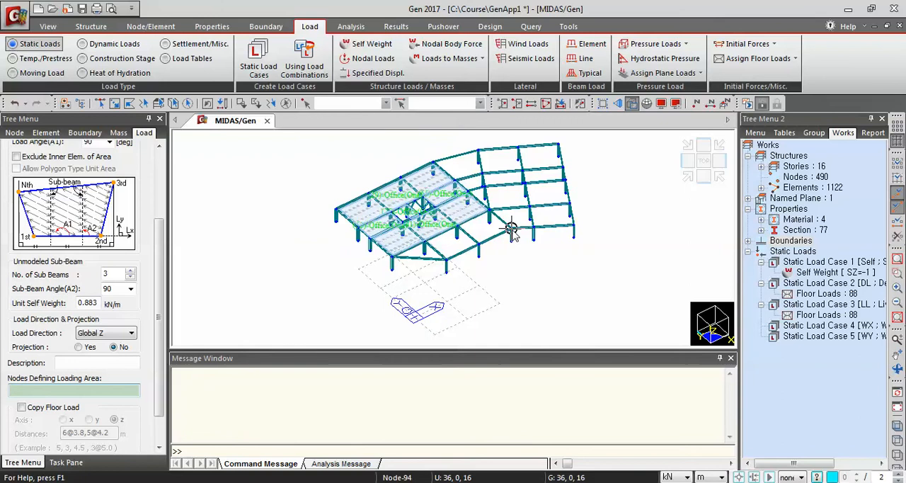
left_click(488, 218)
left_click(435, 250)
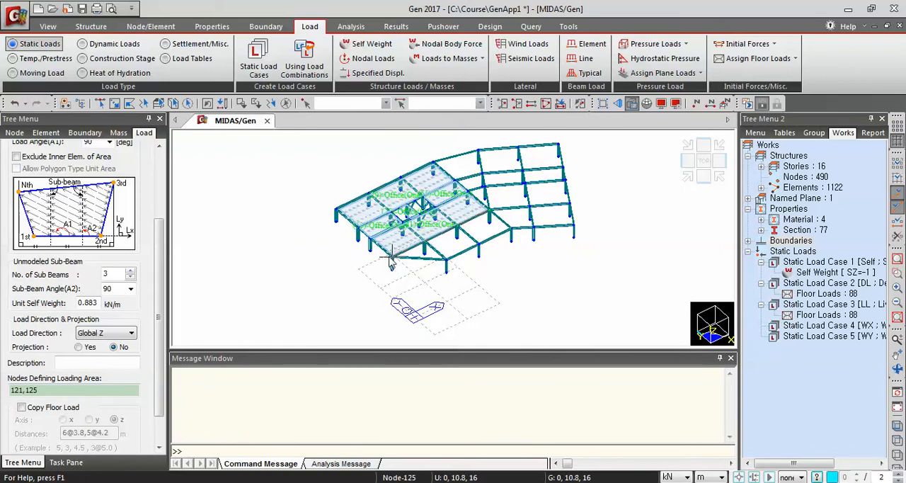
left_click(397, 256)
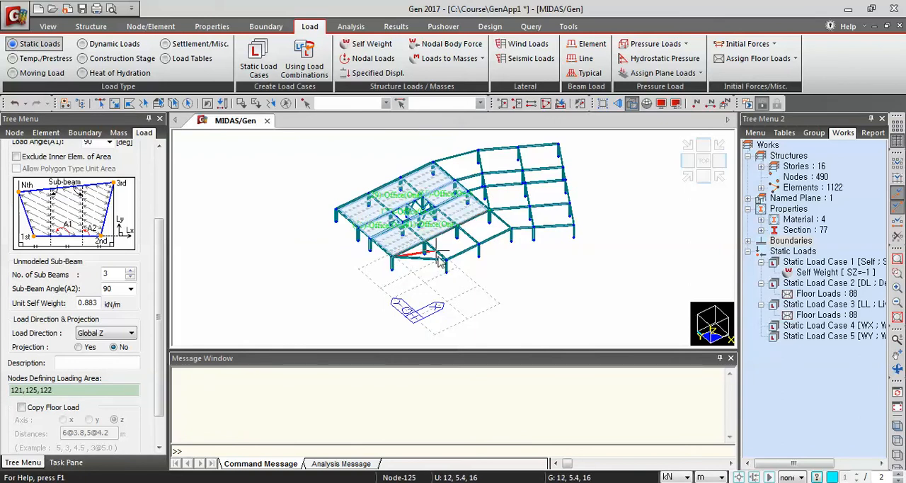
left_click(511, 228)
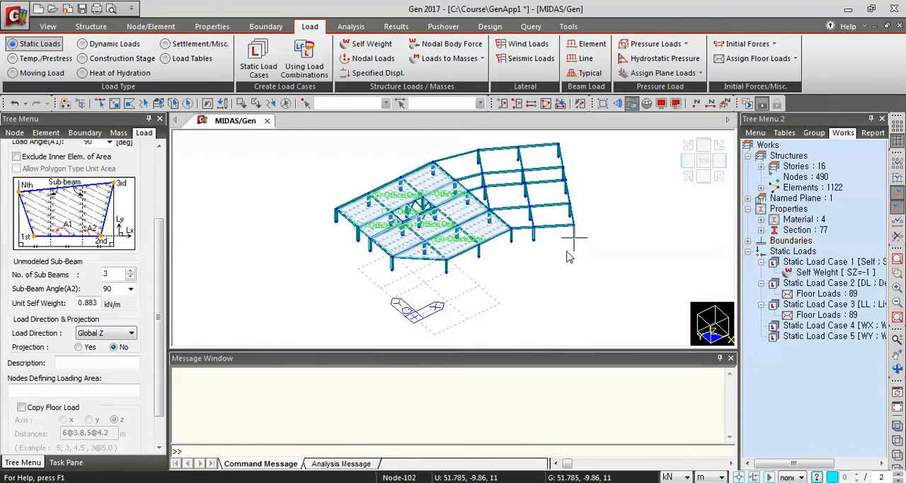
Try to assign the Office floor load to the rear bay joining the two wings, picking nodes 146, 148, 137 and 133 and closing at 146
left_click(485, 166)
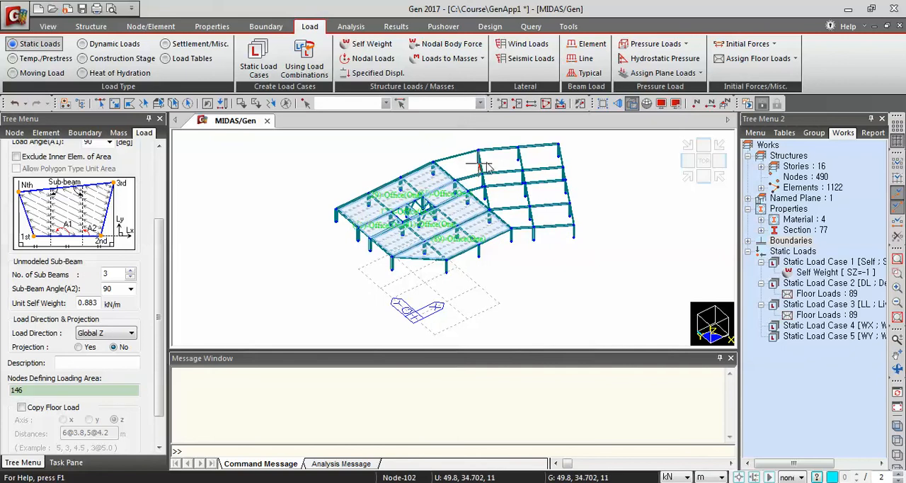
left_click(434, 161)
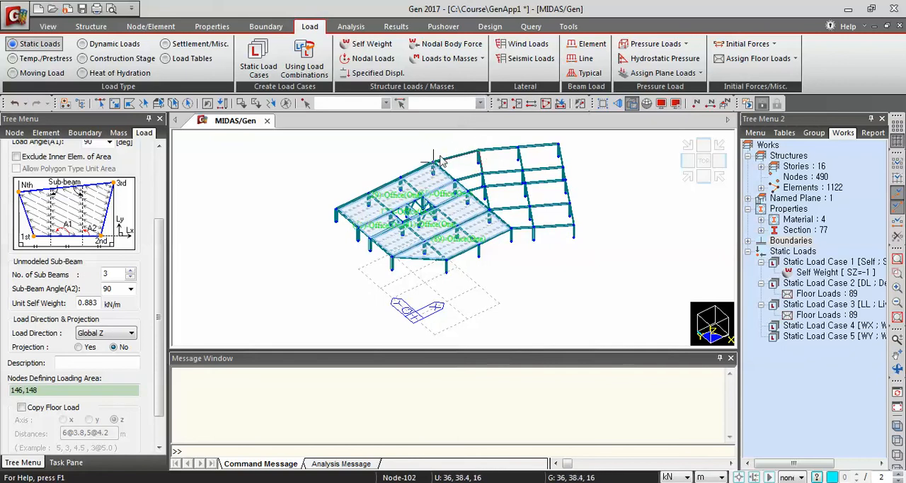
left_click(434, 162)
left_click(455, 180)
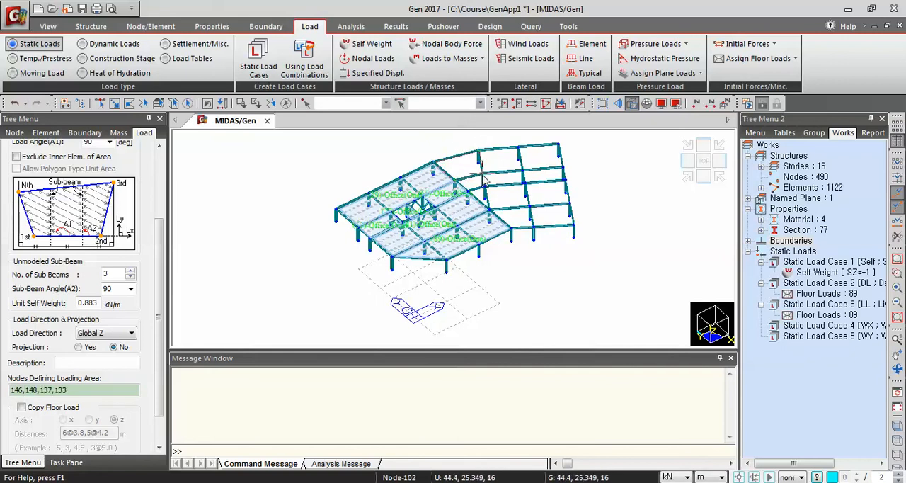
left_click(483, 174)
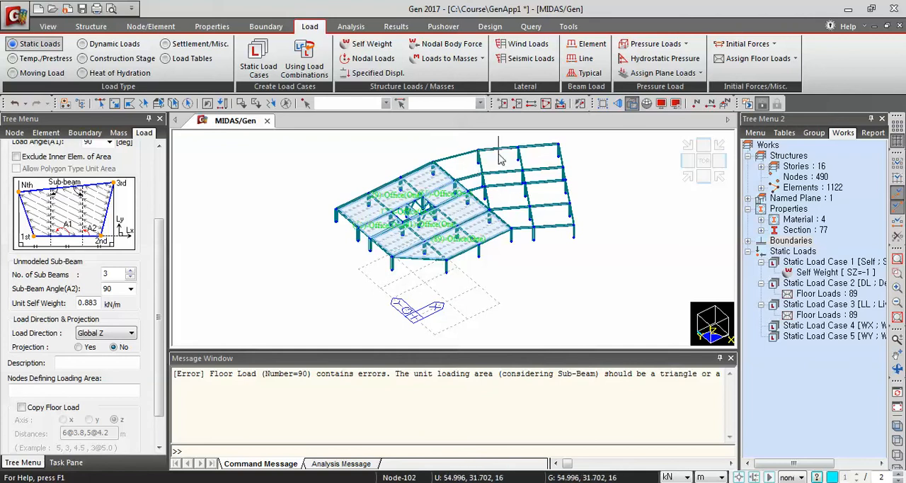
mouse_move(485, 165)
middle_mouse_down("ctrl")
mouse_move(506, 165)
mouse_move(490, 170)
middle_mouse_up("ctrl")
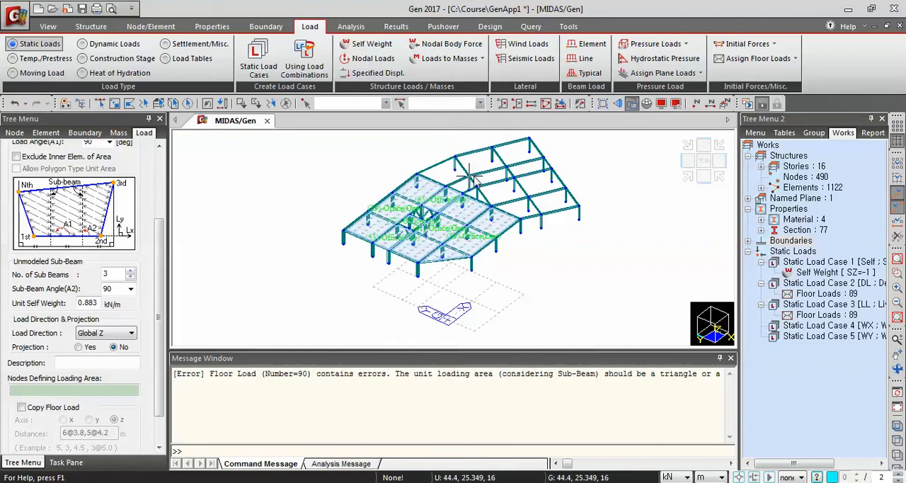
left_click(468, 175)
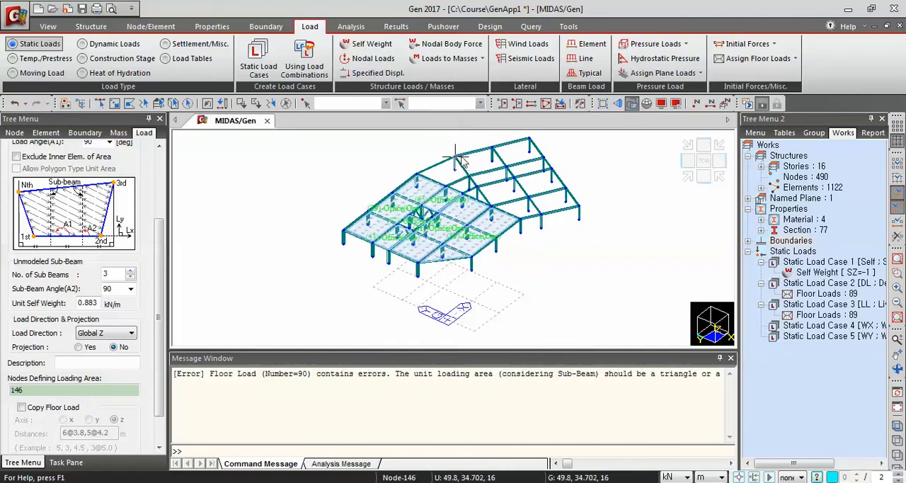
left_click(417, 174)
left_click(446, 186)
left_click(468, 174)
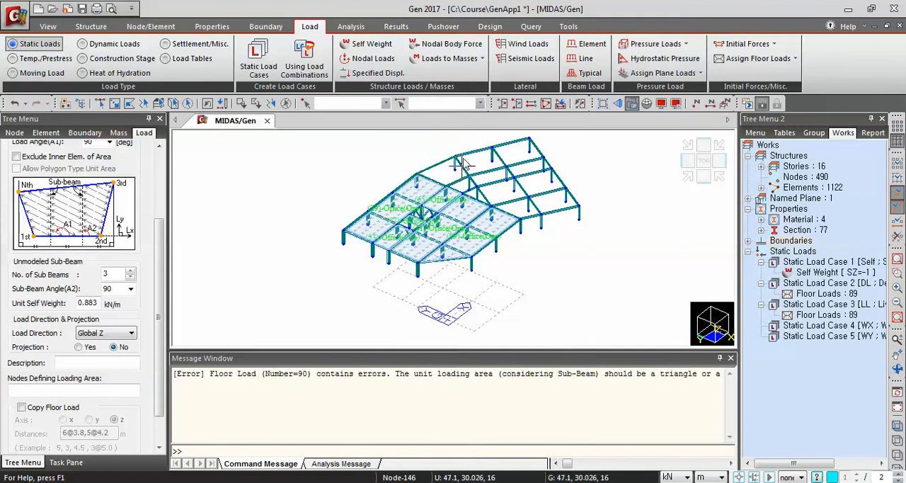
Assign the Office floor load to the rear bay joining the two wings, picking nodes 148, 137, 133 and 146 and closing at 148
left_click(425, 177)
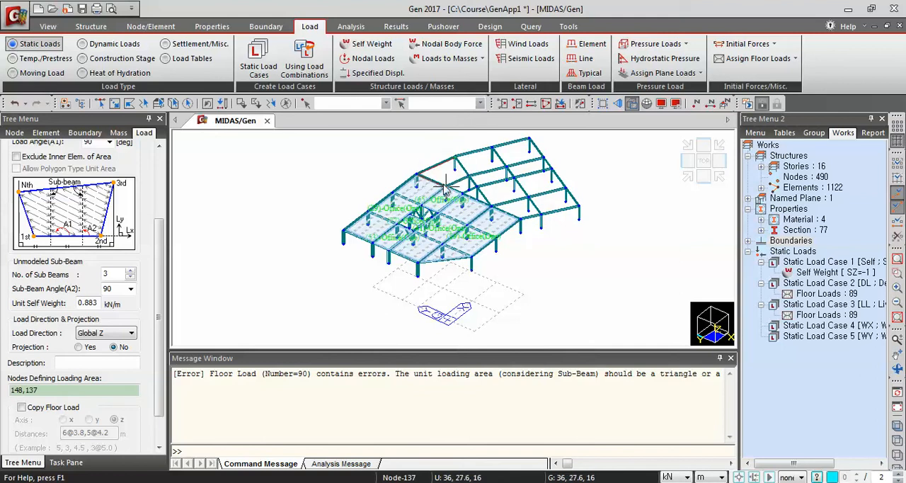
left_click(446, 187)
left_click(468, 175)
left_click(455, 156)
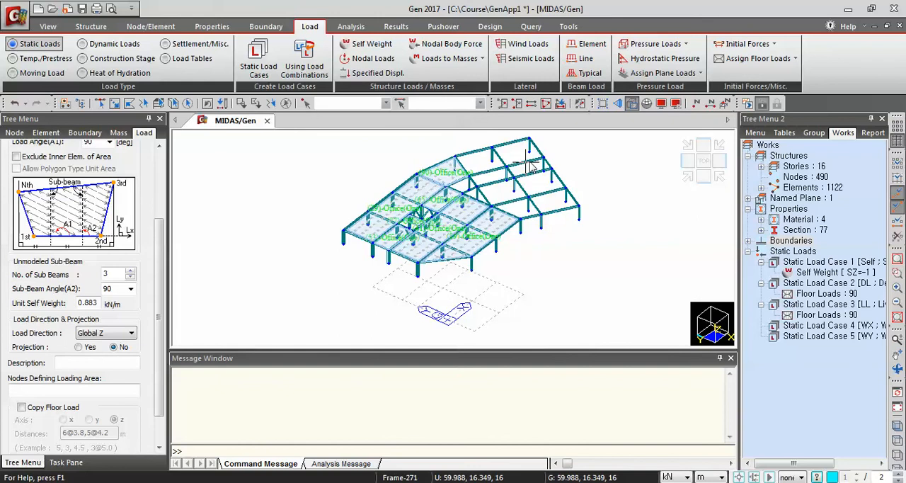
Assign the Office floor load to the angled wing's rear strip, picking nodes 147, 149, 148 and 146 and closing at 147
left_click(531, 141)
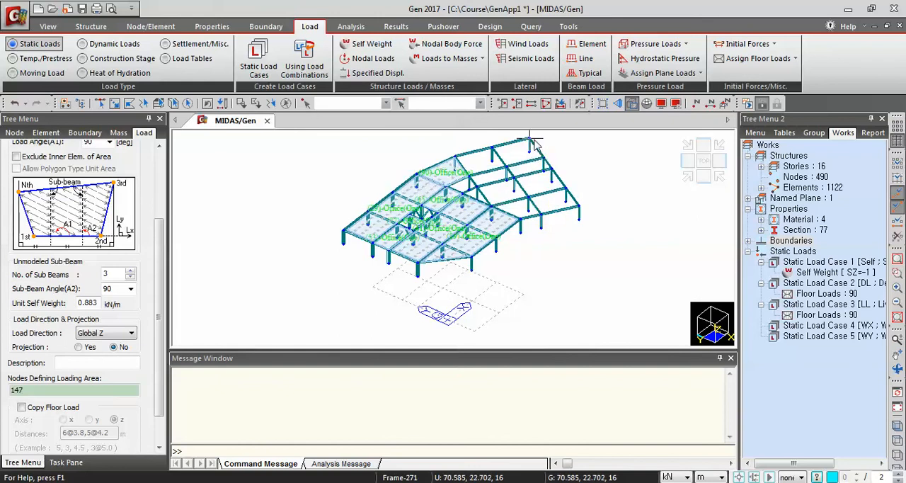
left_click(530, 139)
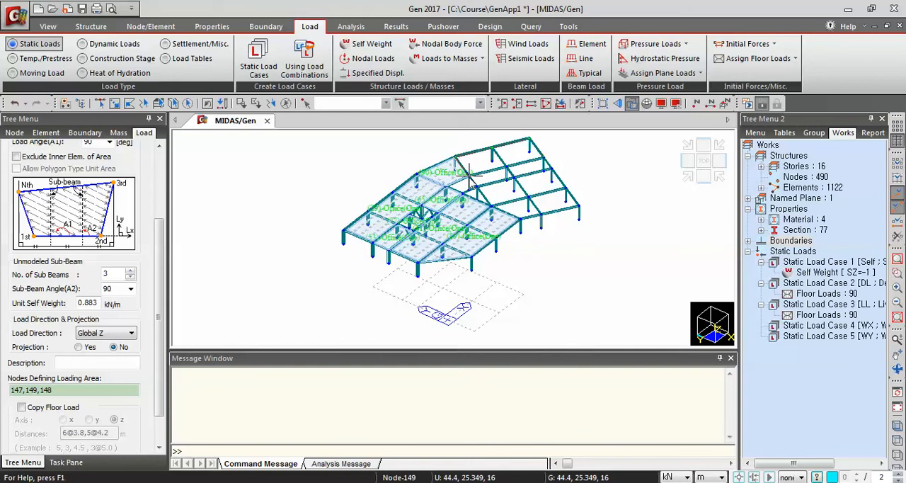
left_click(551, 166)
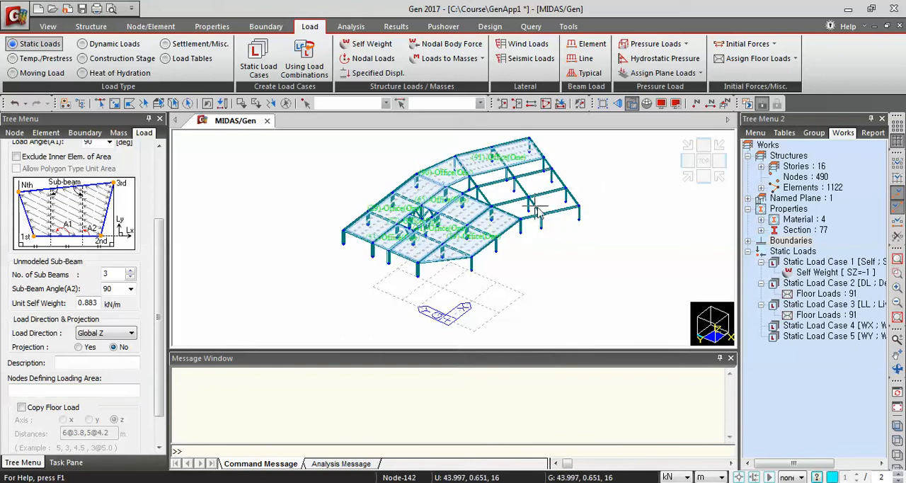
Assign the Office floor load to the angled wing's strip in front of the corridor, picking nodes 143, 145, 144 and 125 and closing at 143
left_click(567, 188)
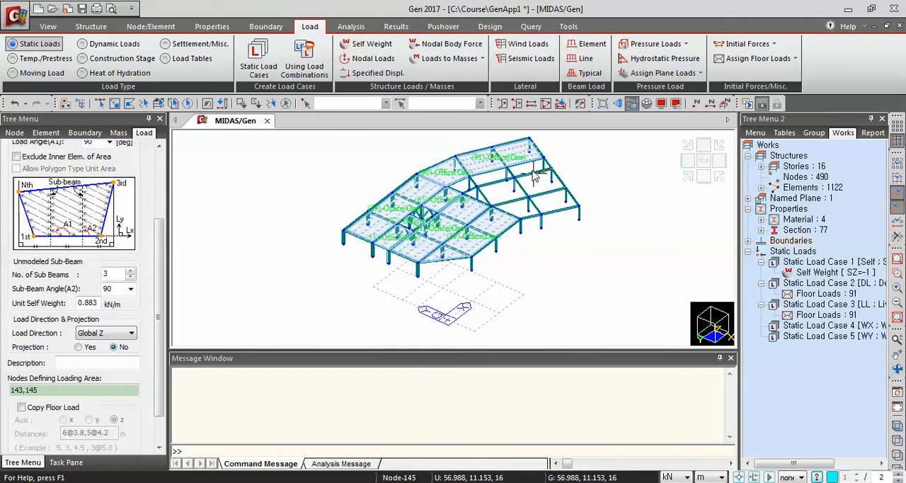
left_click(489, 186)
left_click(493, 210)
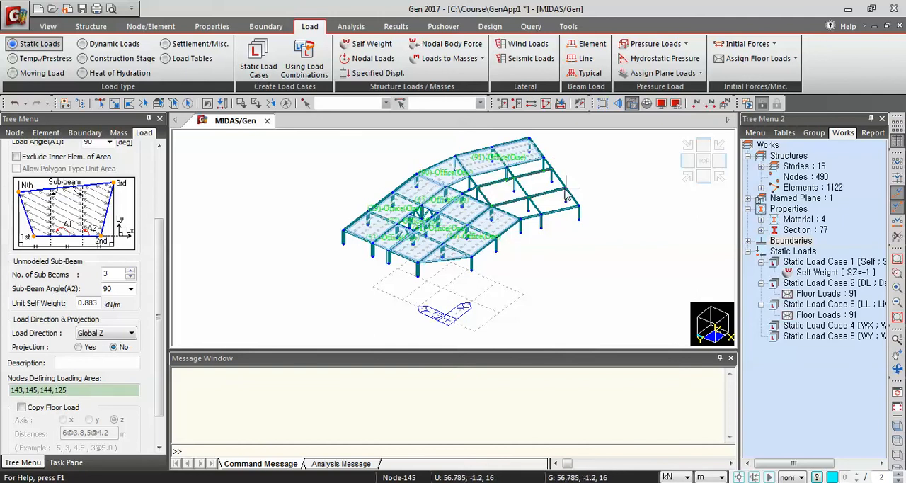
left_click(567, 188)
Assign the Office floor load to the triangular bay between the two wings, picking nodes 125, 144 and 129 and closing at 125
left_click(492, 206)
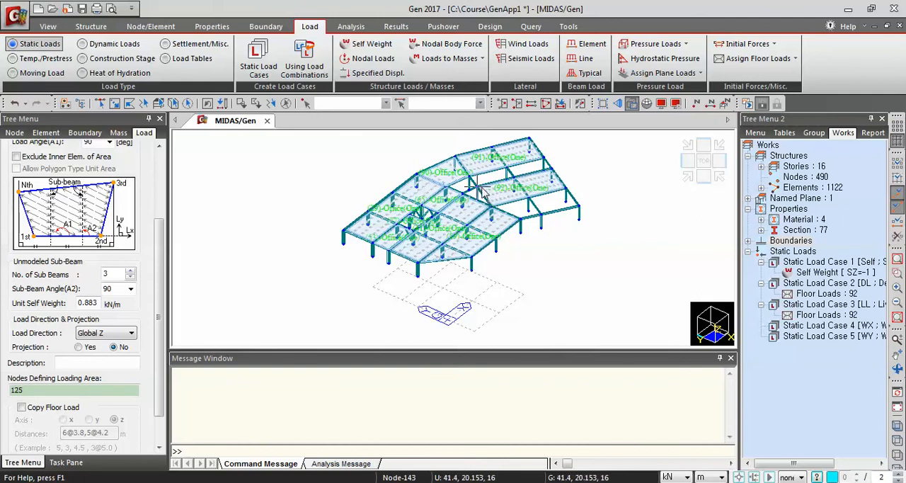
left_click(478, 188)
left_click(465, 195)
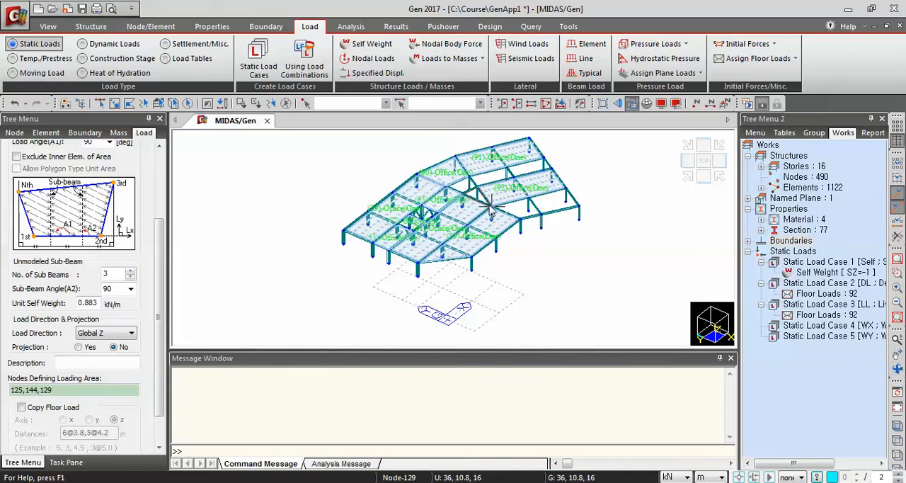
left_click(493, 206)
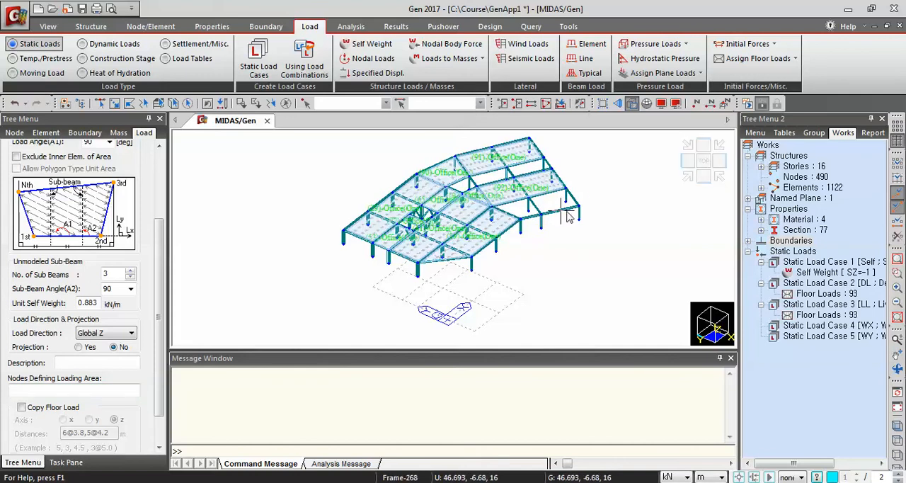
Assign the Office floor load to the angled wing's front strip, picking nodes 142, 143, 125 and 121 and closing at 142
left_click(568, 190)
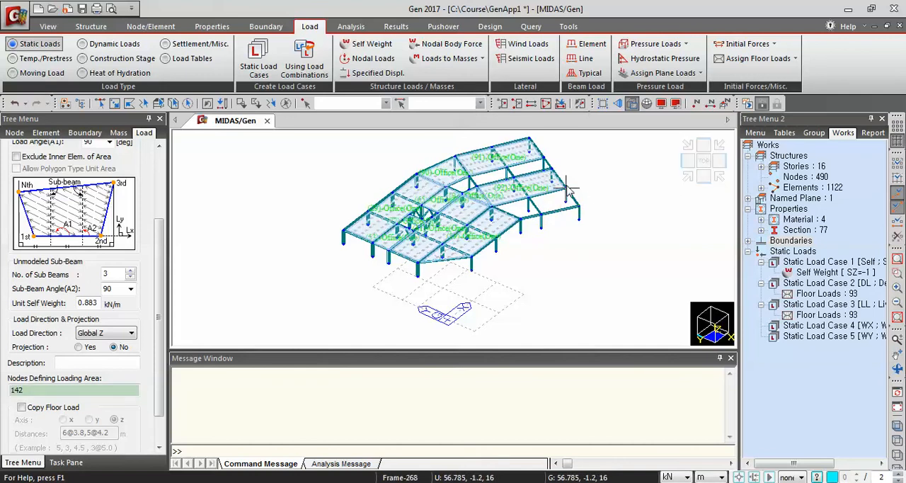
left_click(529, 198)
left_click(493, 207)
left_click(520, 219)
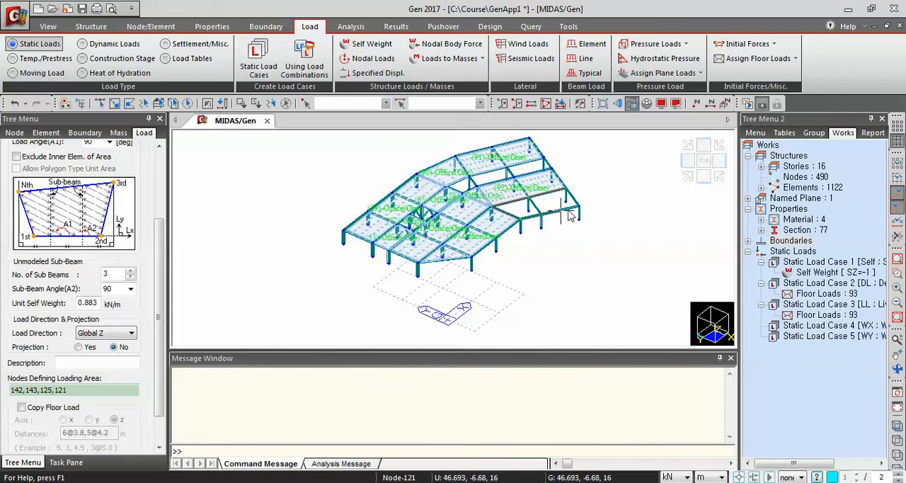
left_click(579, 208)
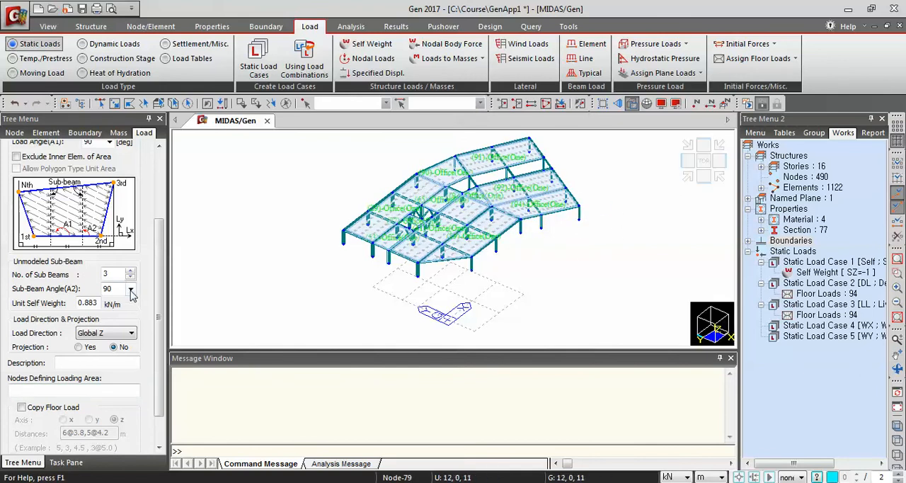
Set the floor load angle A1 to 0 degrees and the number of unmodeled sub-beams to 1
left_click_drag(159, 275, 162, 263)
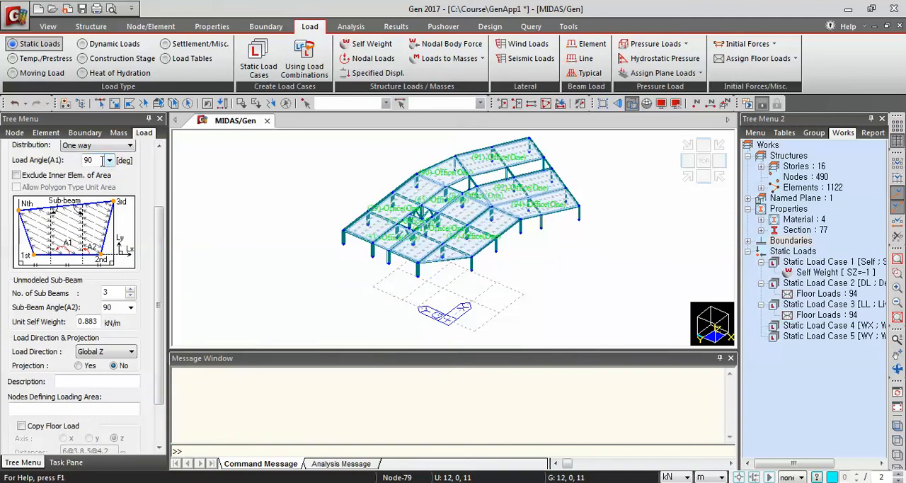
left_click_drag(102, 160, 69, 156)
type("0")
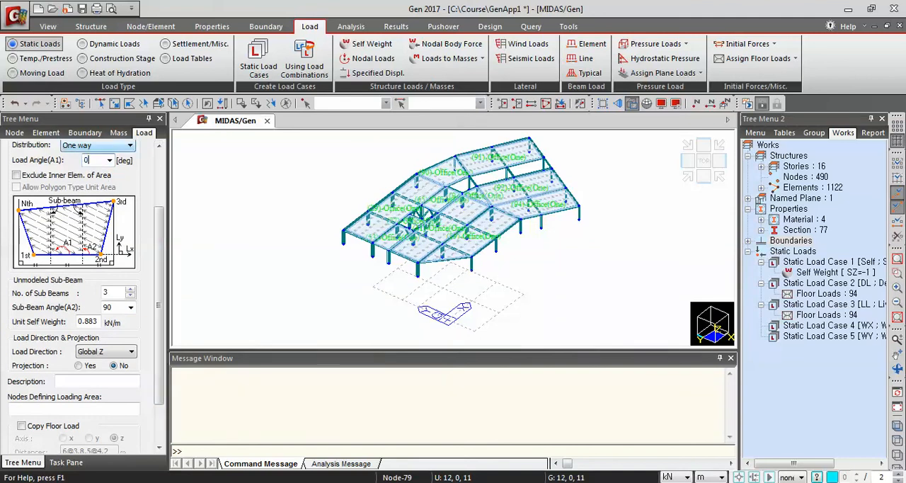
double_click(118, 290)
left_click(36, 407)
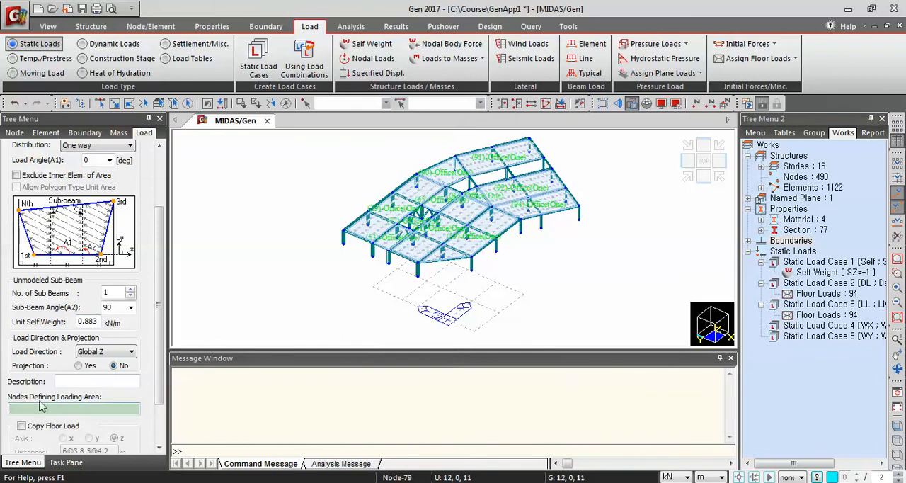
Assign the Office floor load to the angled wing's corridor strip, picking nodes 145, 147, 146 and 144 and closing at 145
left_click(542, 155)
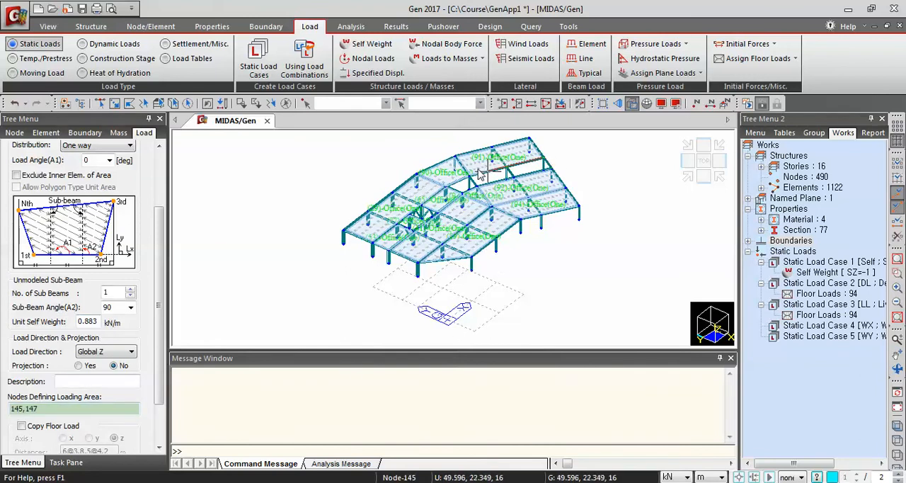
left_click(467, 174)
left_click(477, 186)
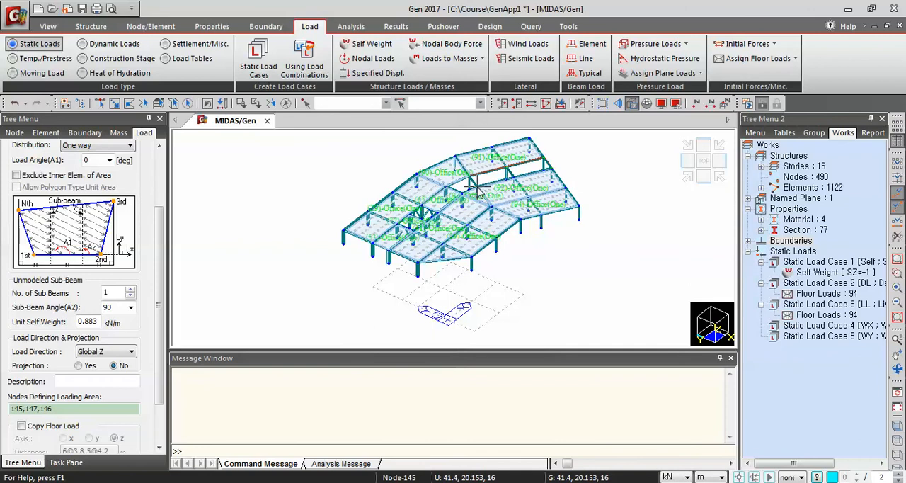
left_click(552, 168)
Assign the Office floor load to the corridor bay between the two wings, picking nodes 144, 146 and 133 and closing at 144
left_click(479, 188)
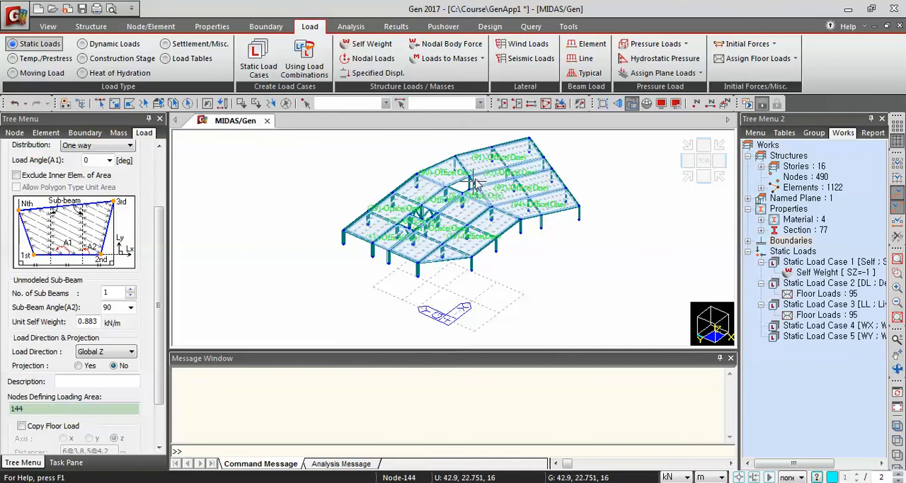
left_click(462, 176)
left_click(447, 186)
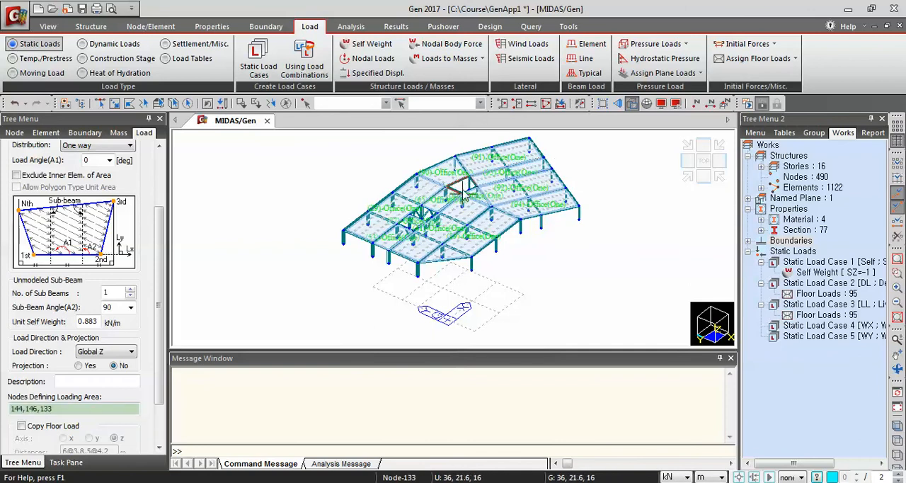
left_click(480, 187)
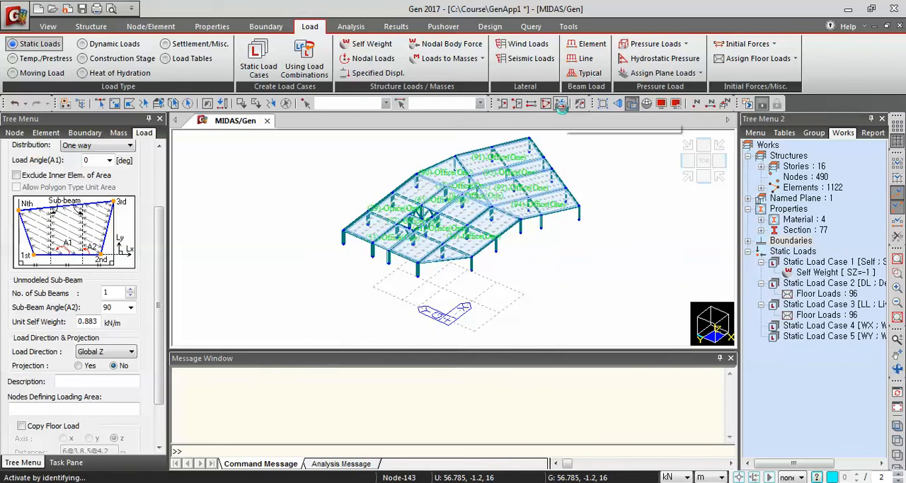
Activate only story 5F together with the members below it
left_click(560, 104)
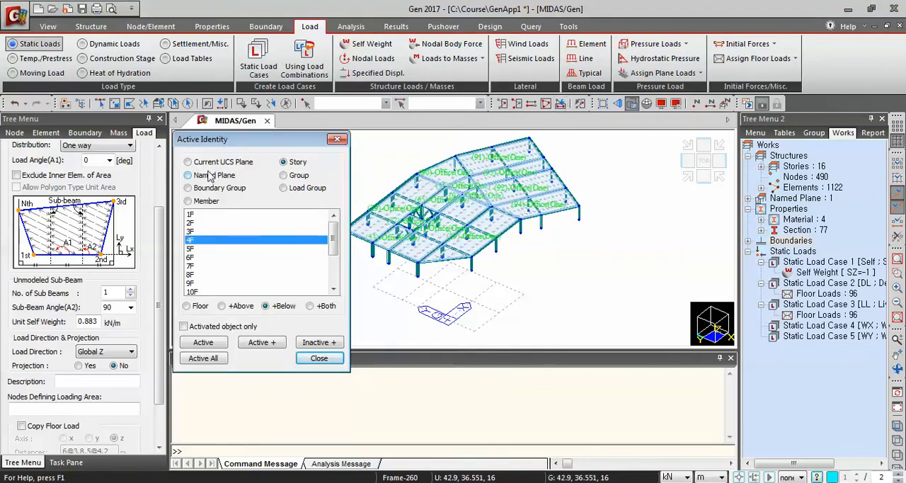
left_click(201, 248)
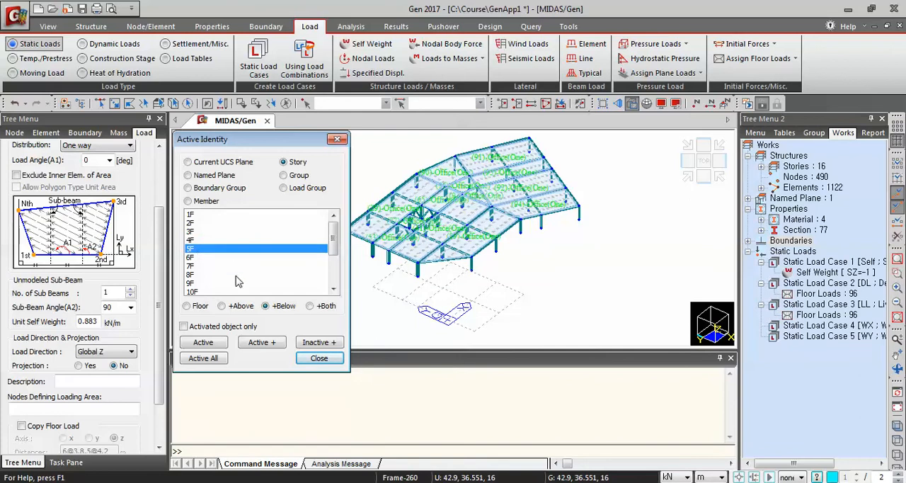
left_click(206, 343)
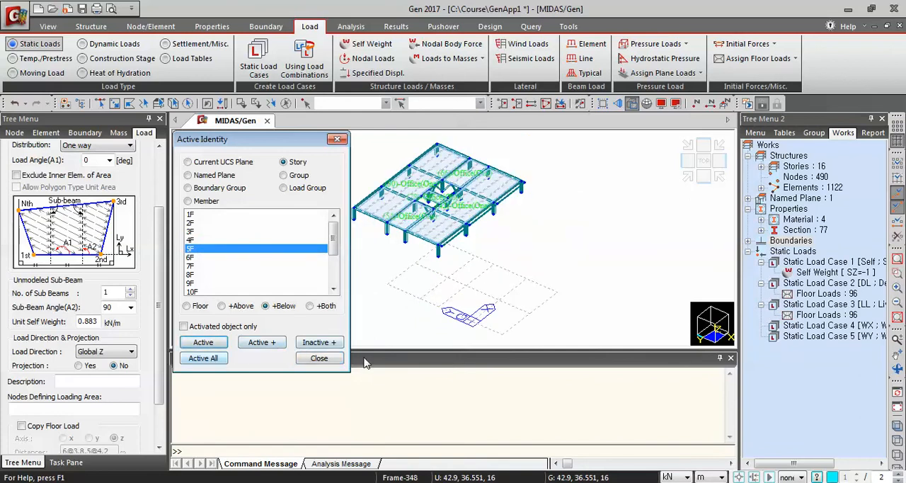
left_click(319, 359)
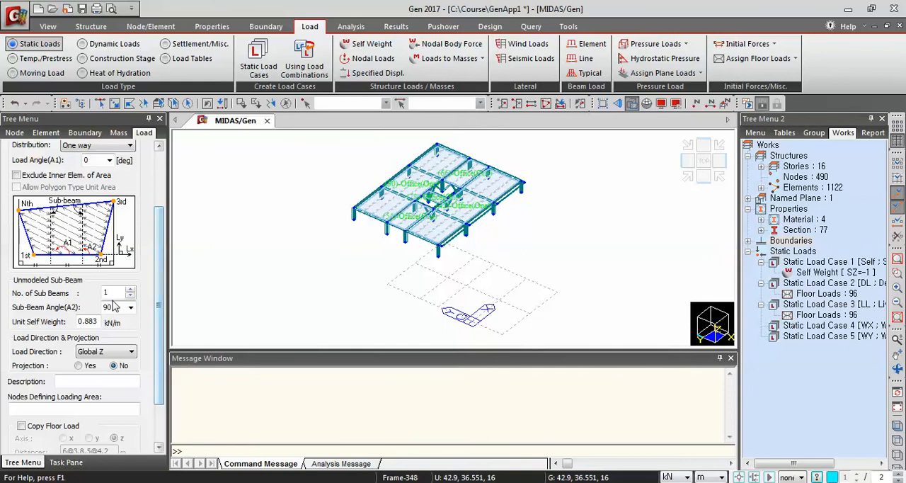
Set the unmodeled sub-beams to a count of 0, an angle of 0 and a unit self weight of 0 kN/m
double_click(112, 292)
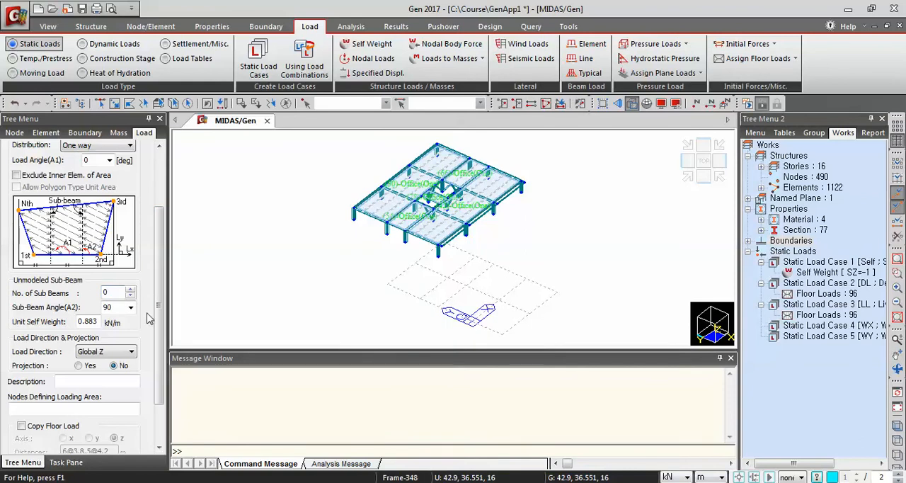
key("Tab")
double_click(97, 322)
type("0")
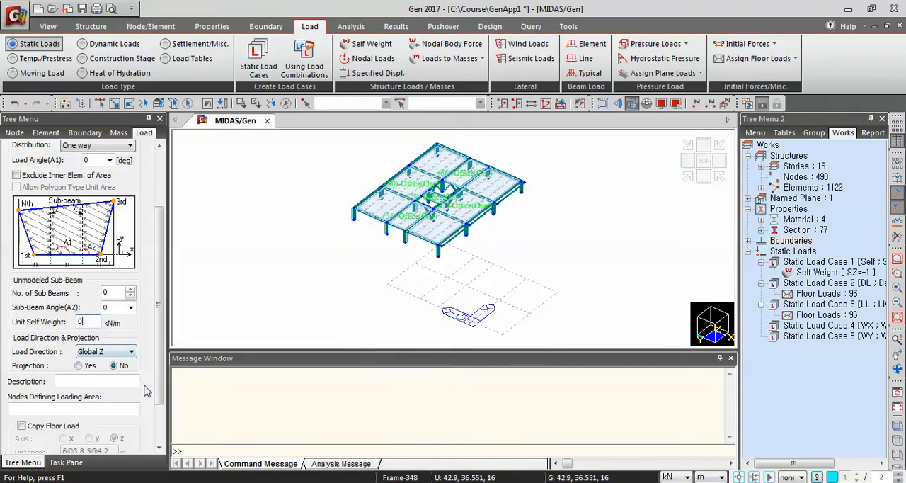
scroll(157, 340, "down", 2)
left_click(60, 361)
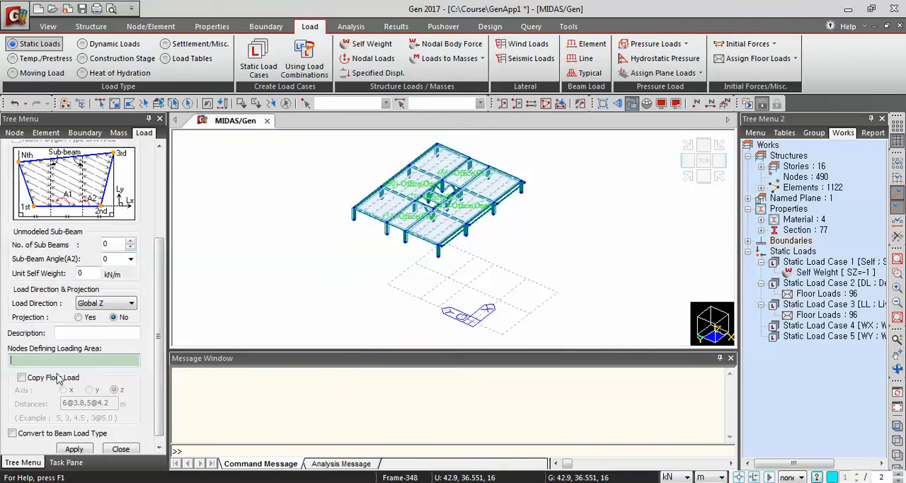
left_click(22, 378)
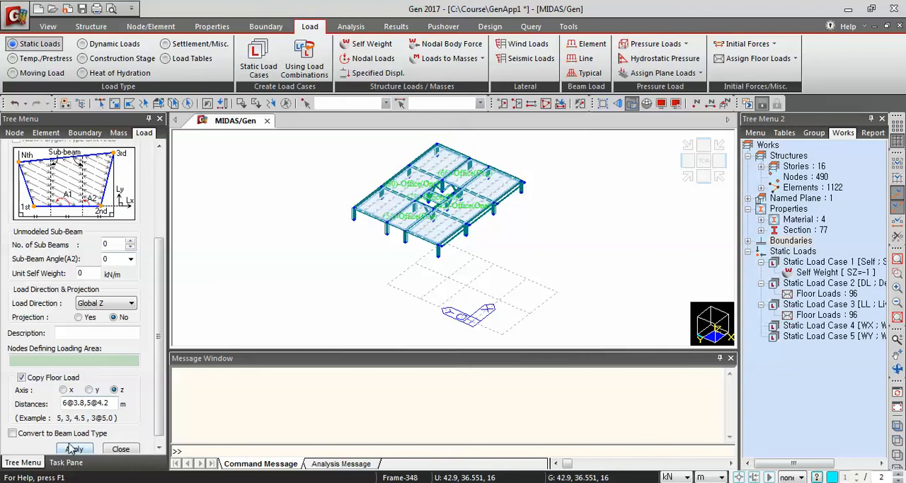
key("BackSpace")
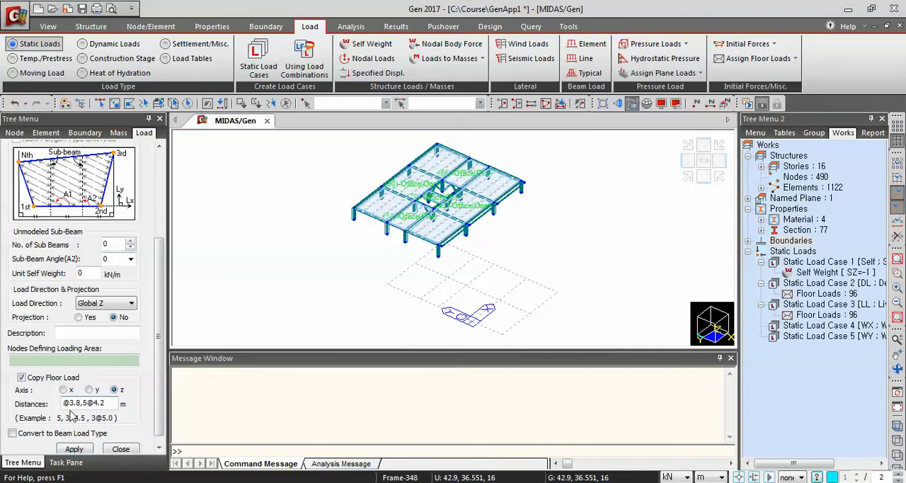
type("5")
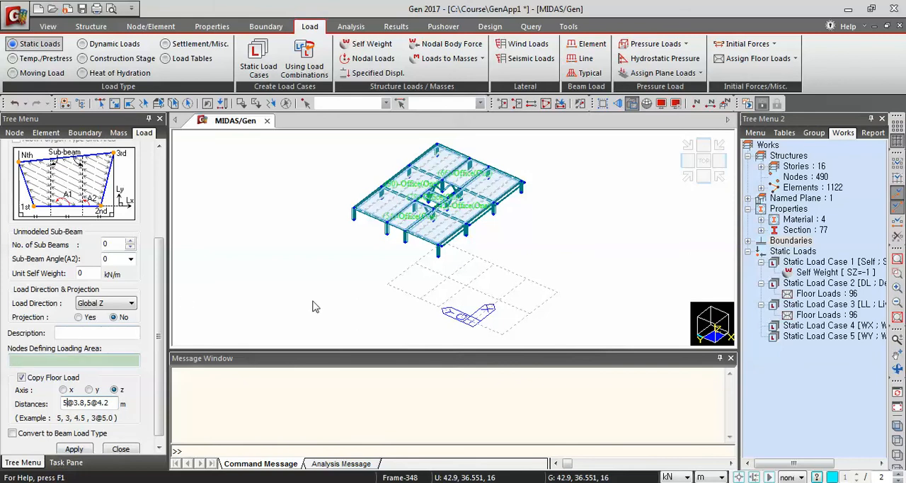
Assign the Office floor load to the narrow cantilevered edge strip of story 5F by picking its corner nodes, with copies to the stories above
scroll(501, 232, "up", 2)
scroll(501, 237, "up", 2)
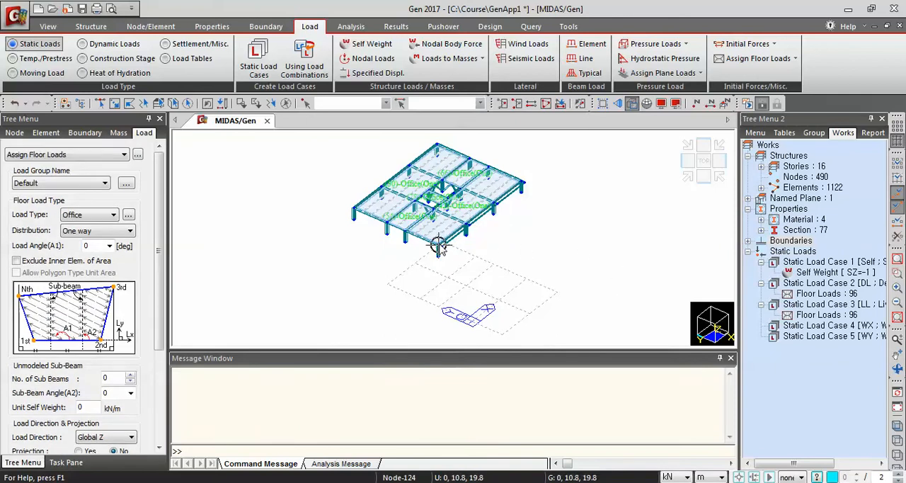
scroll(439, 244, "up", 6)
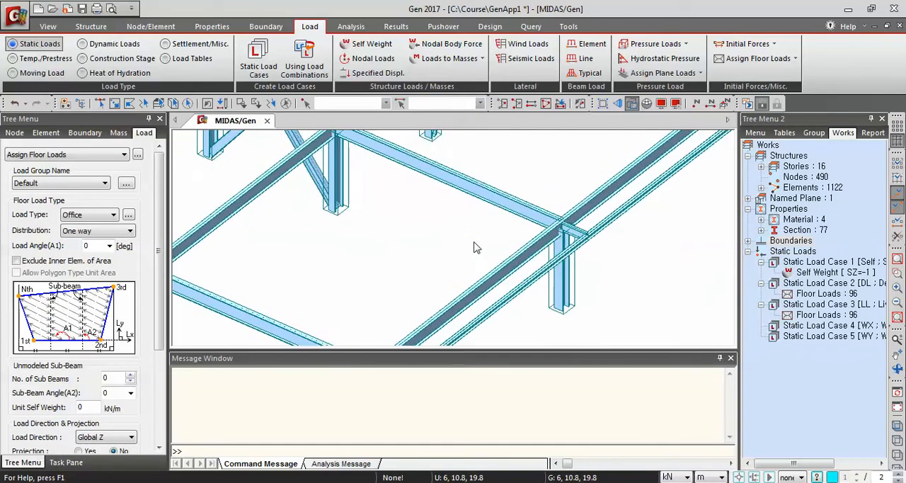
scroll(476, 248, "down", 1)
mouse_move(476, 247)
middle_mouse_down("ctrl")
mouse_move(413, 318)
mouse_move(402, 316)
mouse_move(436, 286)
mouse_move(364, 220)
middle_mouse_up("ctrl")
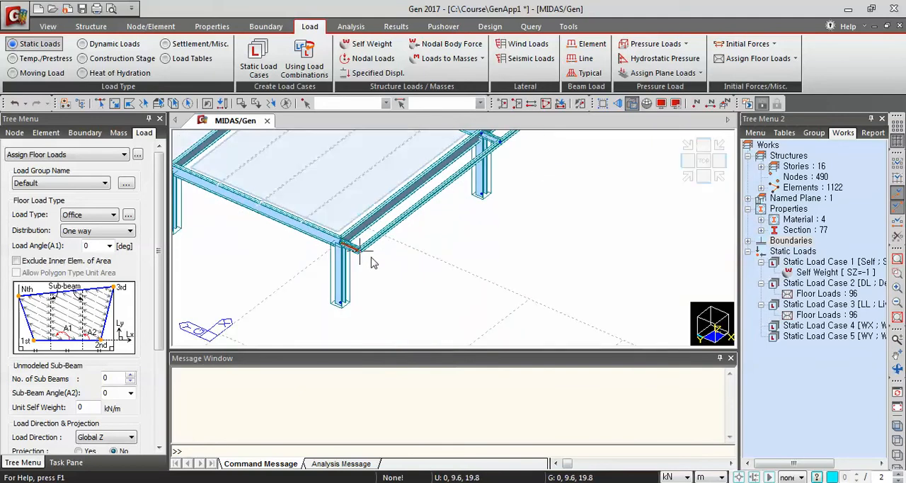
left_click(360, 250)
middle_click_drag(510, 194, 262, 414)
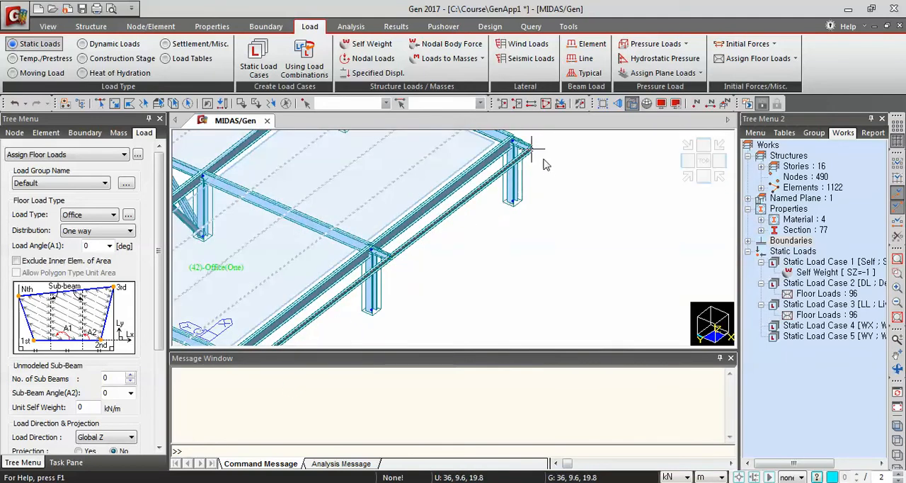
left_click(530, 149)
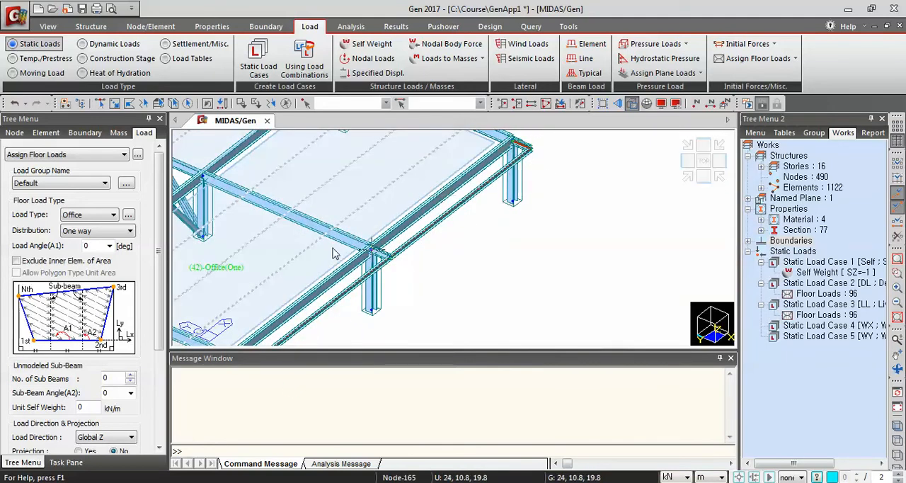
middle_click_drag(513, 138, 450, 276)
left_click(430, 279)
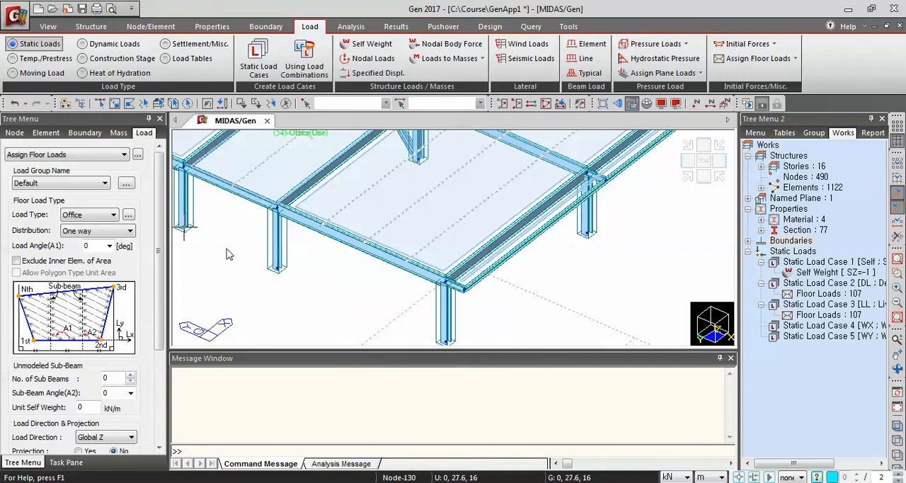
Activate only the Roof story together with the members below it
left_click(559, 104)
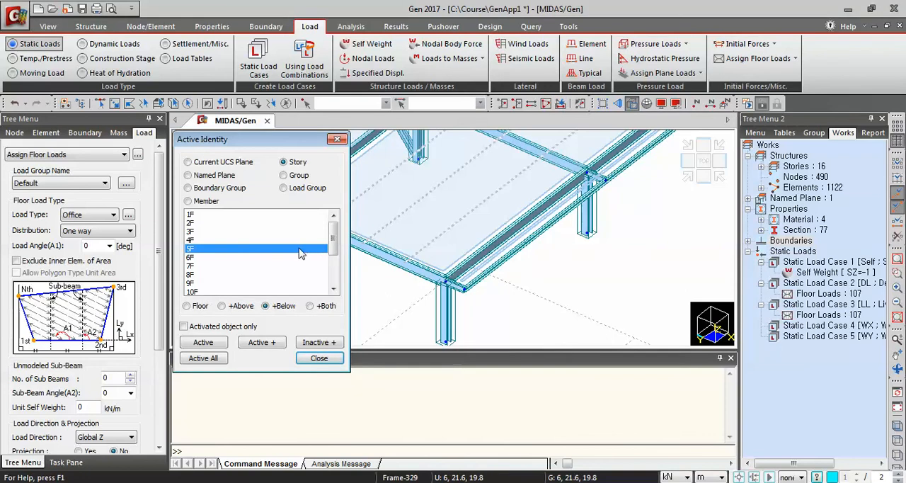
left_click_drag(338, 244, 338, 273)
left_click(199, 283)
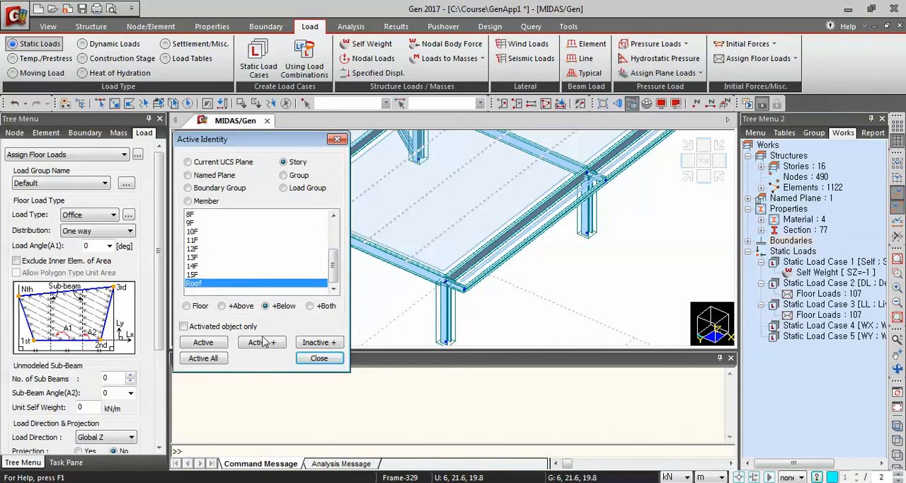
left_click(202, 359)
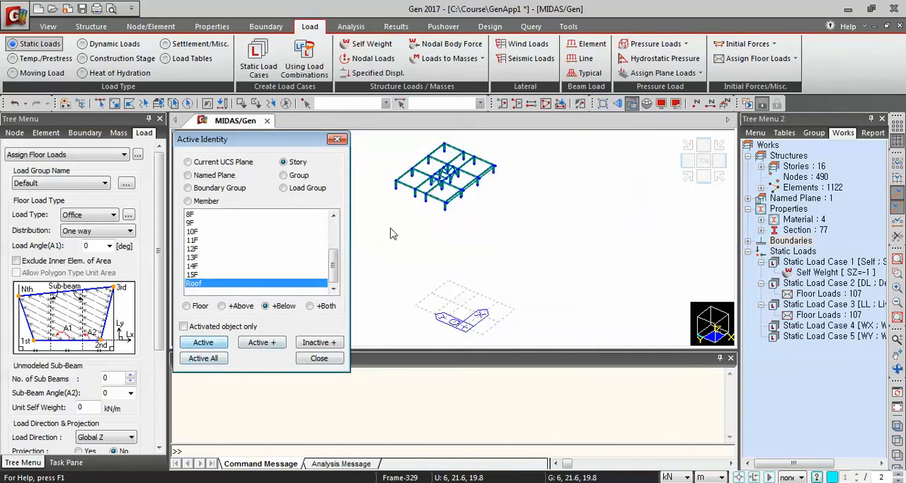
left_click(320, 359)
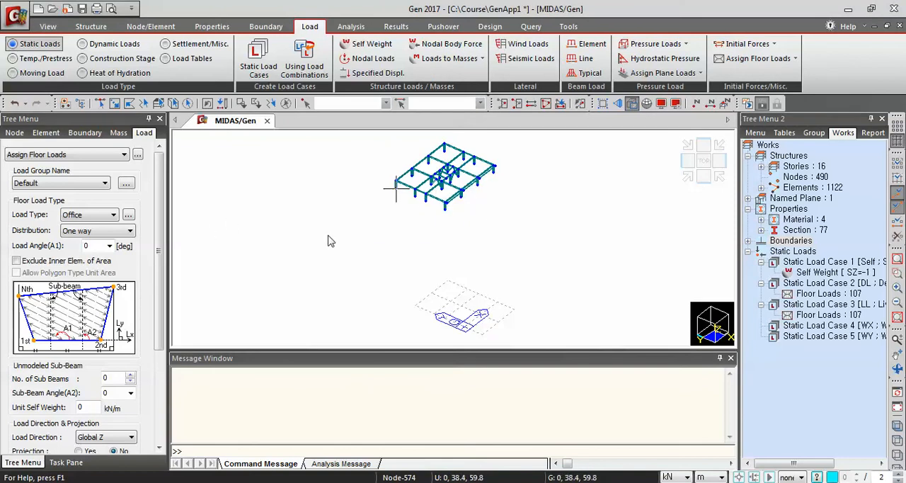
Pick nodes on the Roof story's framing to define an Office floor load area
scroll(392, 202, "up", 5)
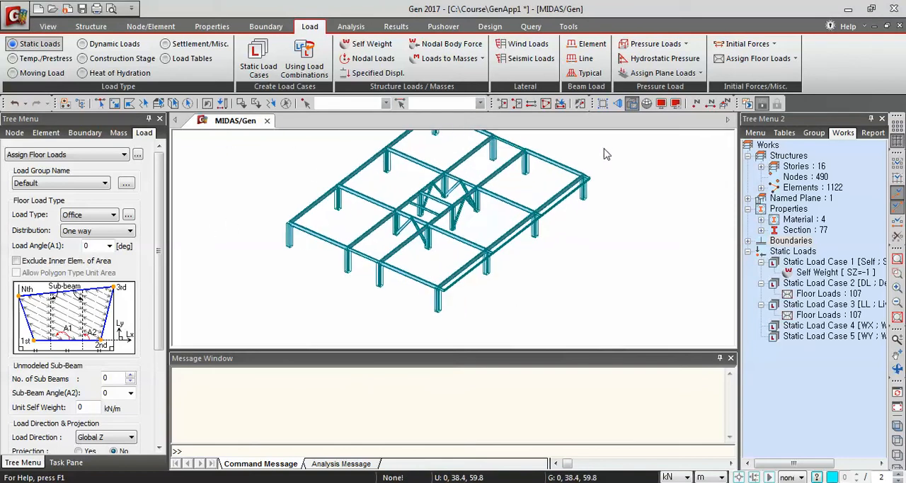
scroll(617, 147, "up", 1)
middle_click_drag(607, 220, 620, 307)
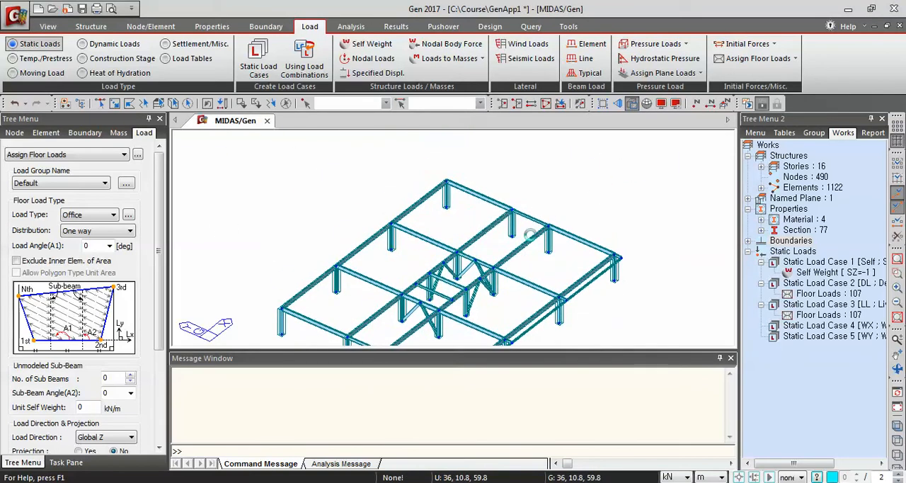
left_click(299, 186)
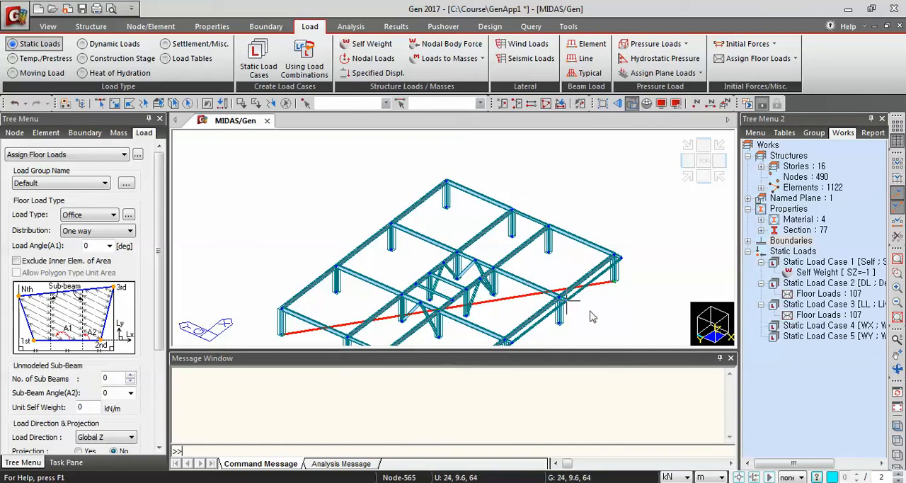
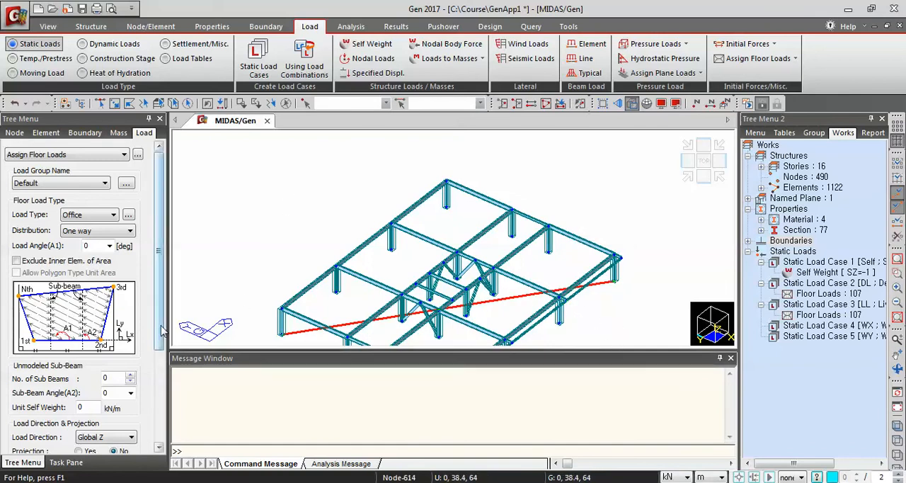
Abandon the pending Office load area and restart the floor load assignment with load type Roof and One way distribution
scroll(159, 425, "down", 5)
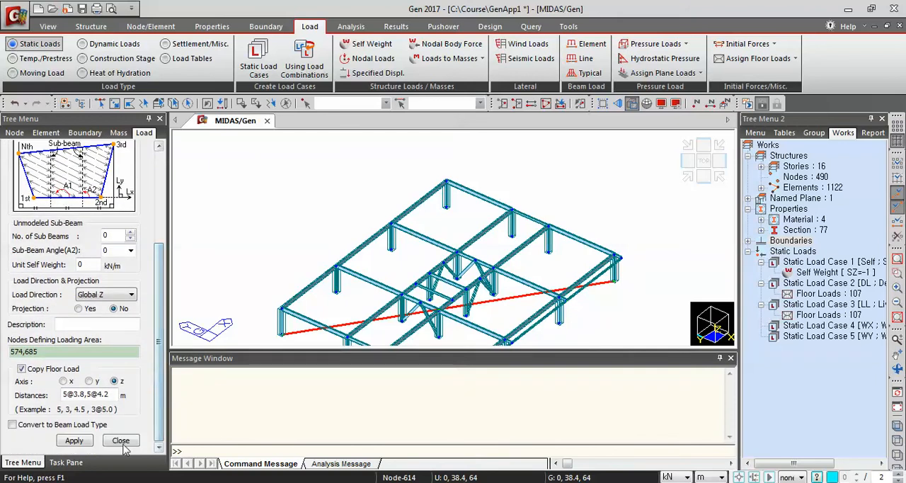
left_click(120, 440)
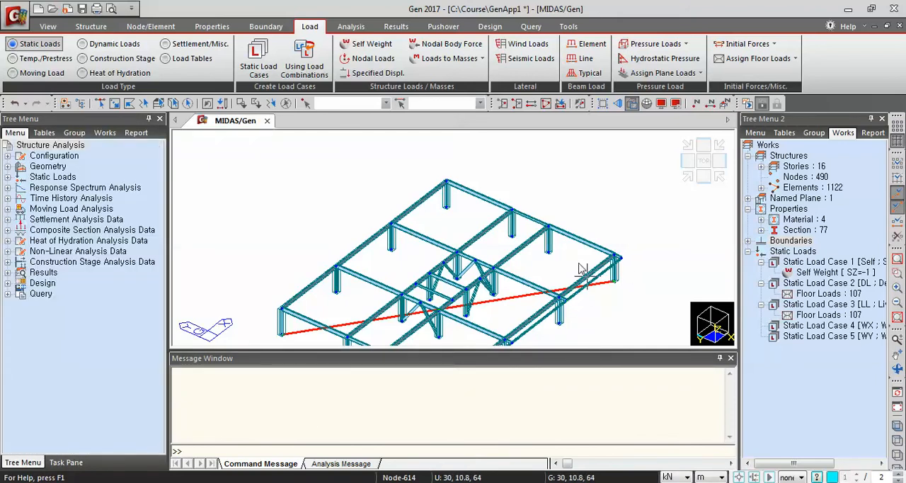
scroll(357, 319, "down", 3)
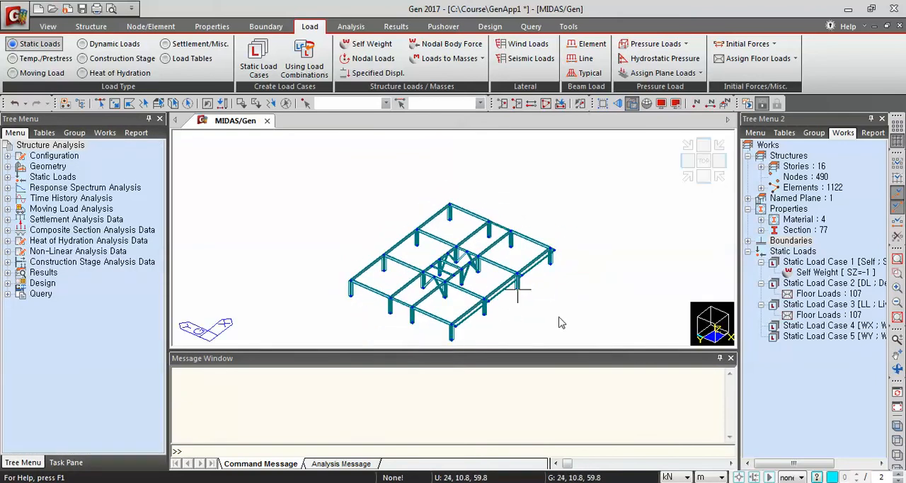
left_click(767, 66)
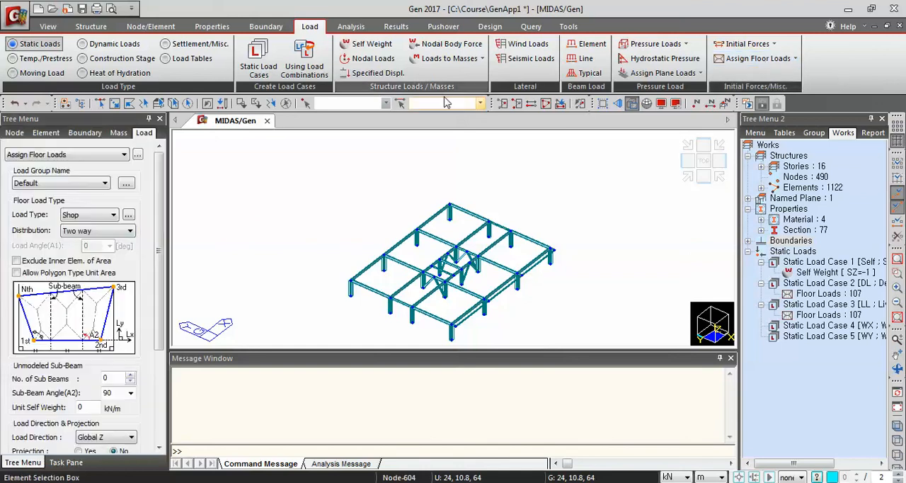
left_click(106, 214)
left_click(81, 244)
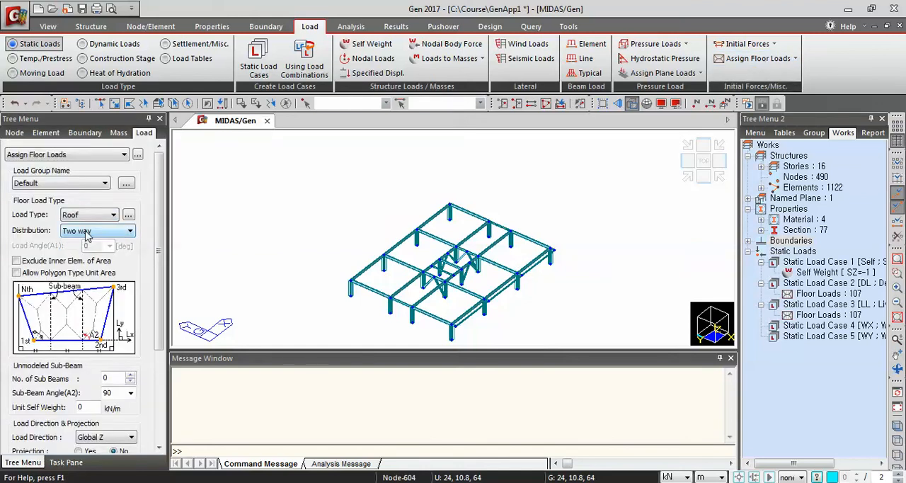
left_click(86, 236)
left_click(84, 250)
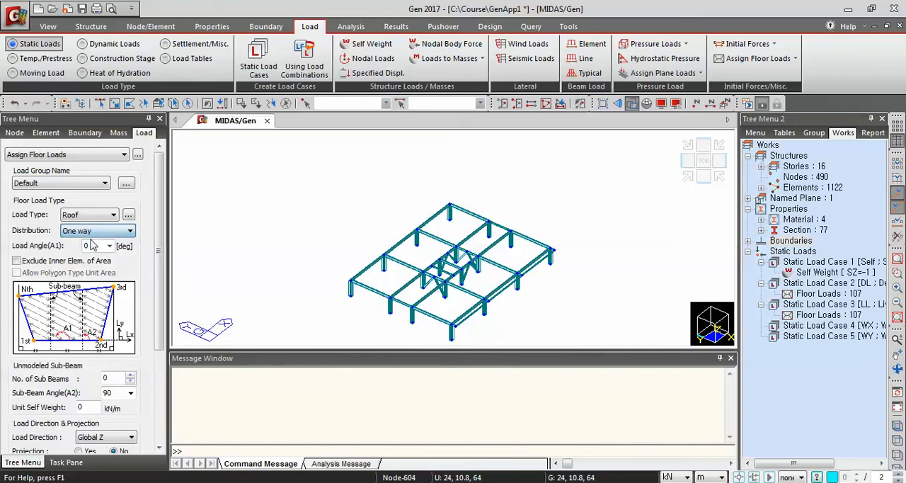
Set the Roof floor load's load angle A1 to 90, with 3 unmodeled sub-beams of 0.883 kN/m unit self weight
left_click_drag(156, 230, 160, 328)
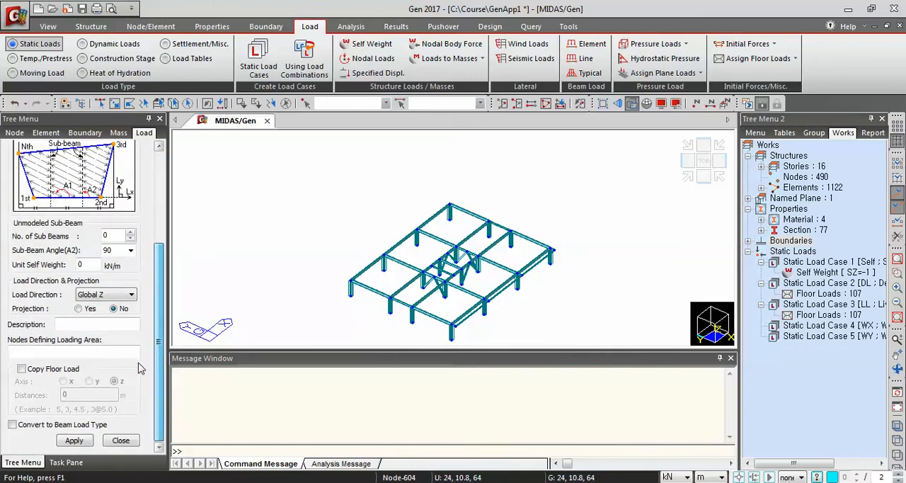
scroll(97, 398, "up", 3)
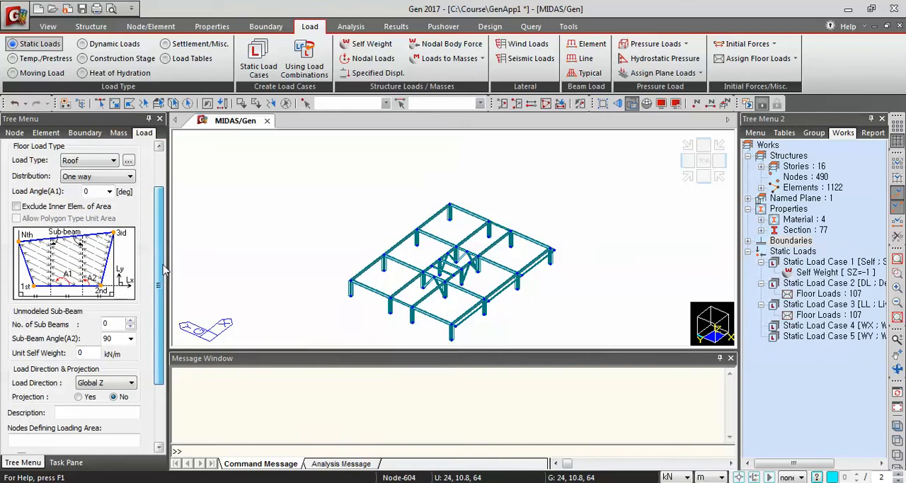
left_click_drag(96, 191, 10, 192)
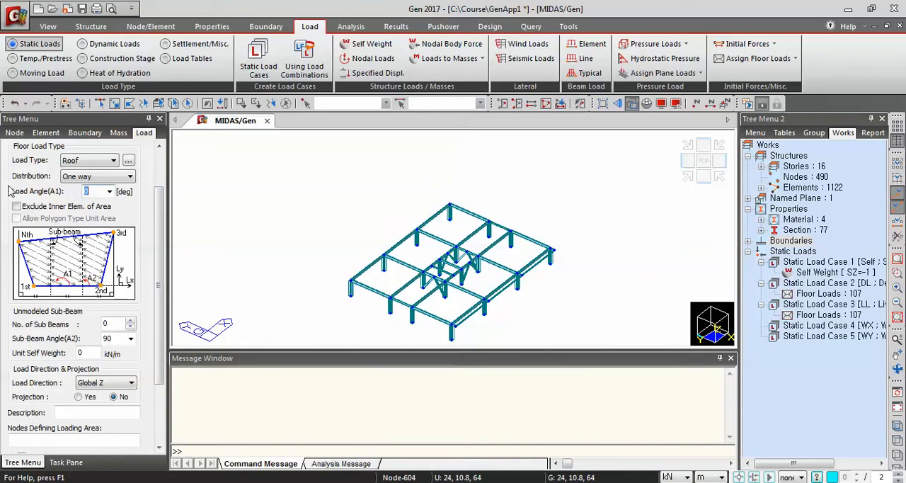
type("90")
left_click_drag(104, 323, 67, 324)
type("3")
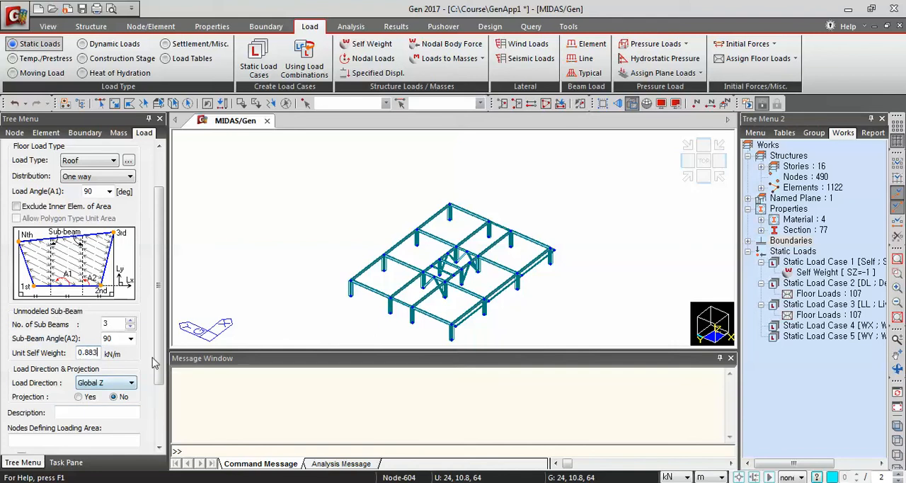
Assign the Roof floor load to the outer roof strip at maximum Y, bounded by nodes 613, 617, 614 and 610
left_click_drag(158, 365, 159, 398)
left_click(51, 389)
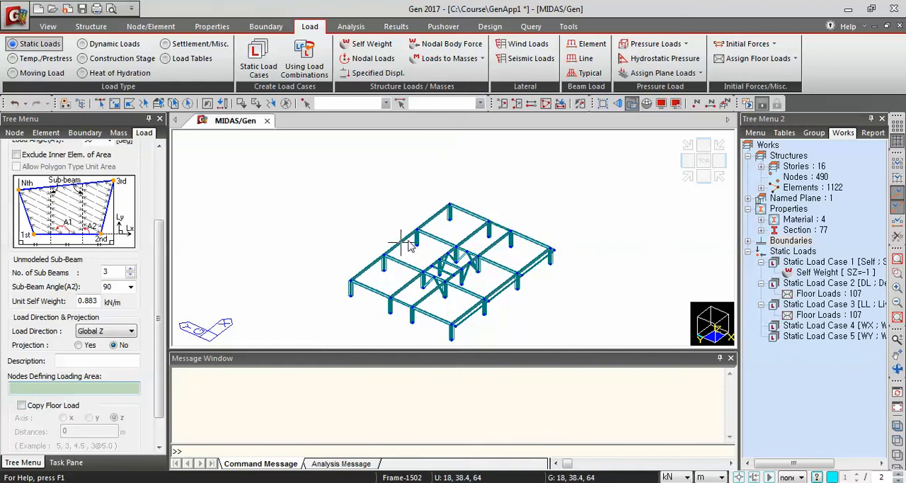
left_click(469, 211)
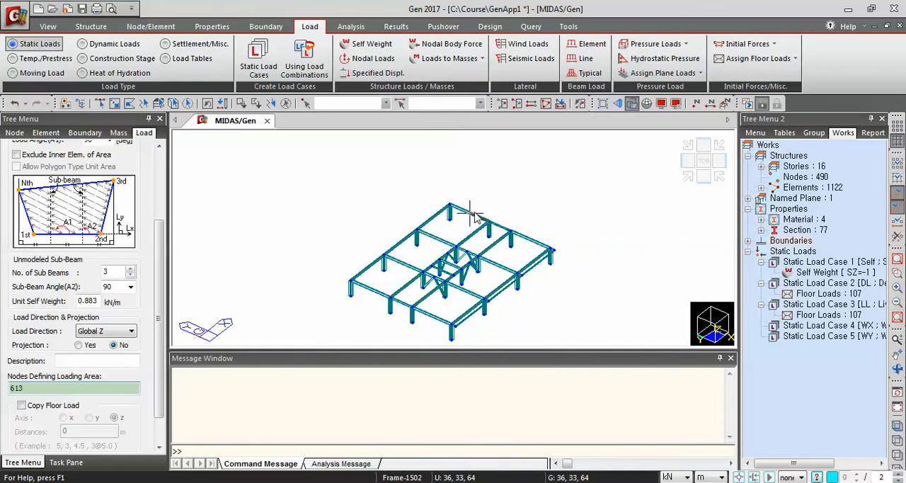
left_click(488, 224)
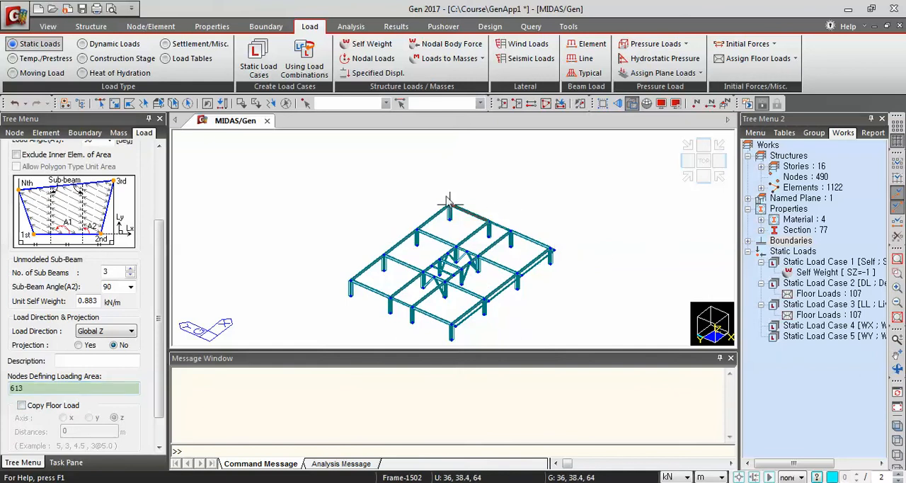
left_click(390, 298)
left_click(489, 224)
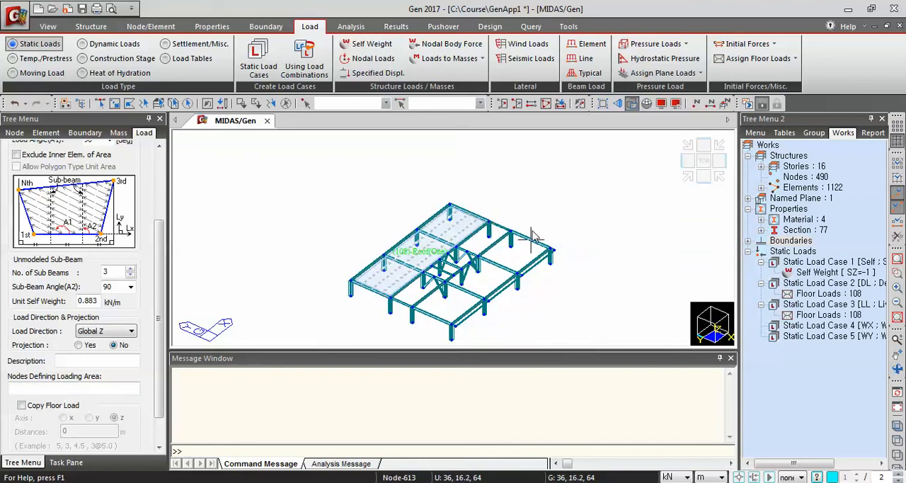
Try assigning the Roof floor load to the opposite outer strip in node order 609, 606, 602, 605, and undo that assignment
left_click(502, 242)
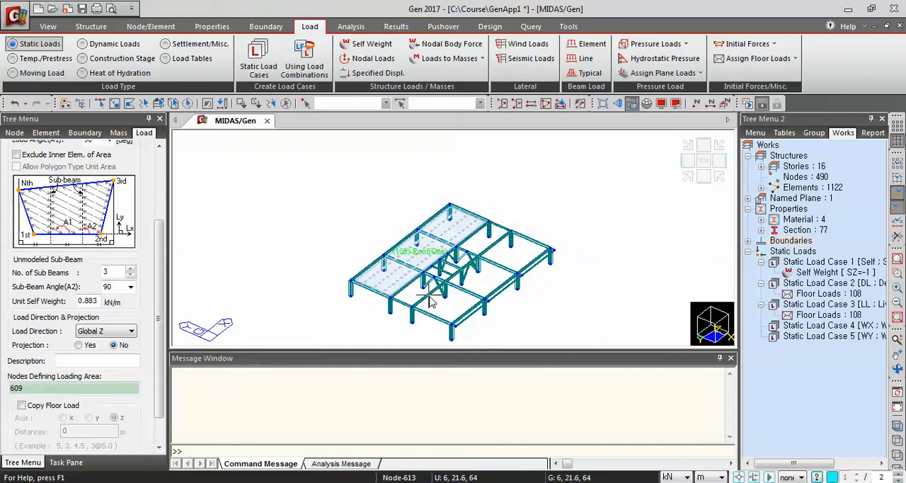
left_click(413, 311)
left_click(456, 321)
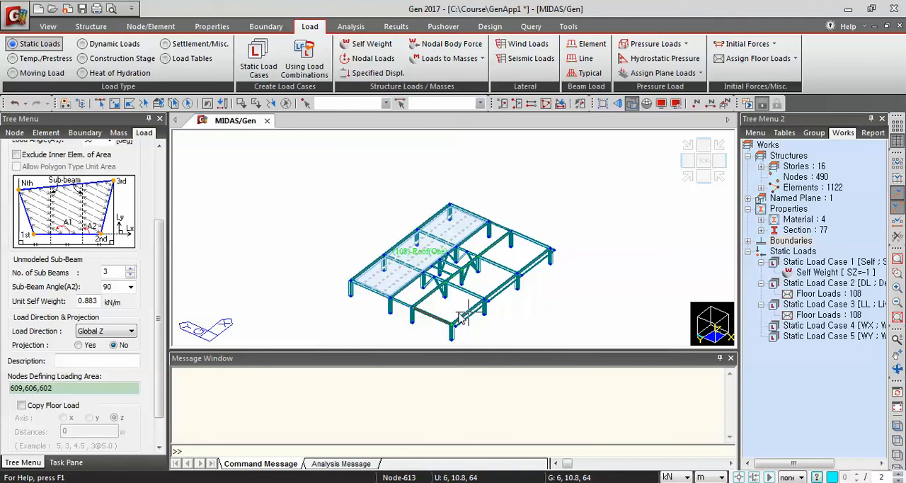
left_click(551, 249)
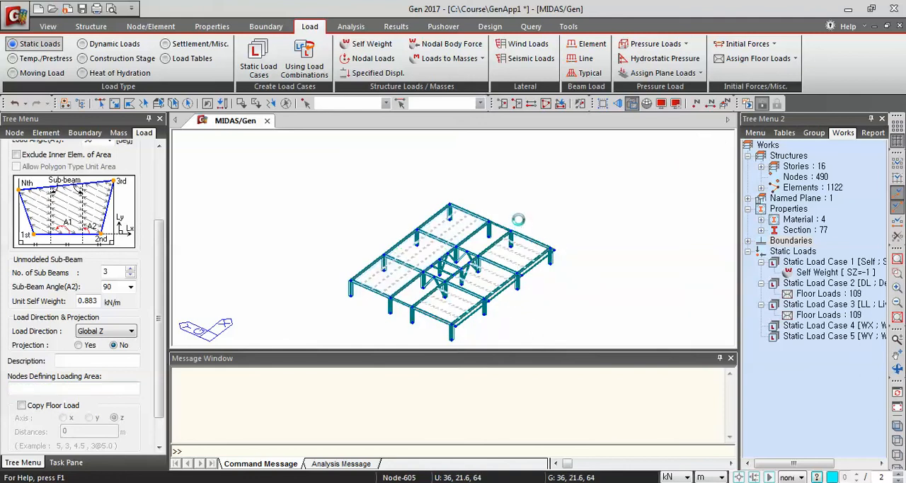
key("ctrl+z")
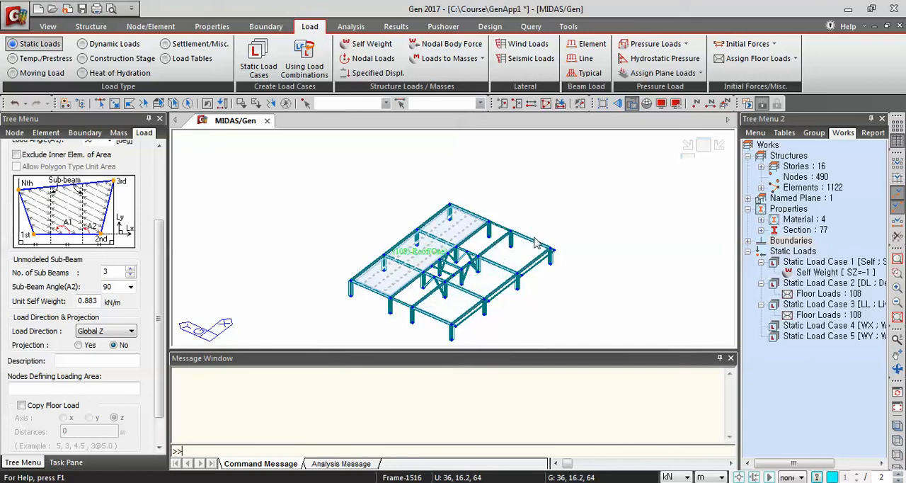
Assign the Roof floor load to the opposite outer strip, picking its corner nodes in the order 605, 609, 606, 602
left_click(553, 249)
left_click(511, 229)
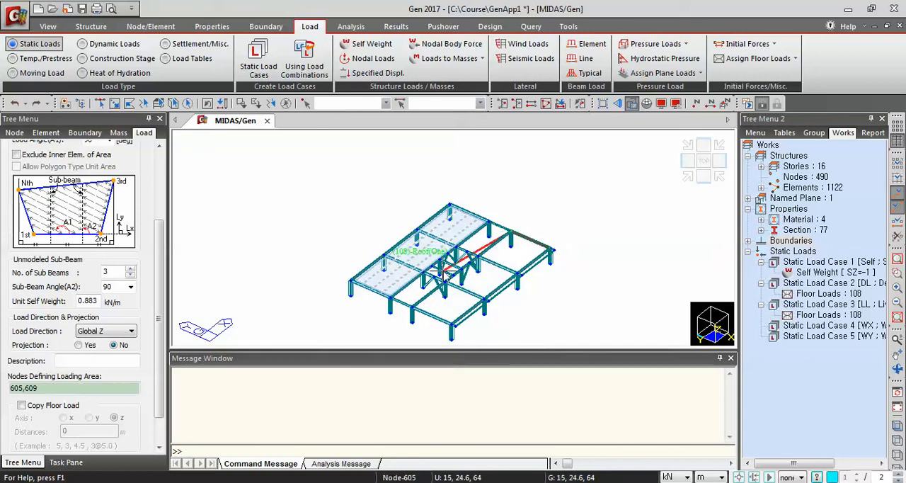
left_click(451, 325)
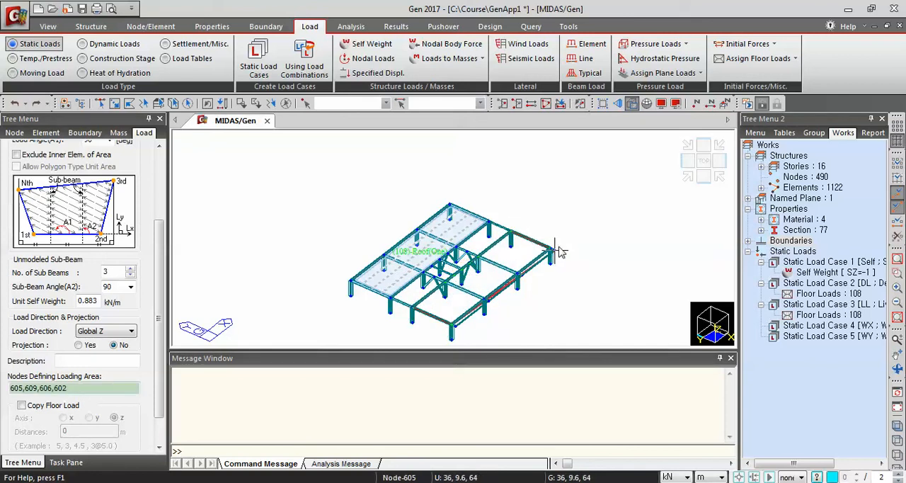
left_click(450, 206)
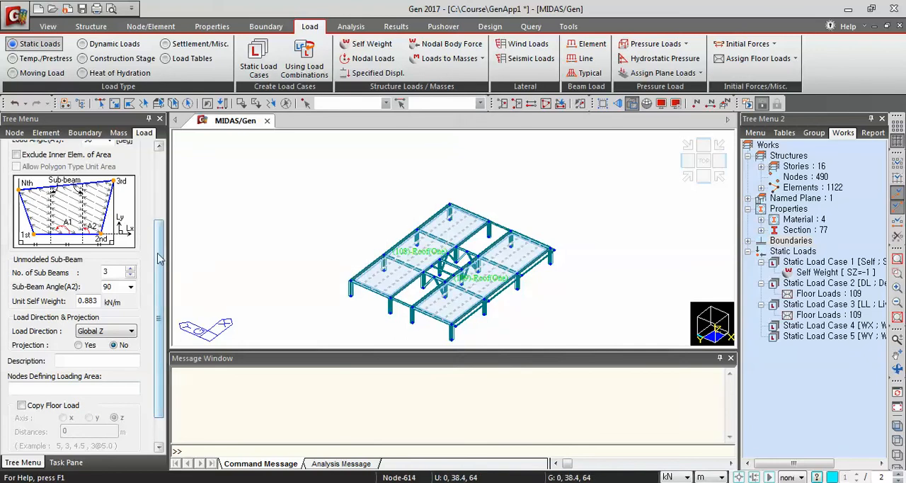
Set the load angle A1 to 0 and the number of unmodeled sub-beams to 1 for the next loading areas
scroll(161, 258, "up", 1)
left_click_drag(102, 174, 66, 177)
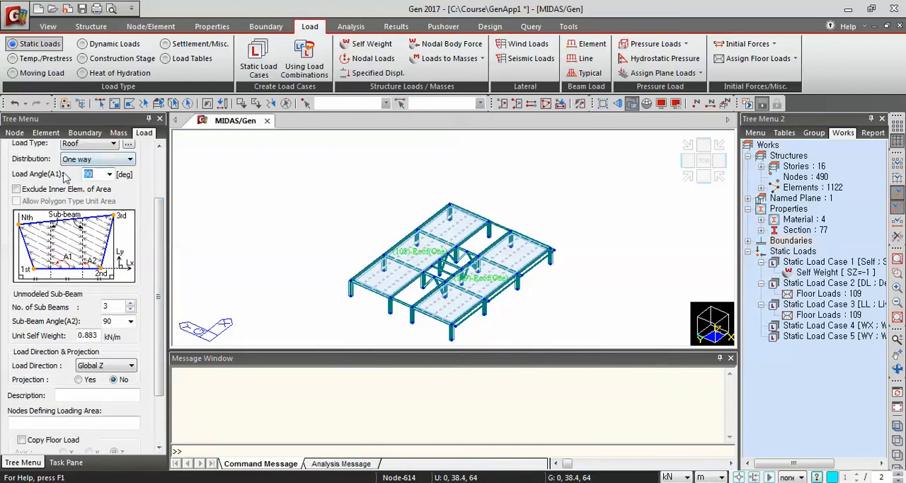
type("0")
left_click_drag(115, 304, 94, 313)
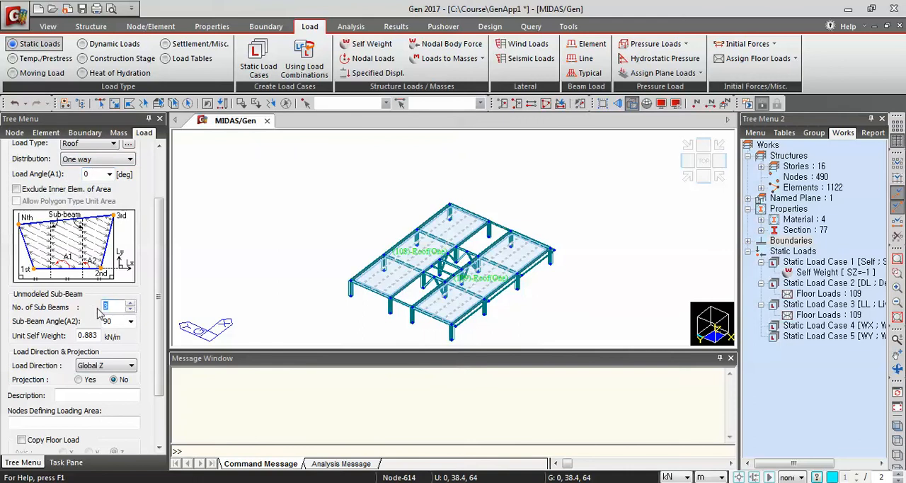
left_click(96, 336)
left_click(102, 421)
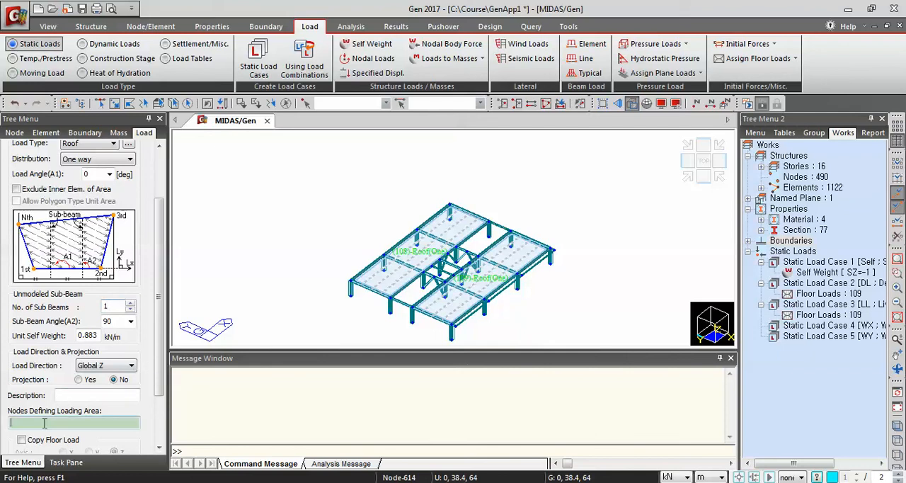
Assign the Roof floor load to the middle bay between the core and the X = 0 edge, bounded by nodes 607, 611, 610 and 606
left_click(446, 284)
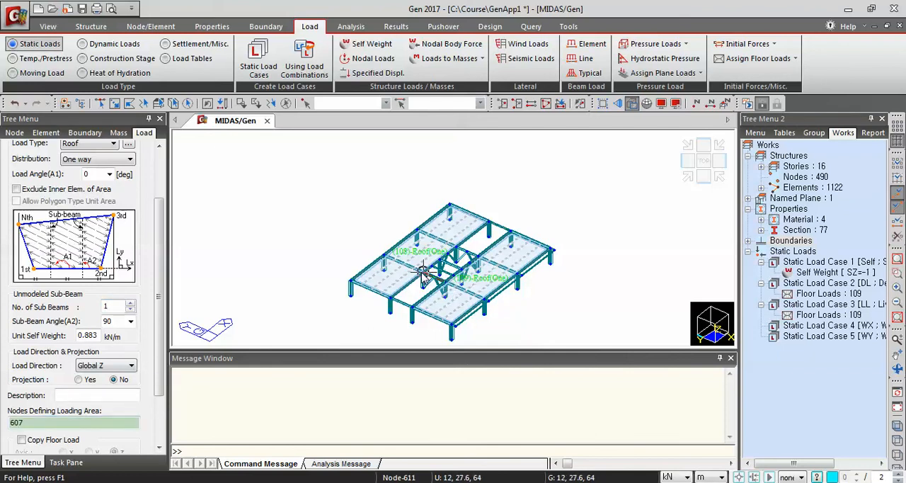
left_click(423, 271)
left_click(384, 298)
left_click(412, 311)
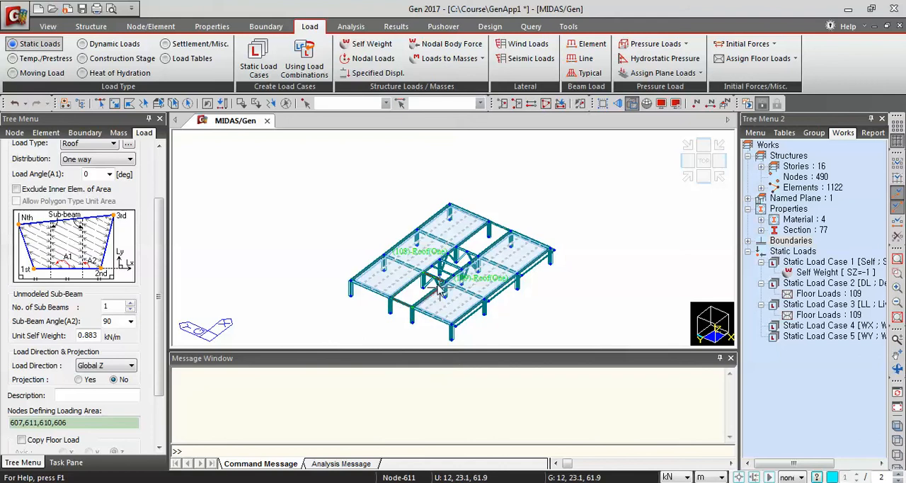
left_click(445, 284)
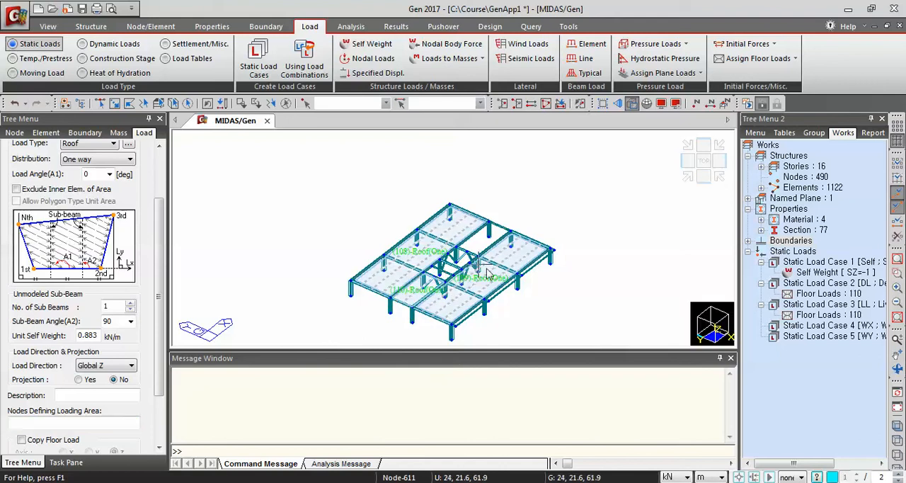
Assign the Roof floor load to the middle bay on the core's other side, using corner nodes 609, 613, 612 and 608
left_click(511, 230)
left_click(489, 222)
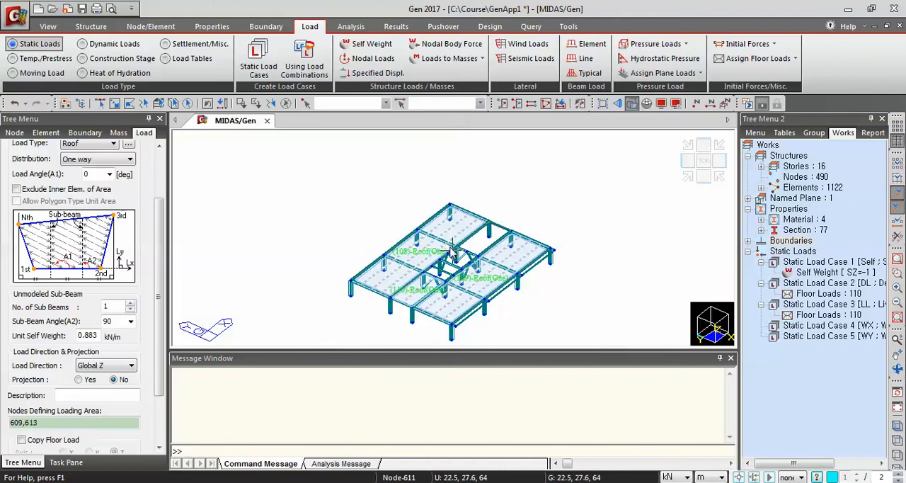
left_click(458, 243)
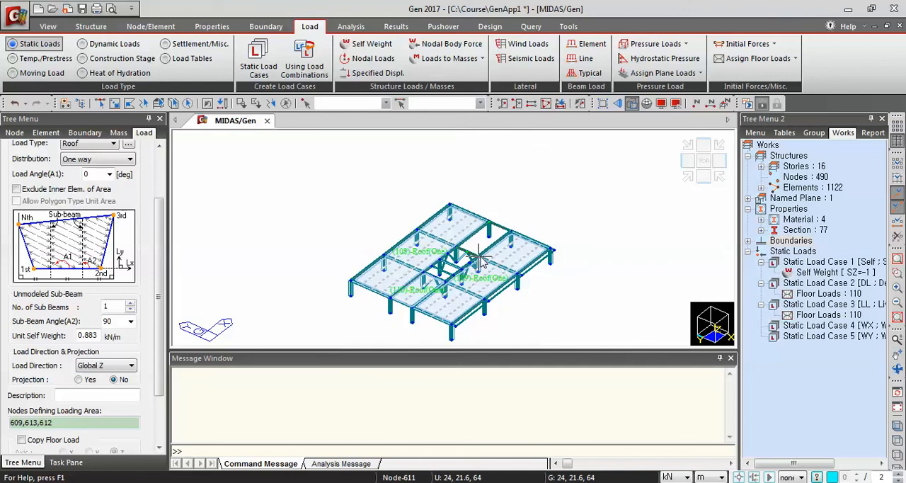
left_click(481, 251)
left_click(511, 231)
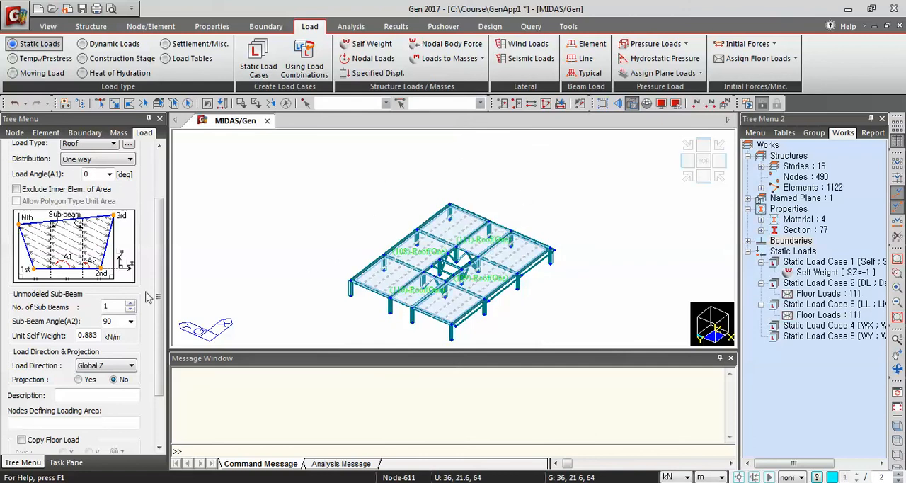
Reset the number of sub-beams, sub-beam angle and unit self weight to 0 and get ready to pick loading area nodes
left_click_drag(116, 304, 74, 336)
type("000")
scroll(141, 340, "down", 2)
left_click(44, 377)
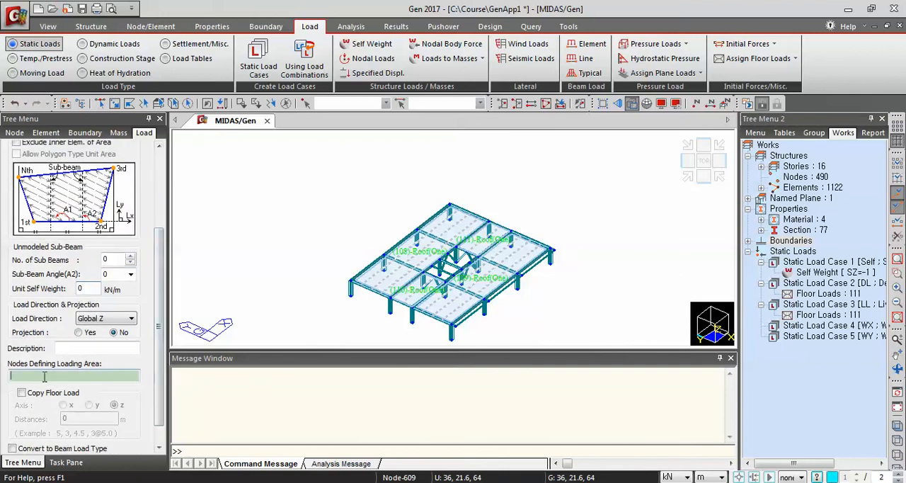
Assign the Roof floor load to the core panel bounded by nodes 608, 612, 619 and 618
left_click(457, 249)
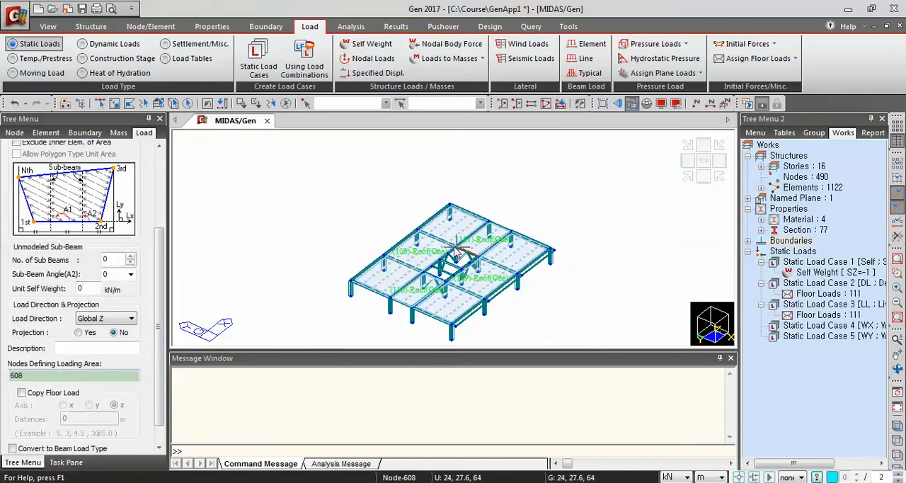
left_click(446, 253)
left_click(463, 269)
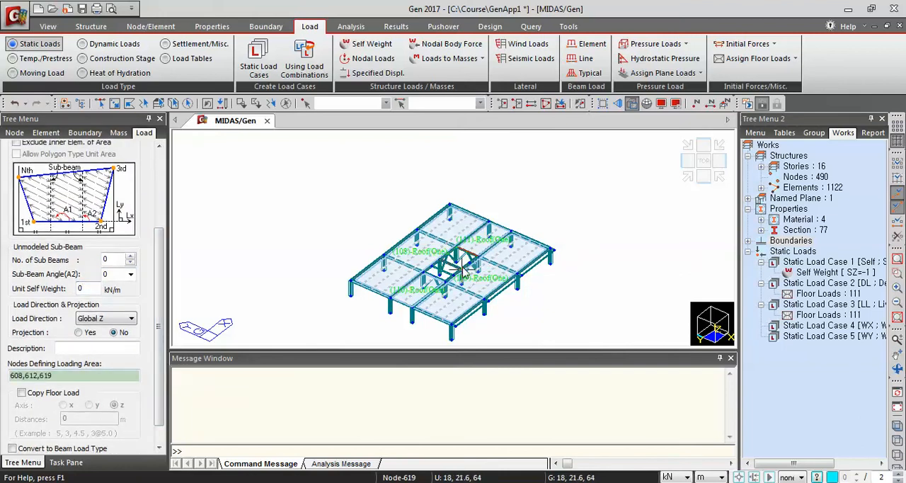
left_click(461, 269)
left_click(479, 255)
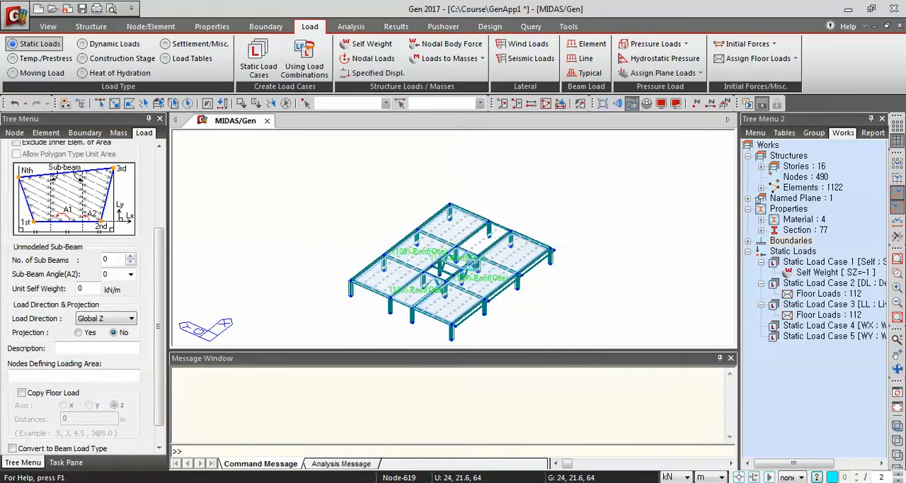
Assign the Roof floor load to the middle core panel bounded by nodes 618, 619, 621 and 620
left_click(462, 269)
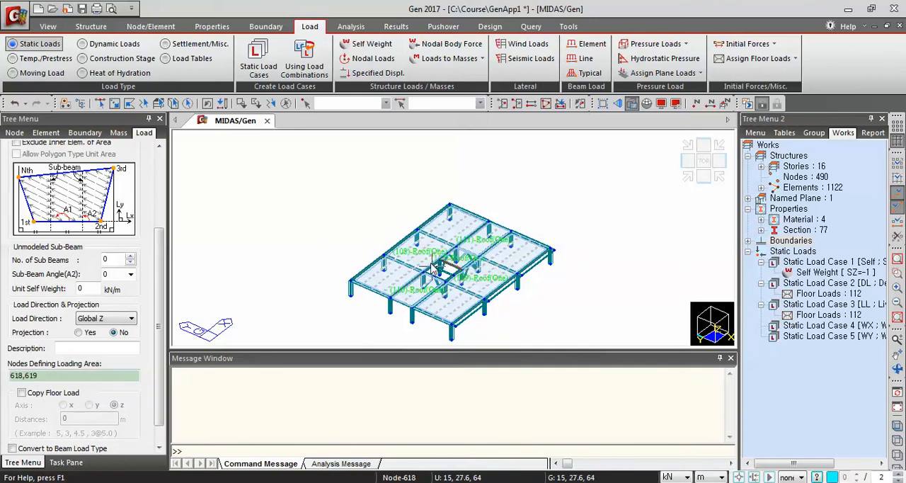
left_click(452, 278)
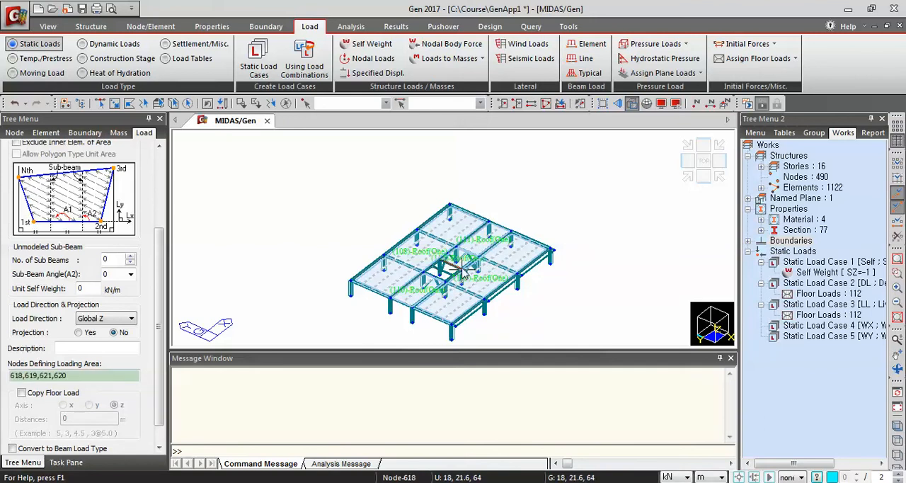
left_click(462, 269)
Assign the Roof floor load to the remaining core panel, starting from nodes 620, 621 and 611
left_click(453, 278)
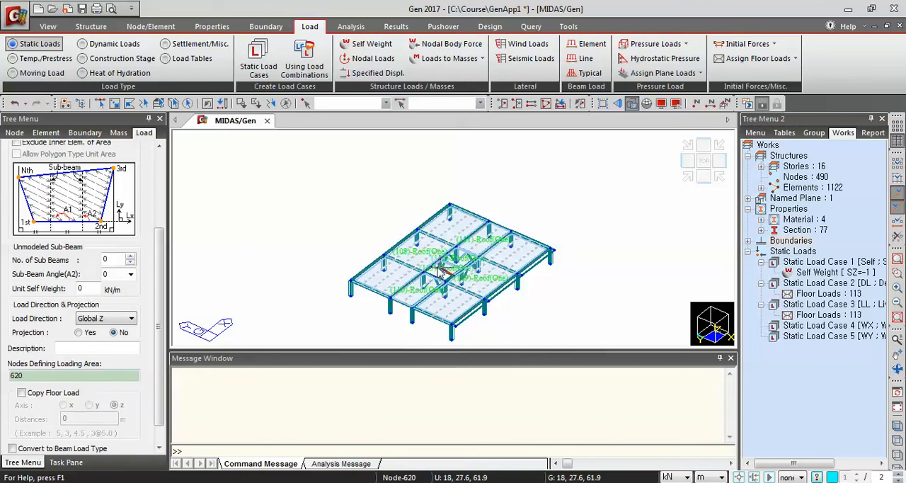
left_click(424, 272)
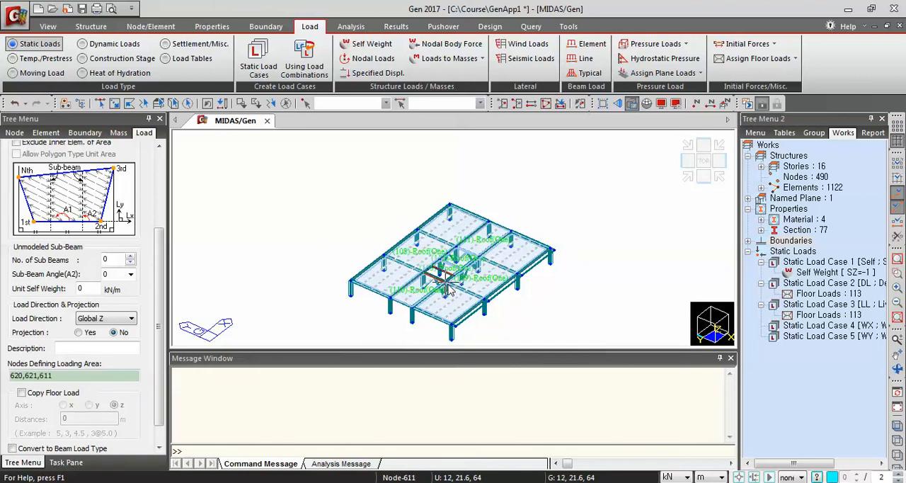
left_click(453, 277)
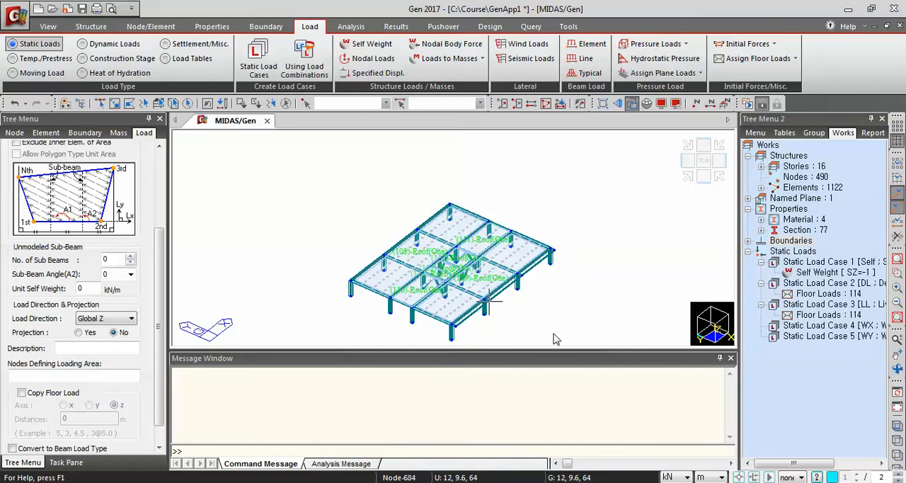
Assign the Roof floor load to the narrow edge strip bounded by nodes 602, 683, 686 and 605
scroll(502, 310, "up", 8)
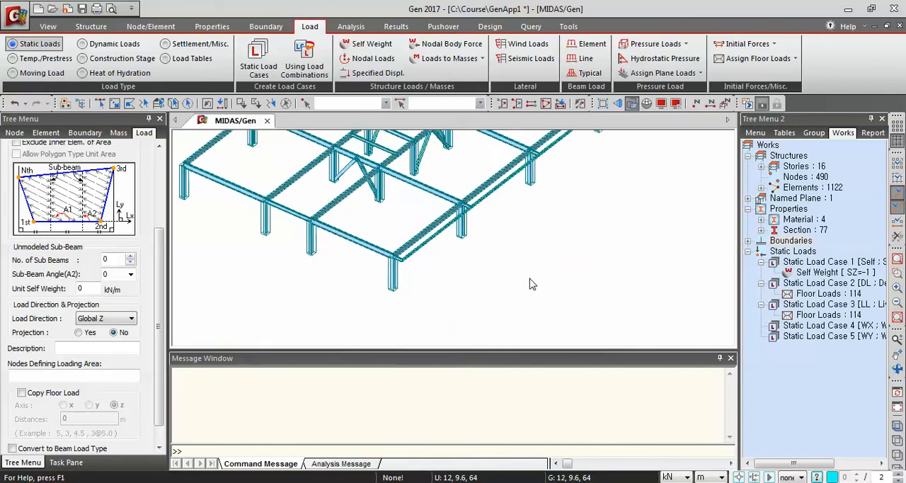
middle_click_drag(636, 170, 522, 307)
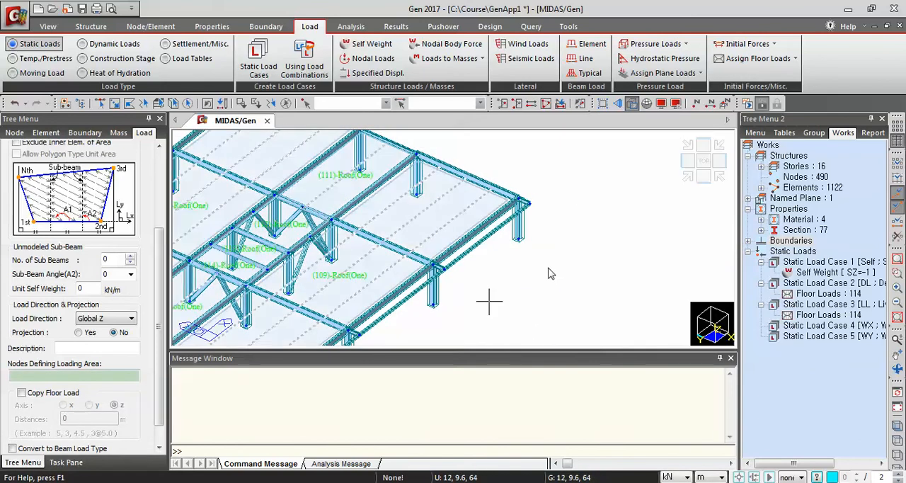
middle_click_drag(532, 277, 620, 153)
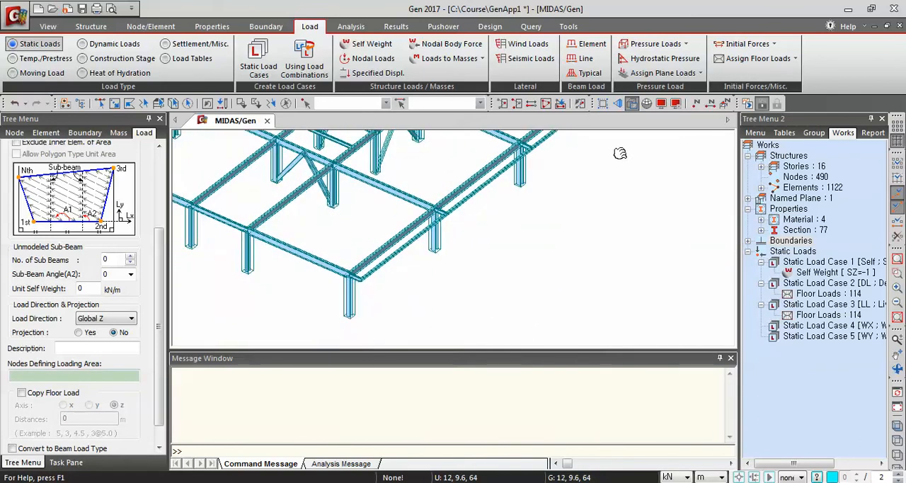
left_click(365, 265)
left_click(367, 265)
middle_click_drag(571, 156, 405, 351)
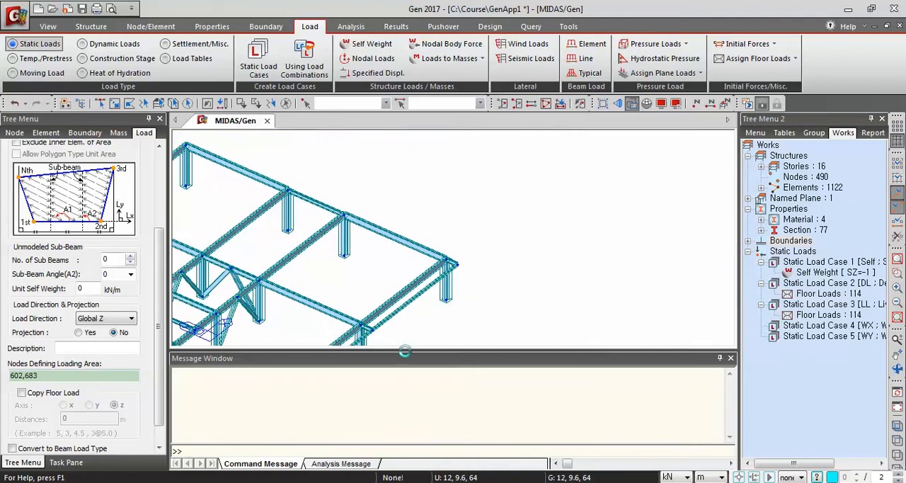
left_click(448, 260)
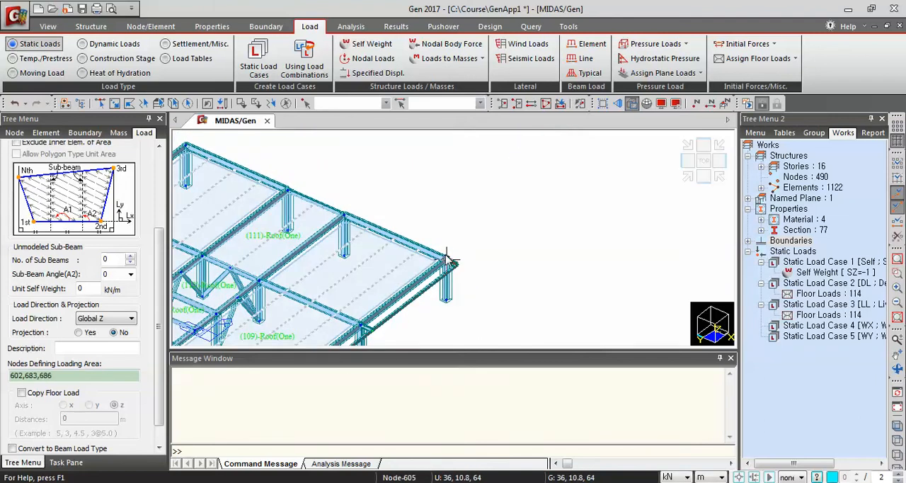
left_click(447, 256)
middle_click_drag(403, 278, 650, 96)
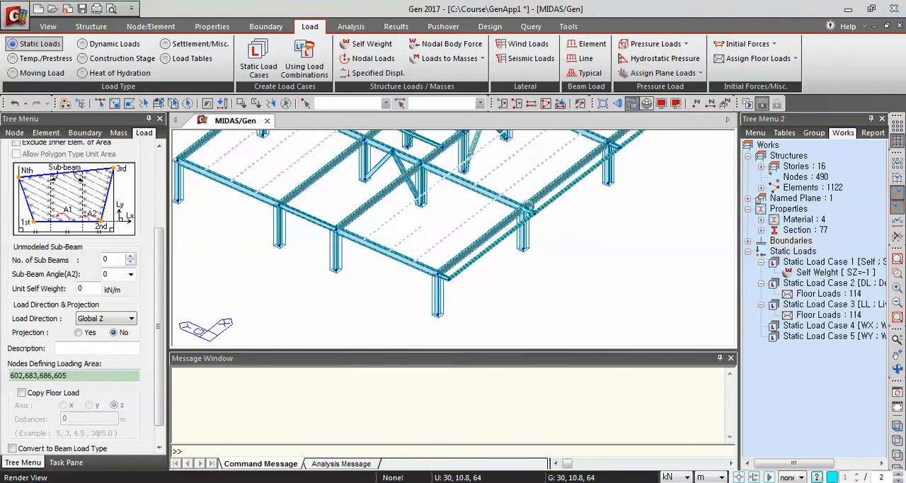
left_click(437, 271)
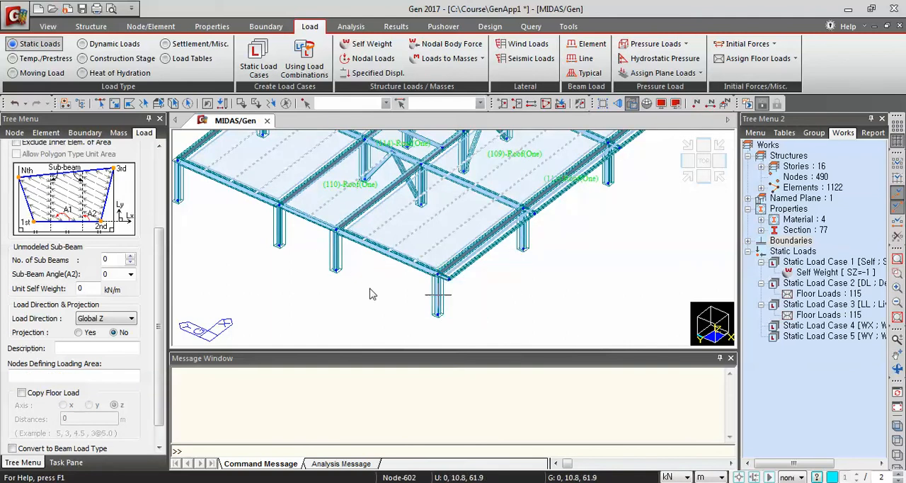
Reactivate the whole building model and turn off the display of floor load names and floor load areas
left_click(546, 104)
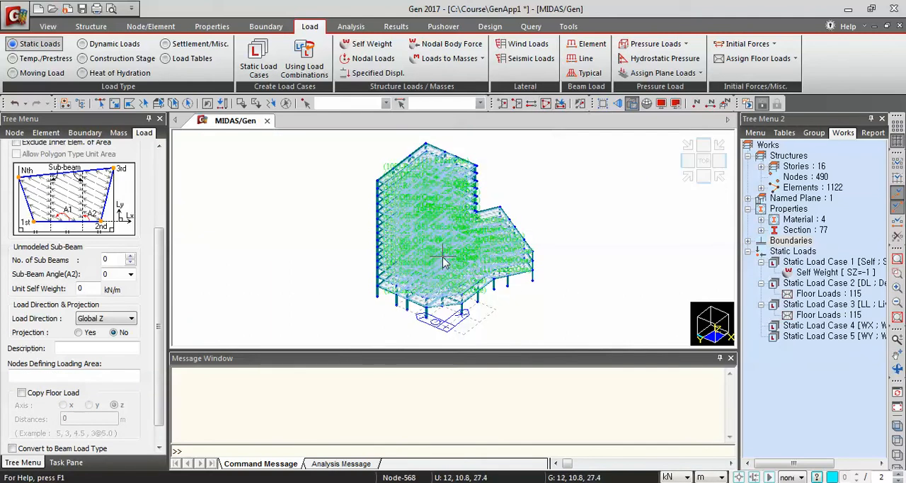
left_click(671, 104)
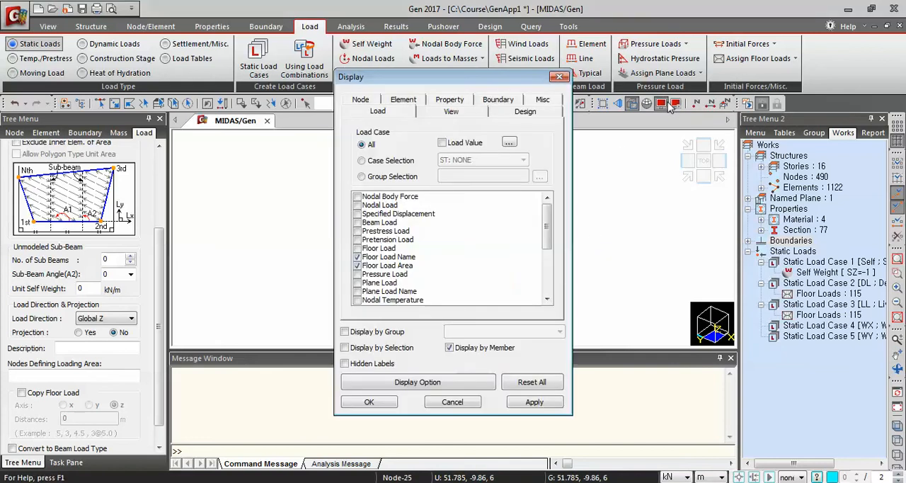
left_click(358, 265)
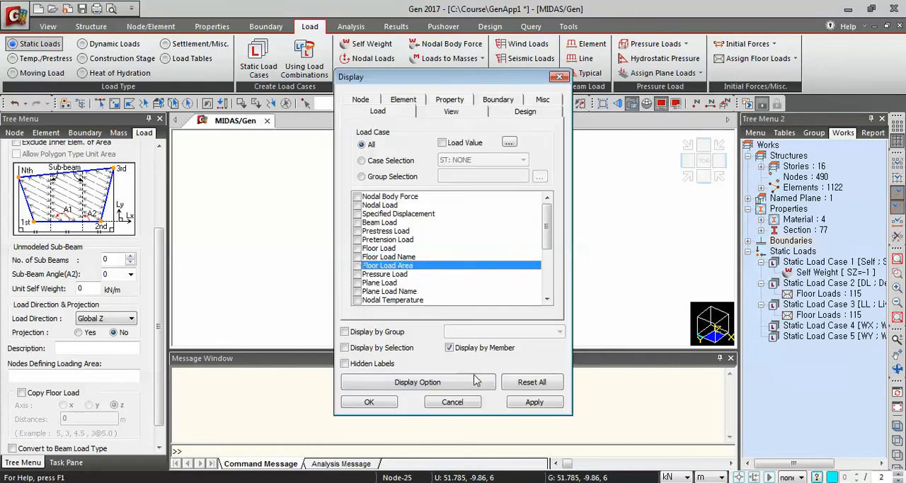
left_click(534, 402)
left_click(386, 407)
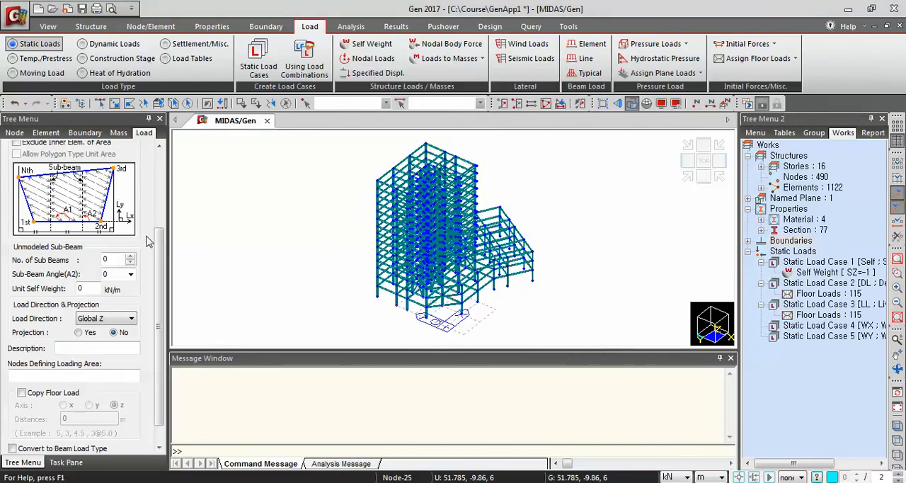
Review the assigned floor loads in the Floor Load table from last row to first and across its columns, then close it
left_click_drag(161, 276, 182, 177)
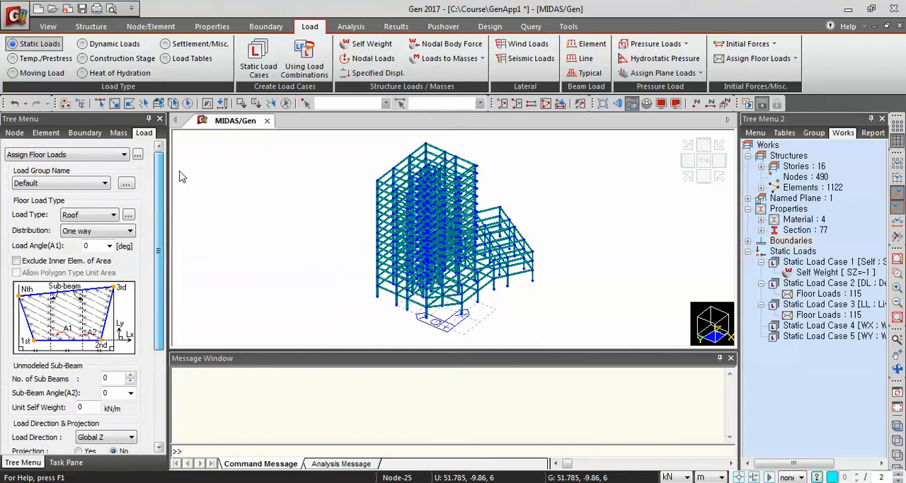
left_click(138, 155)
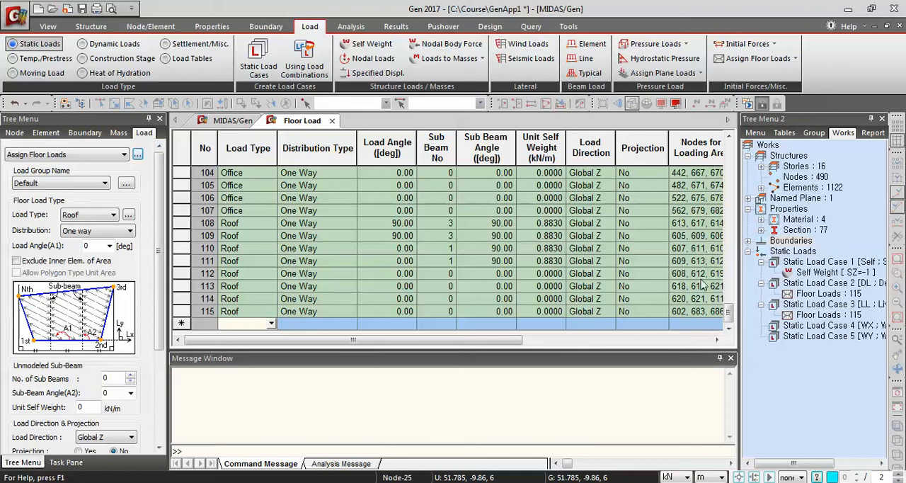
left_click_drag(729, 315, 734, 152)
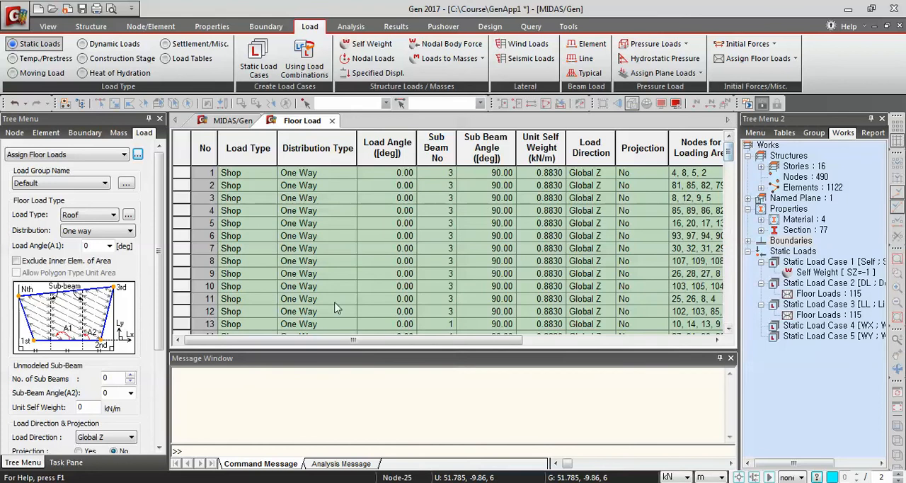
left_click_drag(499, 340, 681, 340)
left_click_drag(560, 340, 369, 340)
left_click(331, 120)
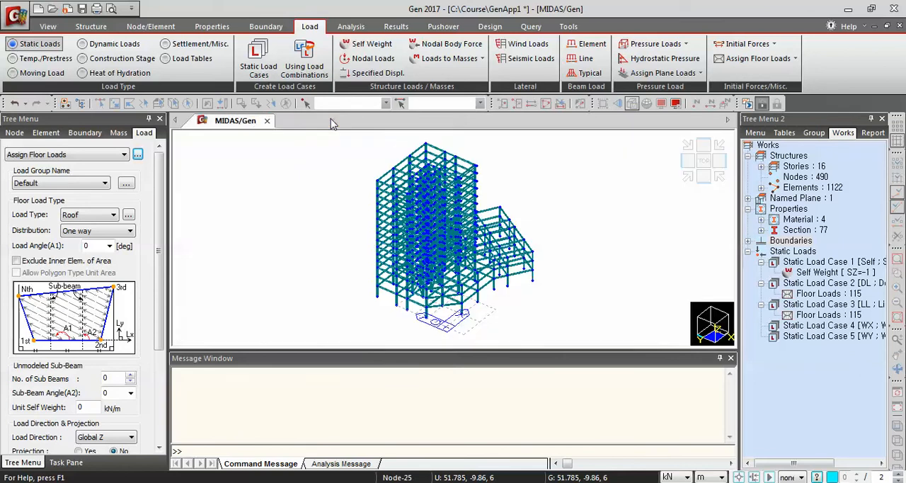
Regenerate the story data automatically with wind eccentricity set to 0% of plan dimension, and close Story Data
left_click(80, 27)
left_click(111, 62)
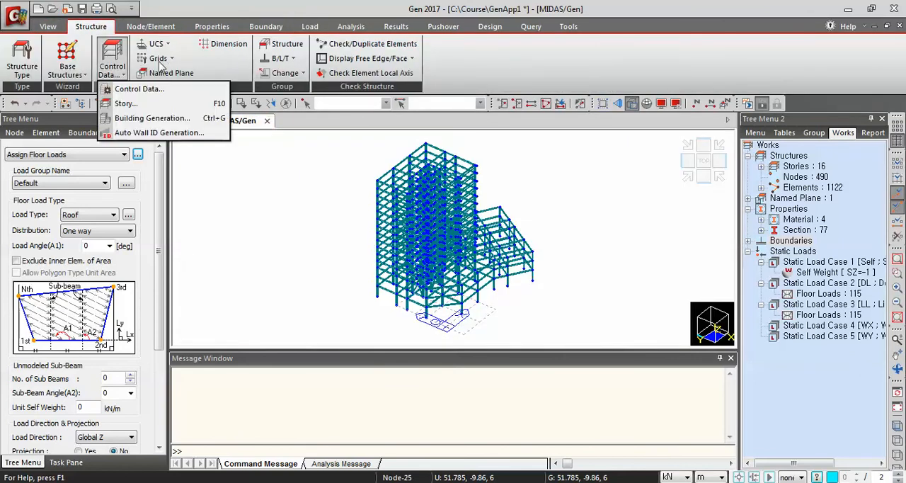
left_click(126, 103)
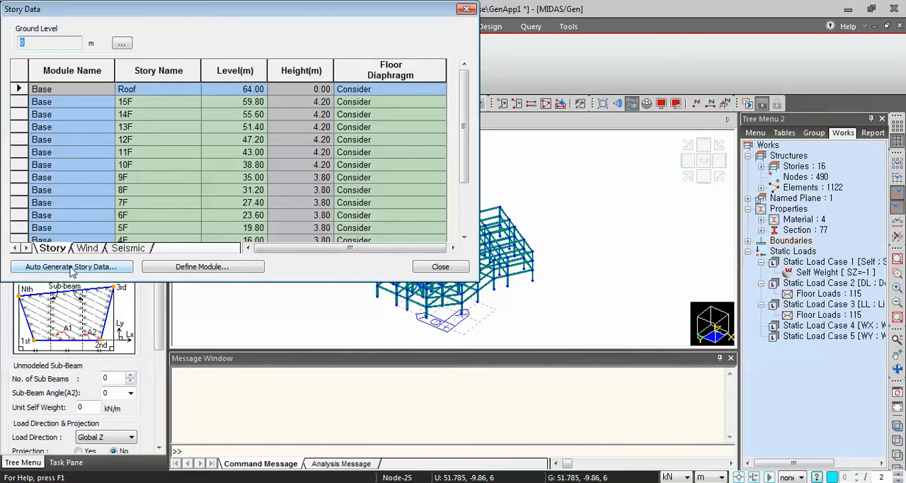
left_click(71, 268)
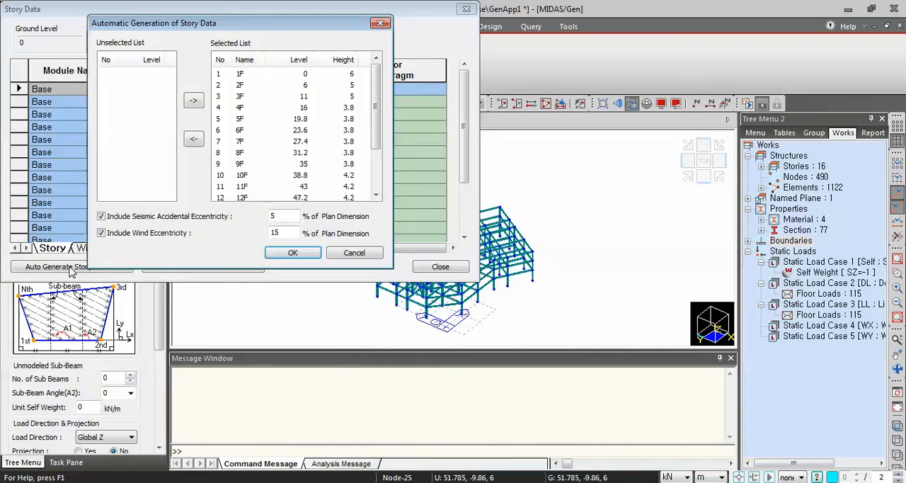
double_click(286, 233)
type("0")
left_click(293, 253)
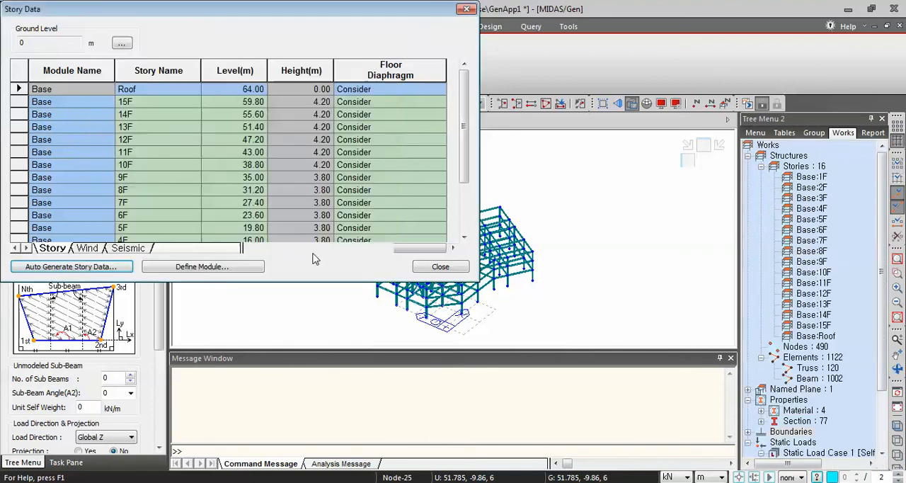
left_click(435, 270)
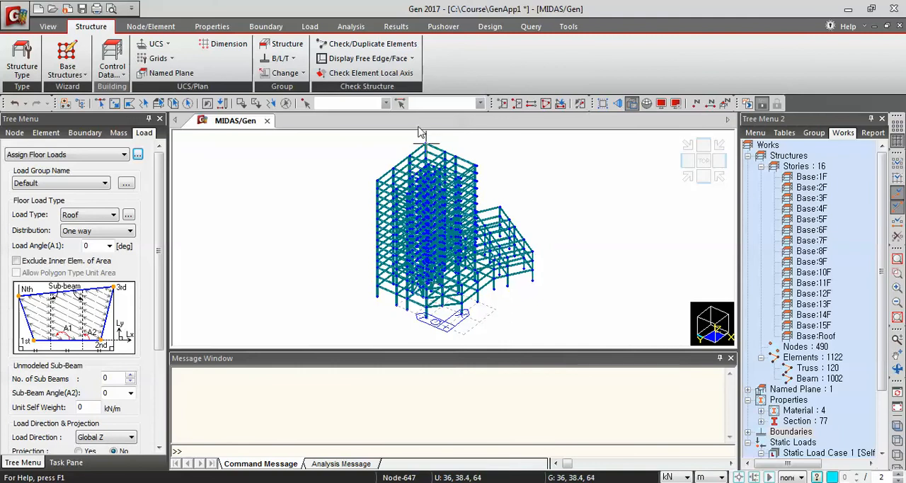
Start a new wind load for load case WX using the UBC(1997) code and the Projected Area Method
left_click(310, 27)
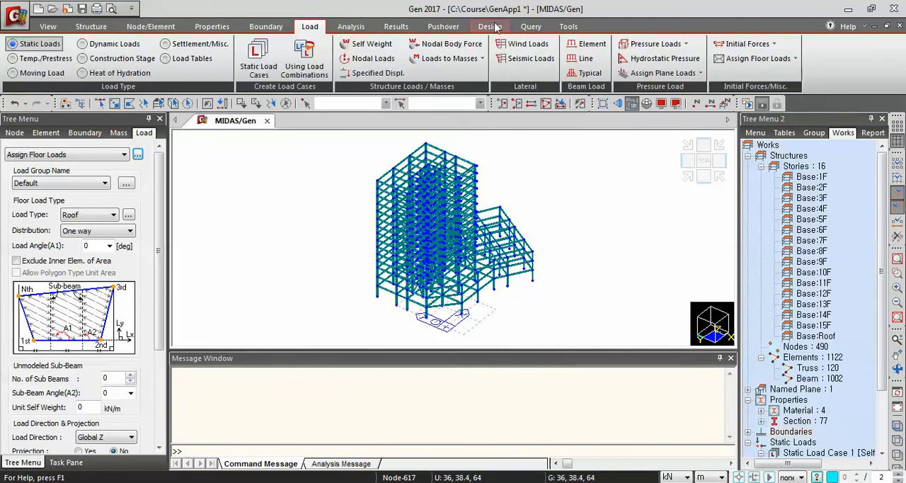
left_click(527, 43)
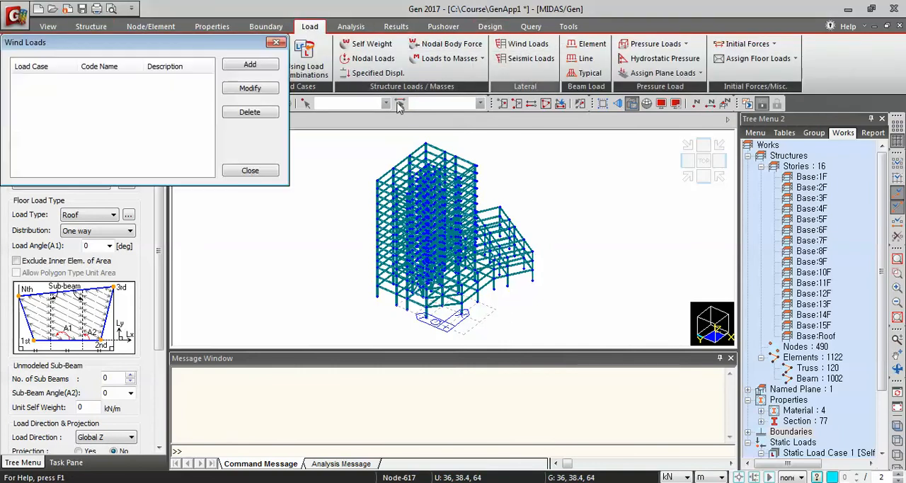
left_click(250, 65)
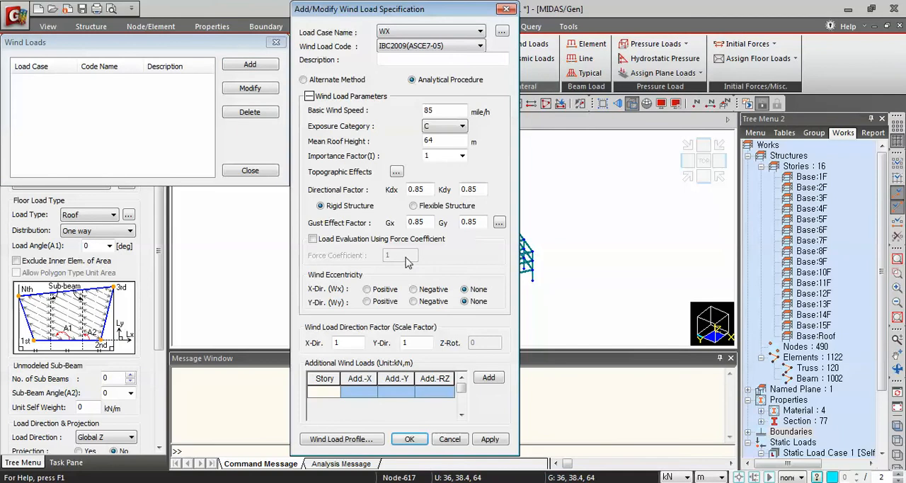
left_click(417, 47)
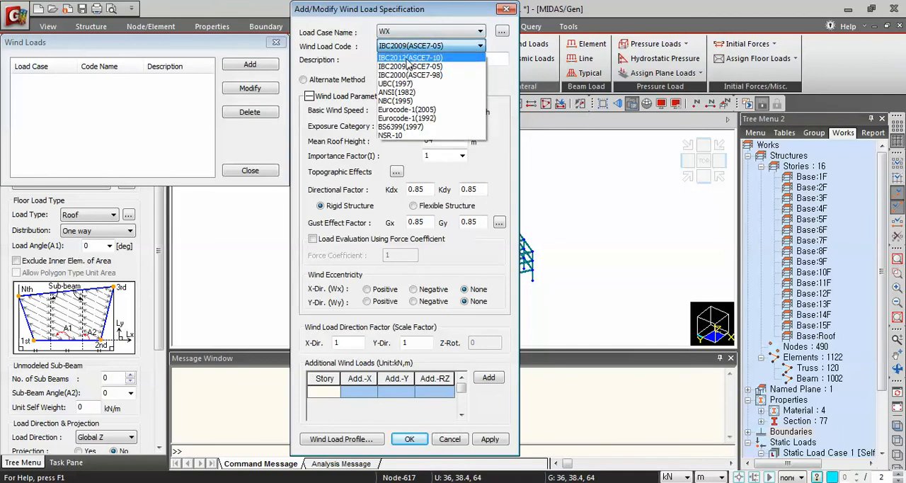
left_click(396, 83)
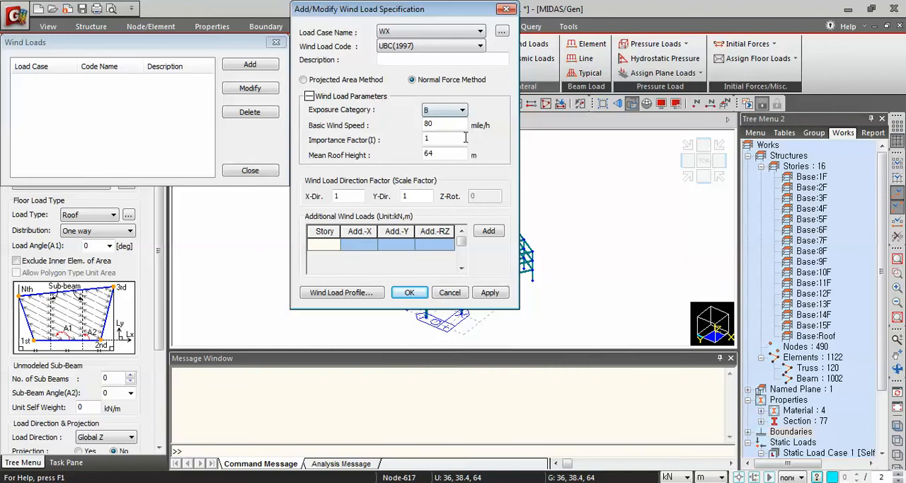
left_click(303, 80)
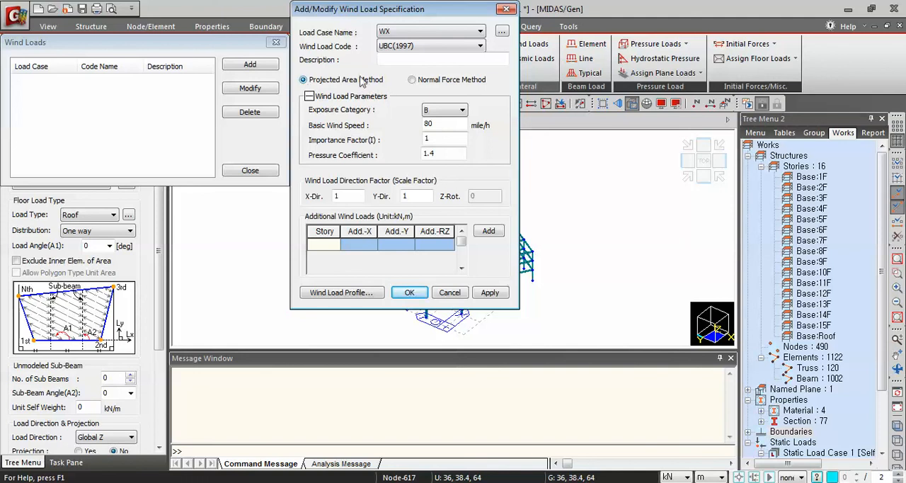
Apply the WX wind load with exposure category C, pressure coefficient 1.3 and Y-direction scale factor 0
left_click(435, 115)
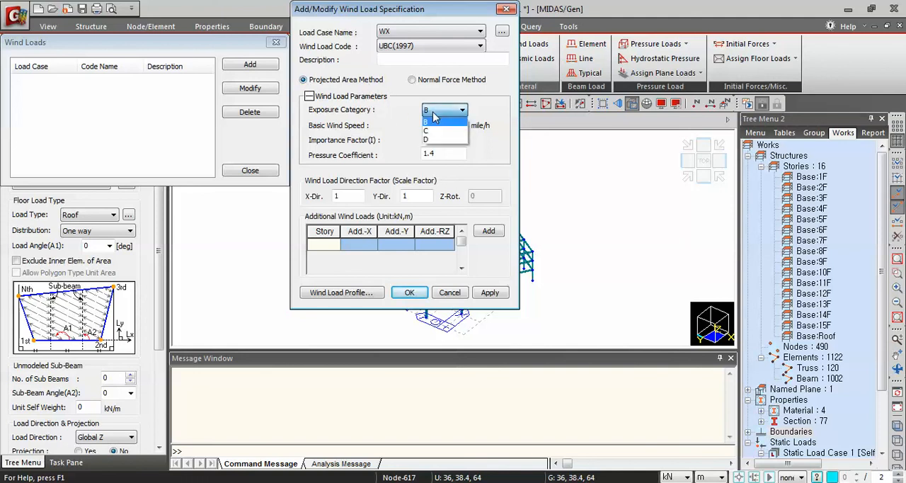
left_click(432, 131)
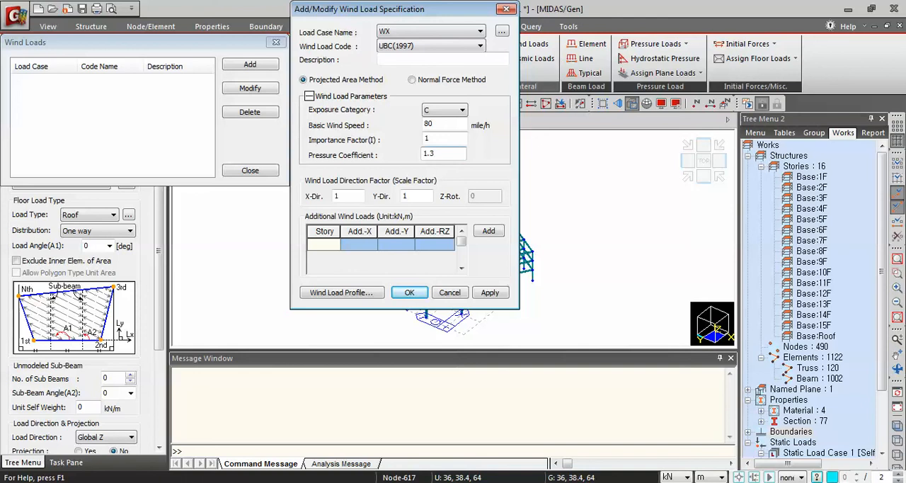
left_click(414, 198)
left_click(490, 293)
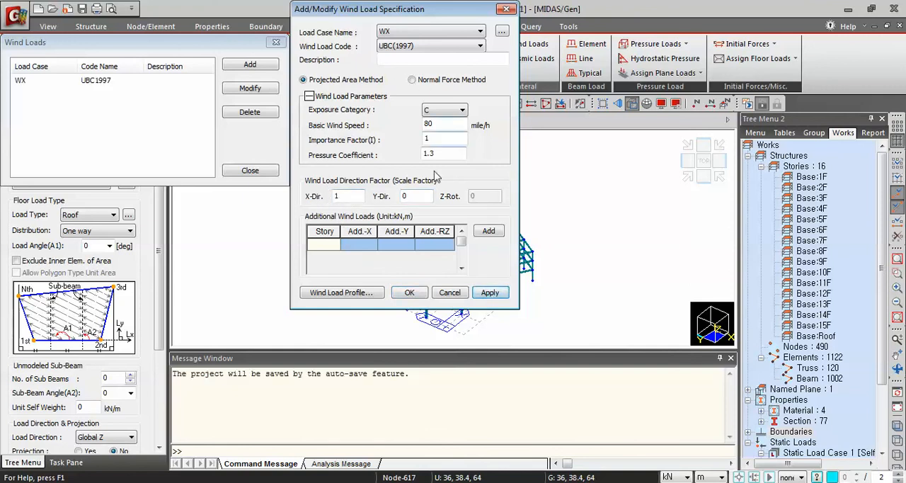
Add the UBC(1997) wind load for load case WY with X-direction scale factor 0 and an adjusted Y-direction factor, and close Wind Loads
left_click(479, 31)
left_click(404, 85)
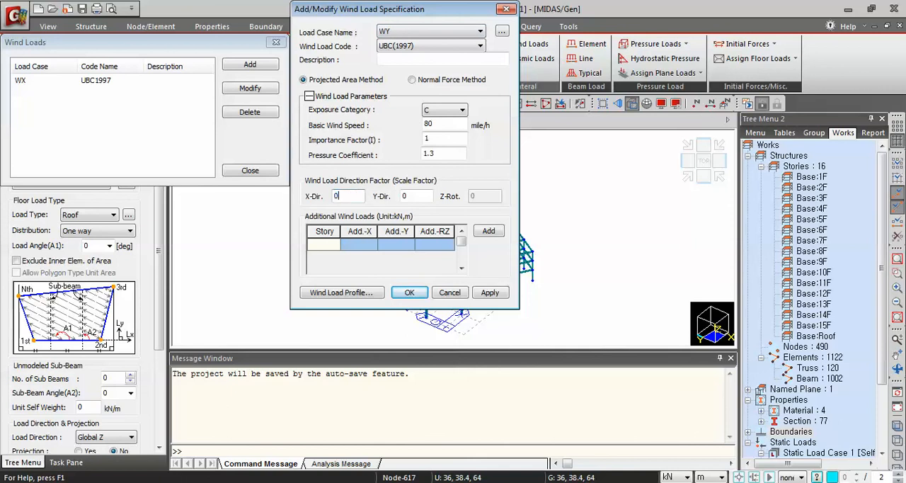
double_click(406, 196)
left_click(408, 292)
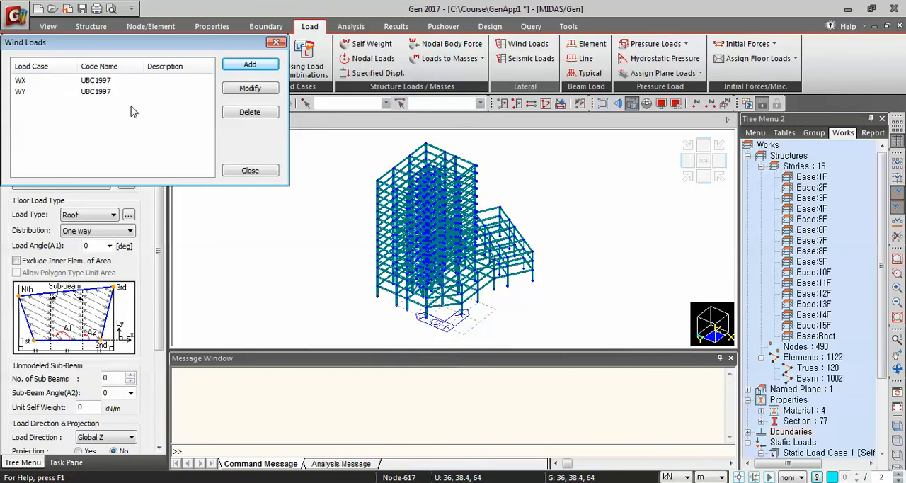
left_click(250, 173)
Set the structure type to convert self-weight into masses in X, Y, Z and align the top of beam sections with the floor
left_click(103, 28)
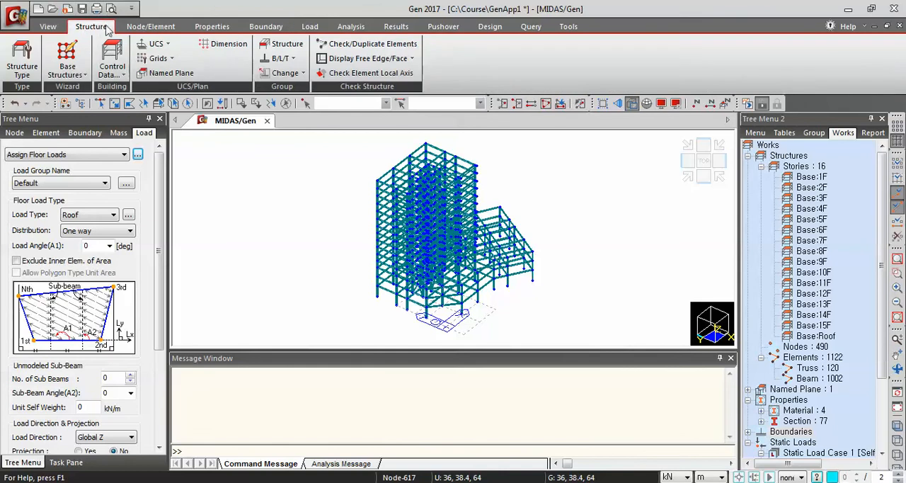
left_click(22, 60)
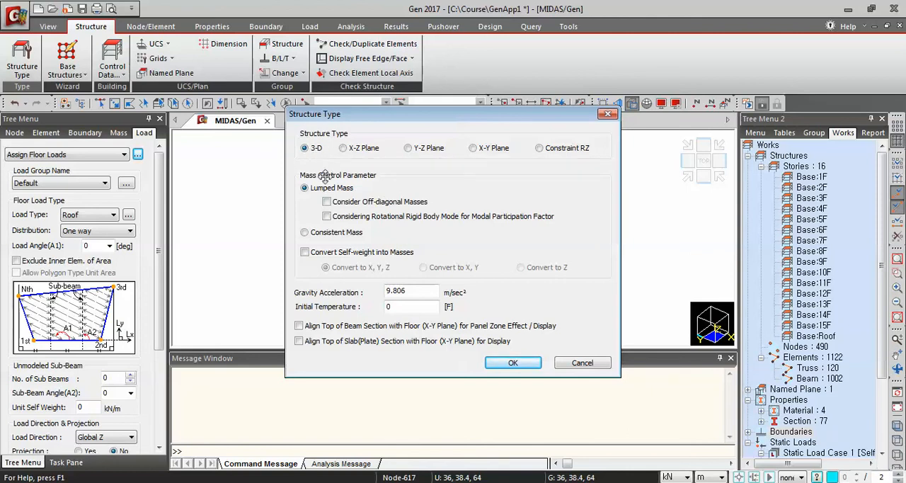
left_click(306, 253)
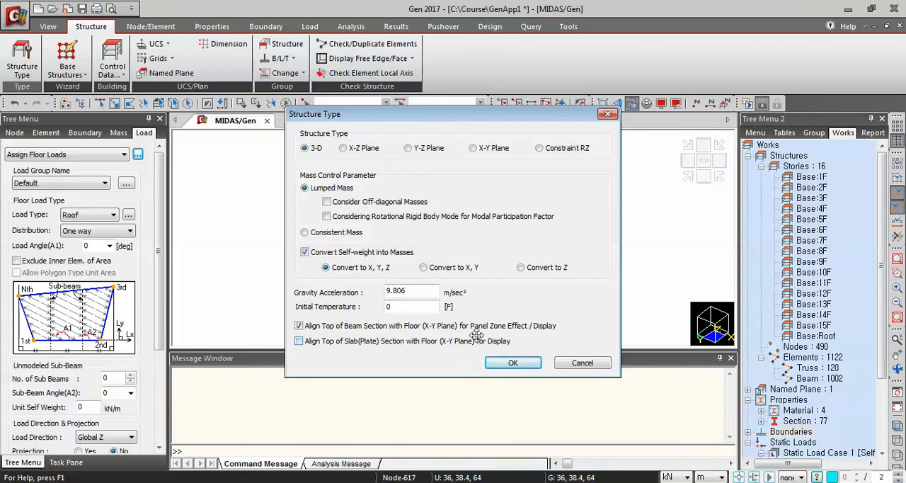
left_click(513, 363)
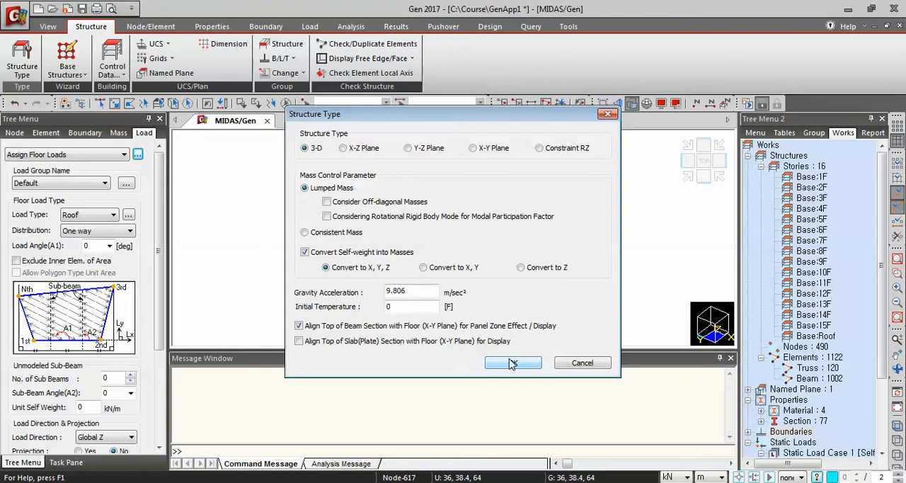
left_click(512, 363)
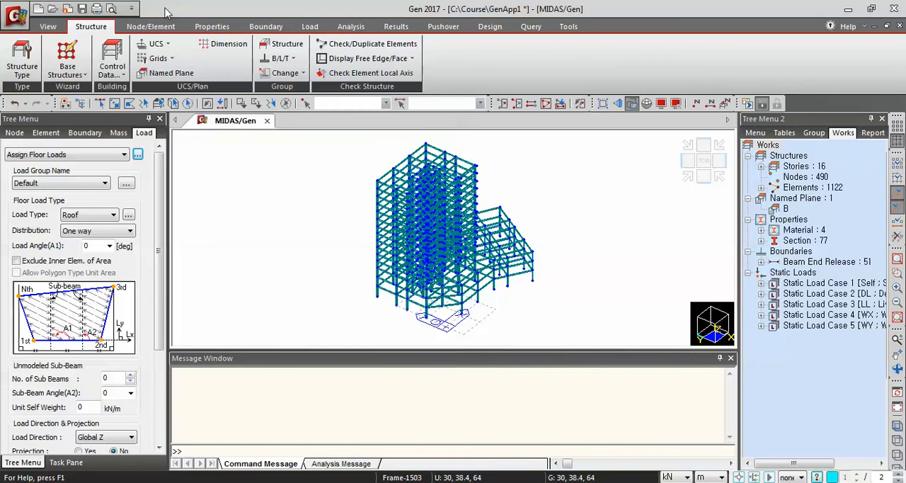
Convert the DL load case to masses in the X, Y direction with scale factor 1, including all load types
left_click(310, 26)
left_click(449, 58)
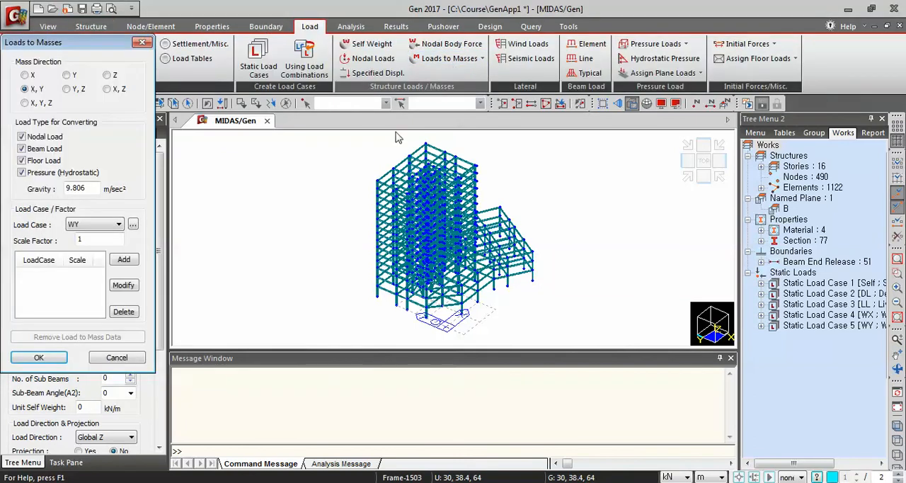
left_click_drag(83, 42, 376, 65)
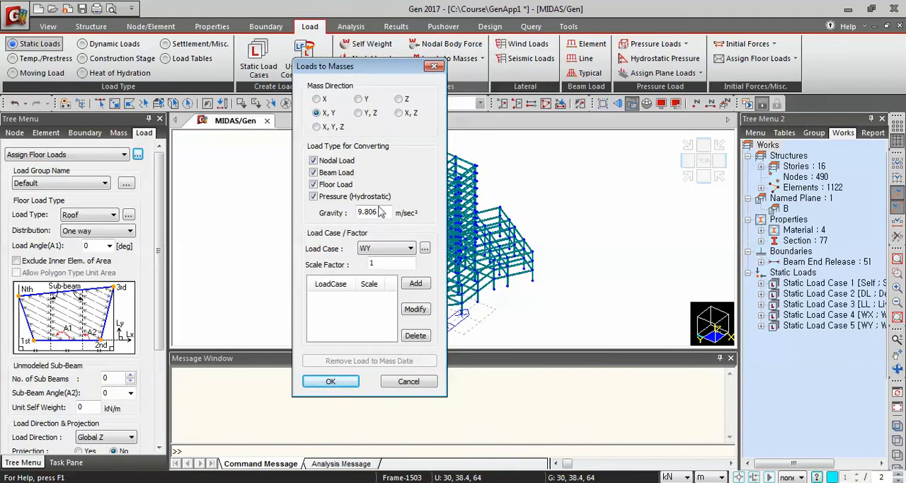
left_click(390, 250)
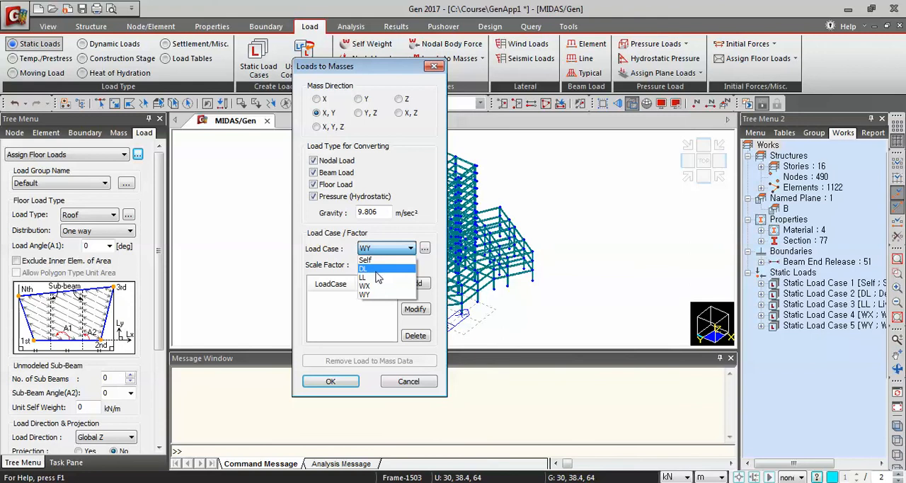
left_click(382, 269)
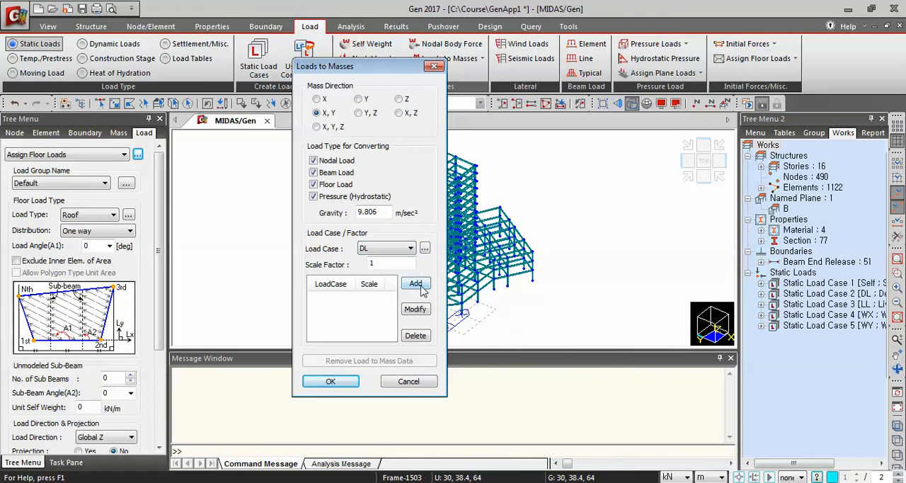
left_click(417, 285)
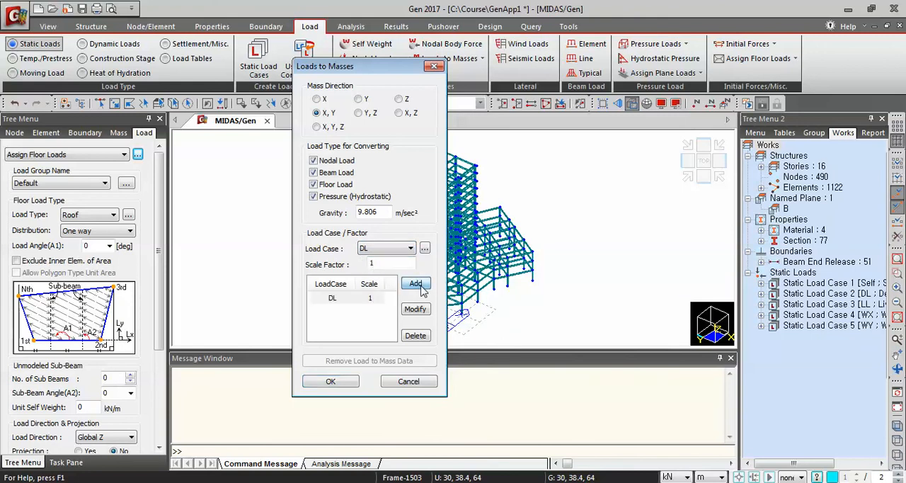
left_click(330, 382)
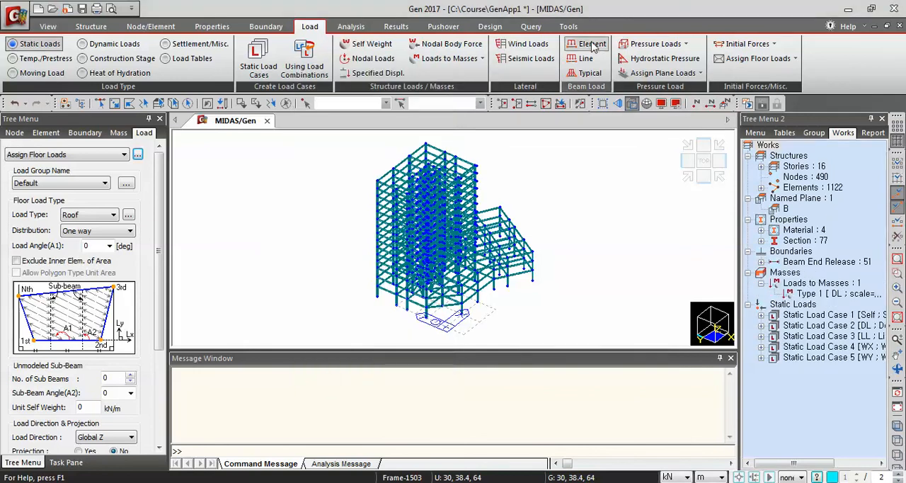
Examine the translational masses, rotational masses and centers of mass of all stories in the Story Mass Table, and close it
left_click(533, 27)
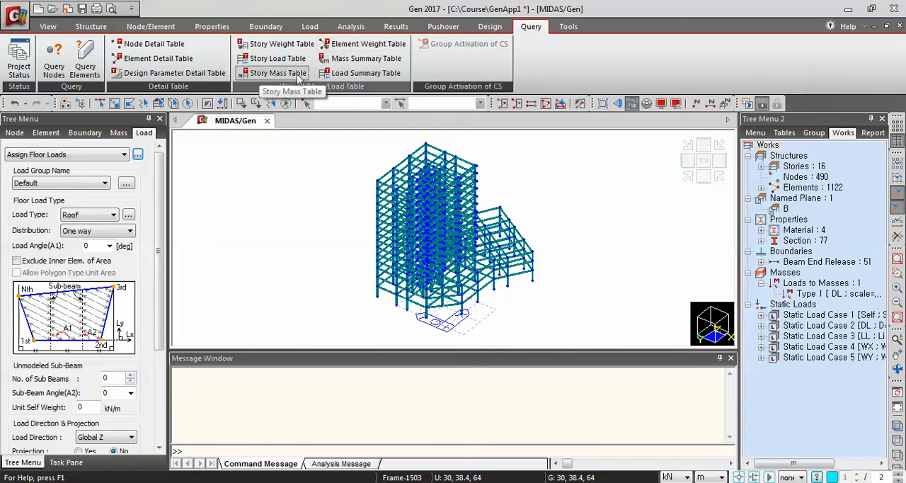
left_click(260, 77)
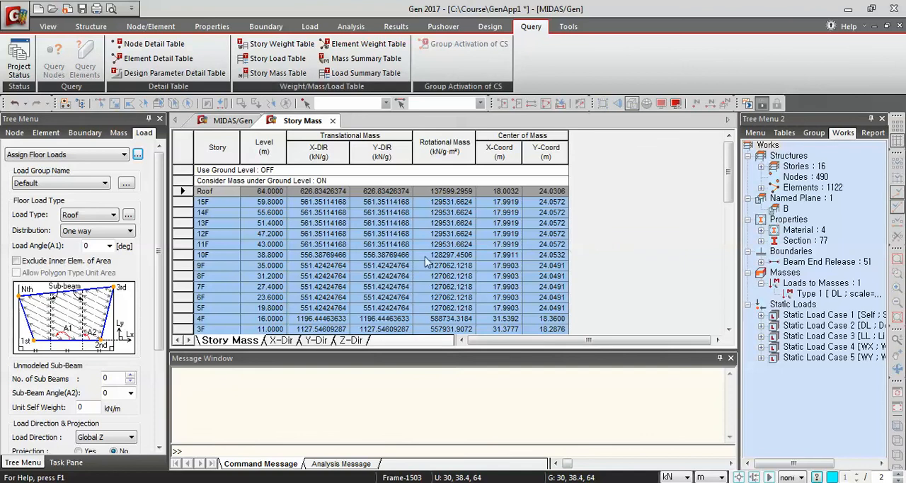
scroll(415, 269, "down", 1)
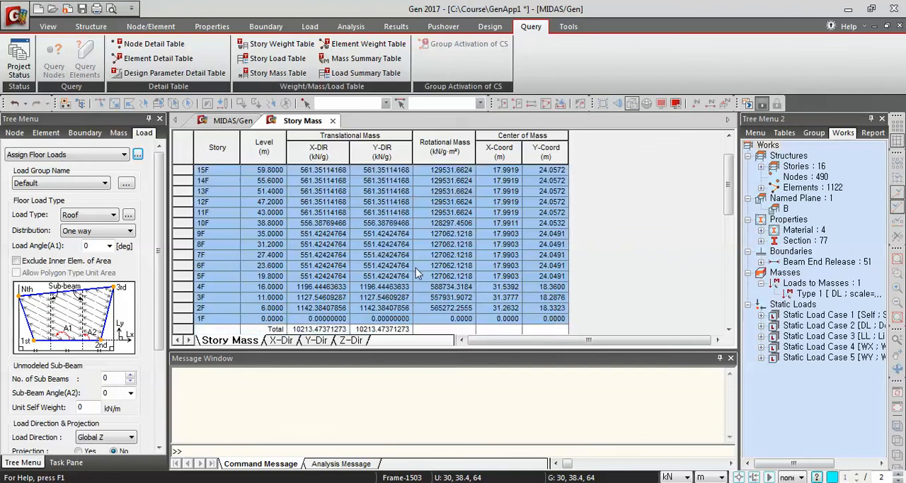
scroll(415, 269, "up", 1)
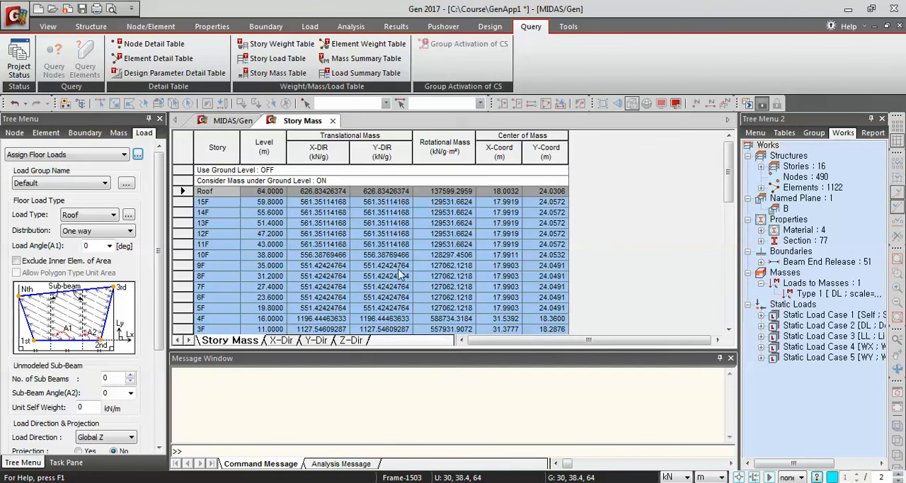
scroll(351, 259, "down", 1)
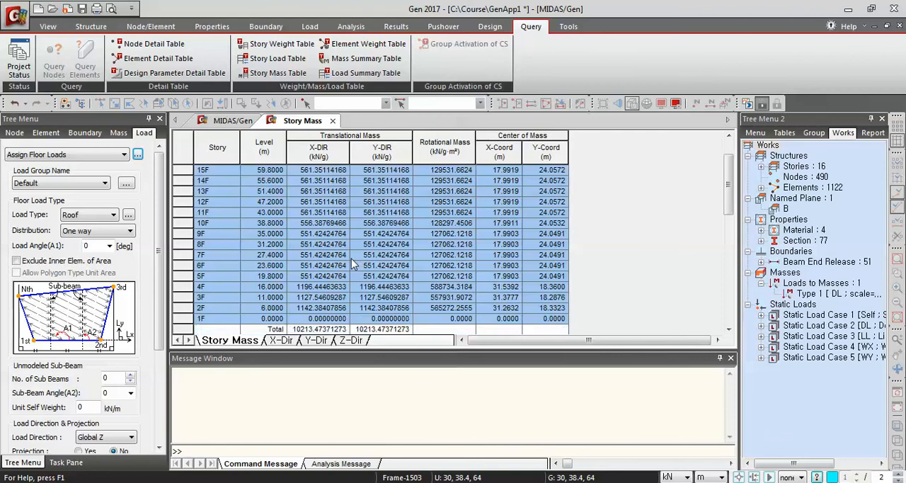
scroll(349, 258, "up", 1)
scroll(403, 273, "down", 1)
scroll(384, 277, "up", 1)
scroll(226, 244, "down", 1)
scroll(305, 252, "up", 1)
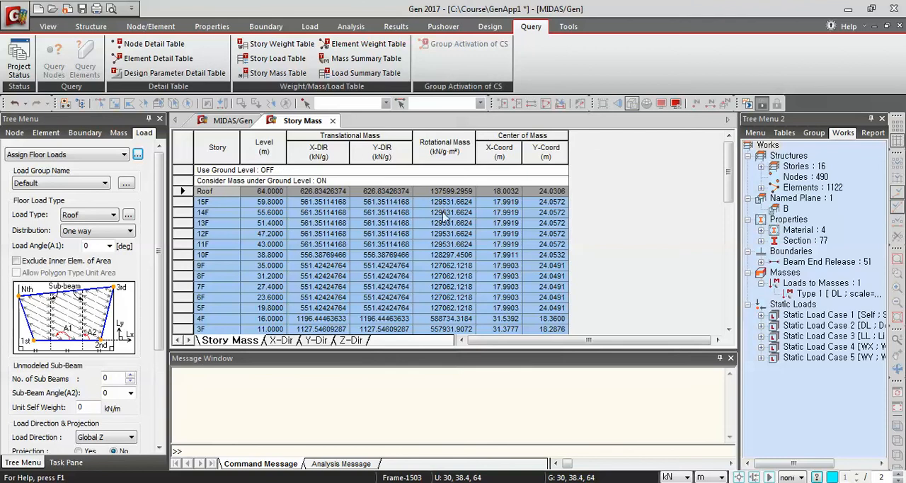
scroll(486, 246, "down", 1)
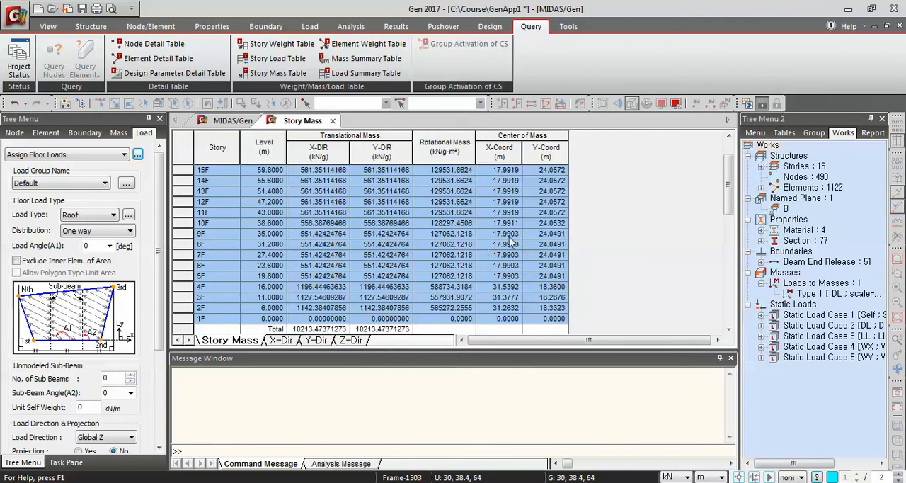
scroll(516, 241, "up", 1)
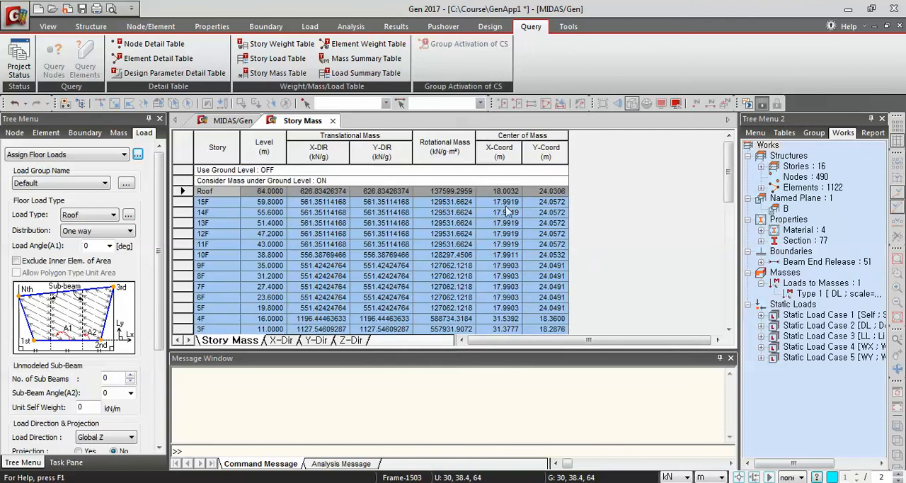
scroll(541, 272, "down", 3)
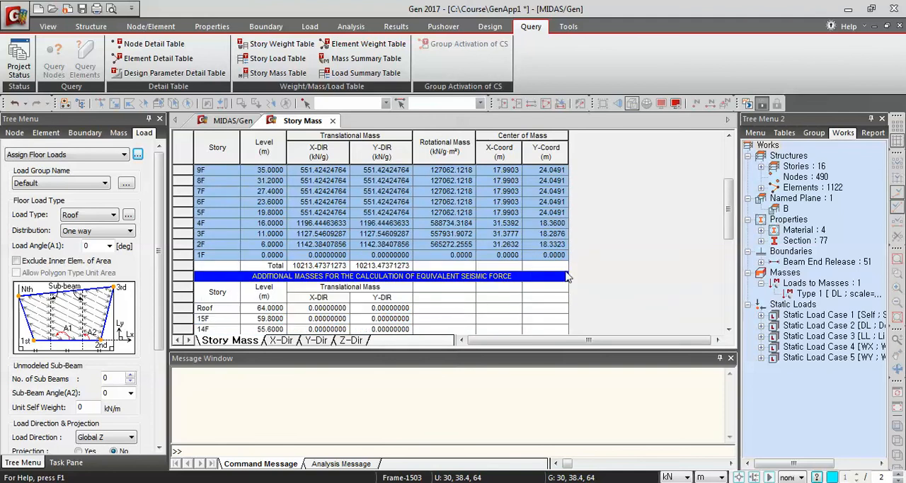
scroll(386, 304, "up", 3)
scroll(385, 294, "up", 1)
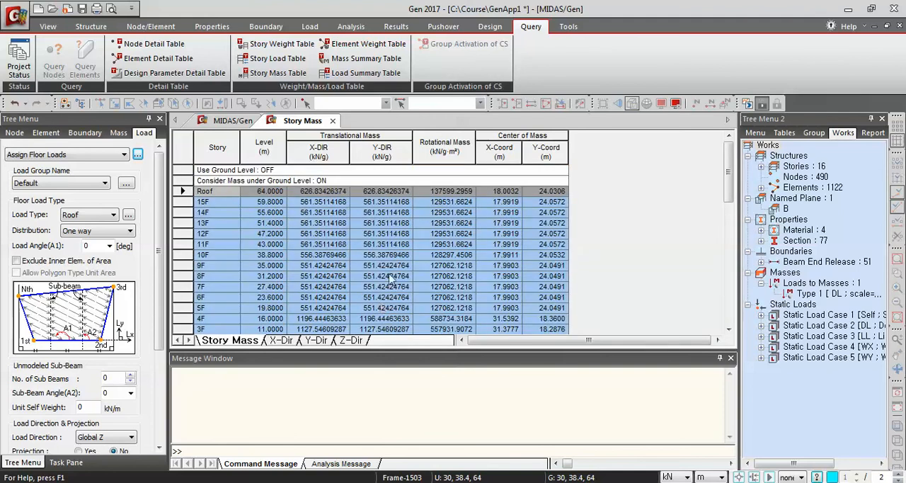
left_click(332, 121)
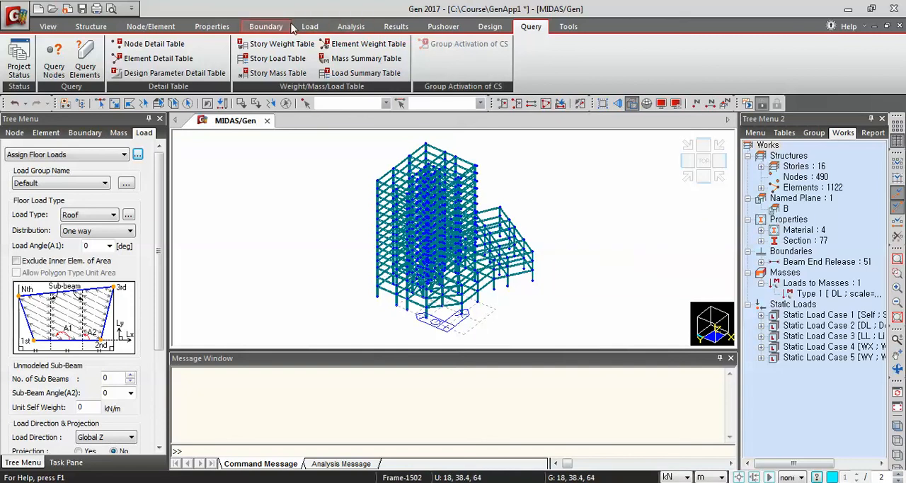
Configure the eigenvalue analysis for the response spectrum load cases with Eigen Vectors, Subspace Iteration and 15 frequencies
left_click(317, 27)
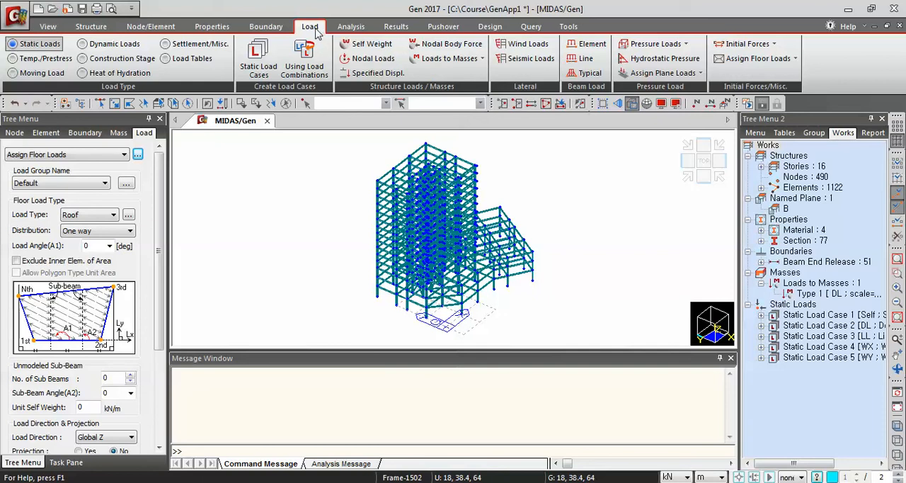
left_click(88, 44)
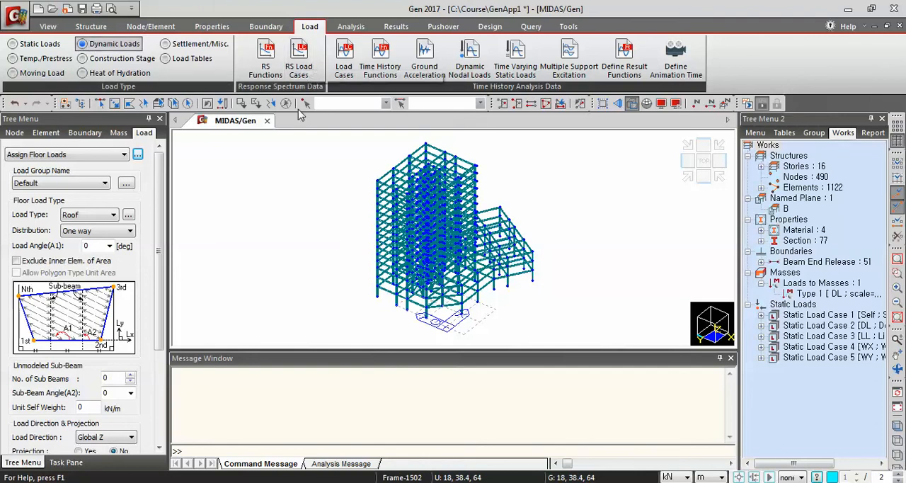
left_click(300, 69)
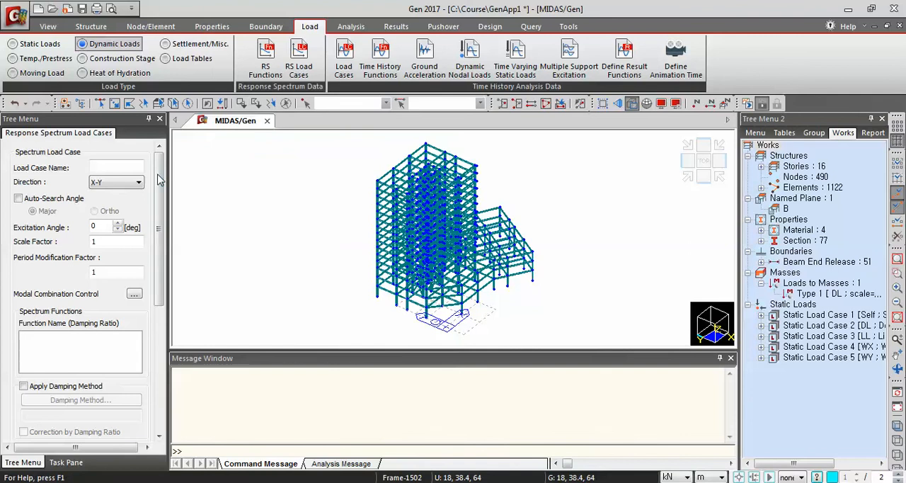
scroll(158, 182, "down", 5)
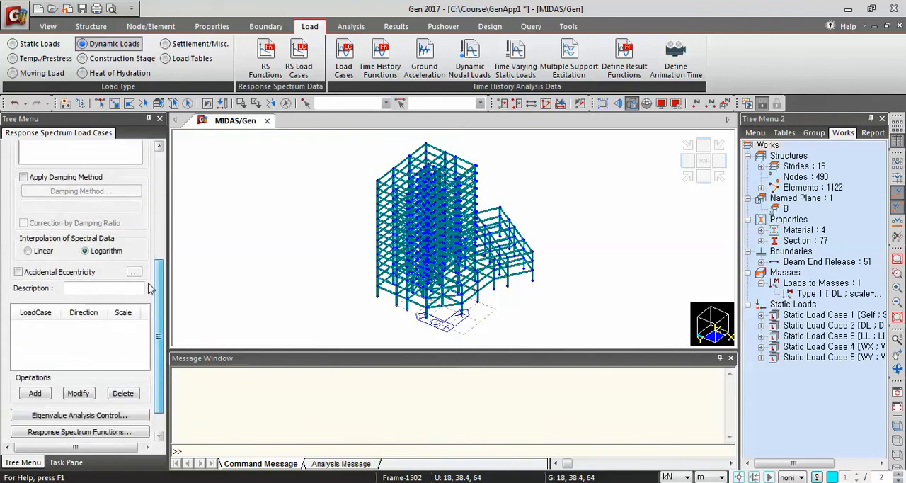
left_click(48, 390)
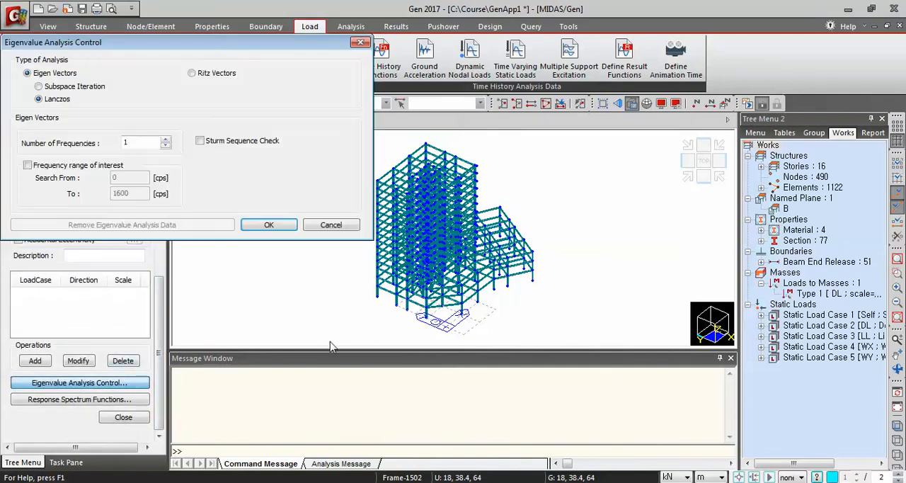
left_click(40, 86)
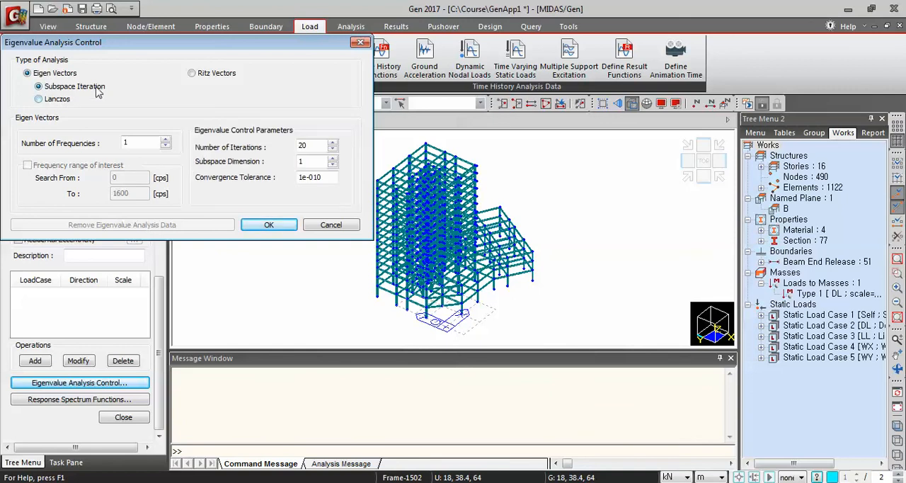
left_click(129, 142)
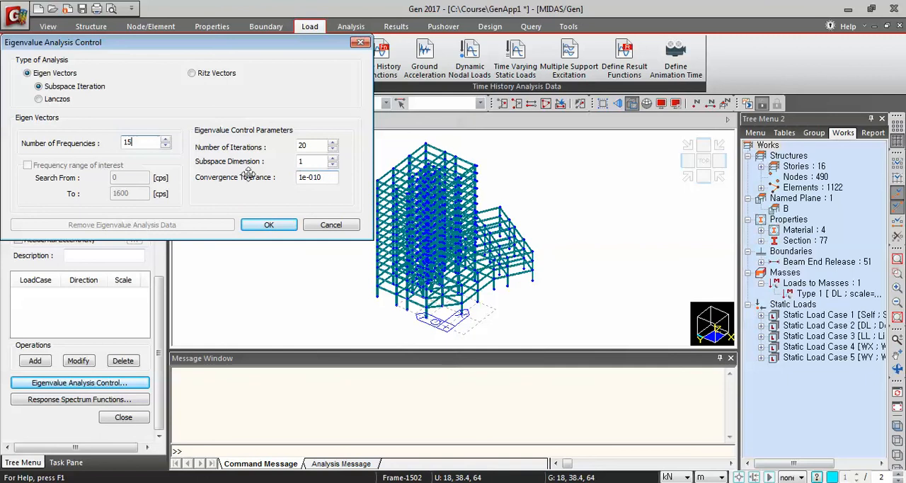
left_click(267, 225)
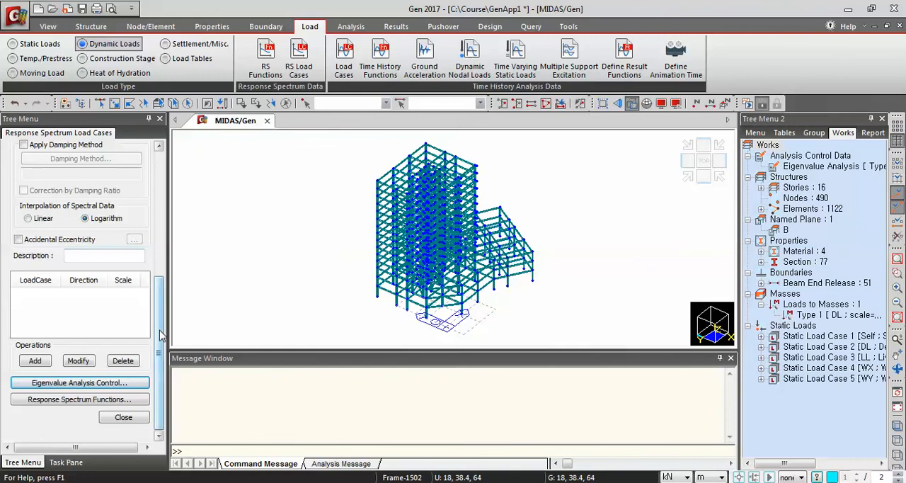
Set the modal combination type of the response spectrum load case to SRSS with all mode shapes used
left_click_drag(159, 339, 176, 234)
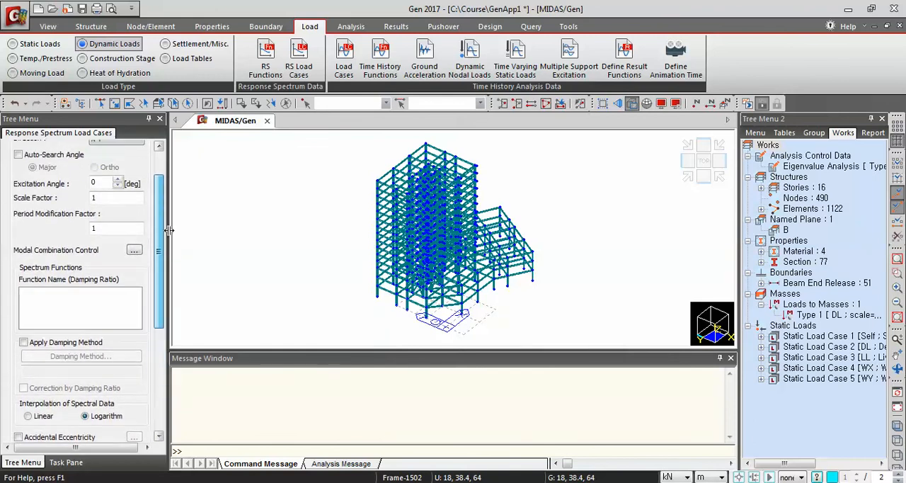
left_click(134, 251)
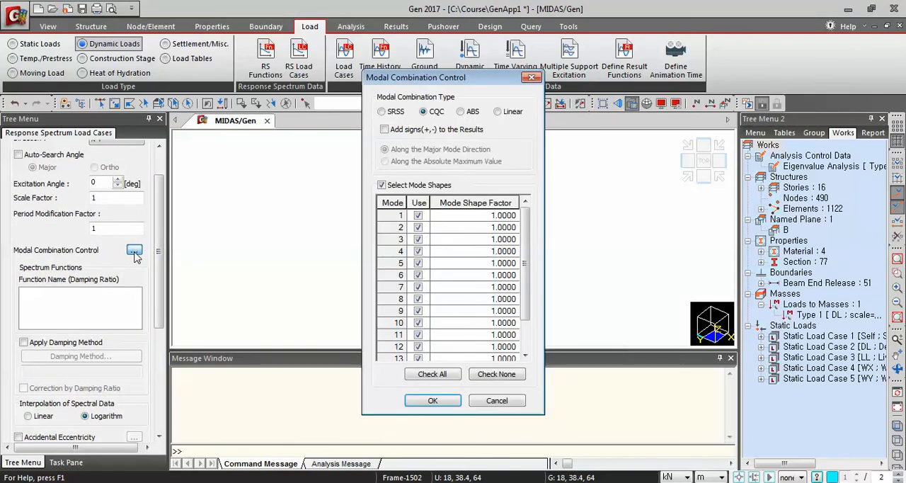
left_click(384, 114)
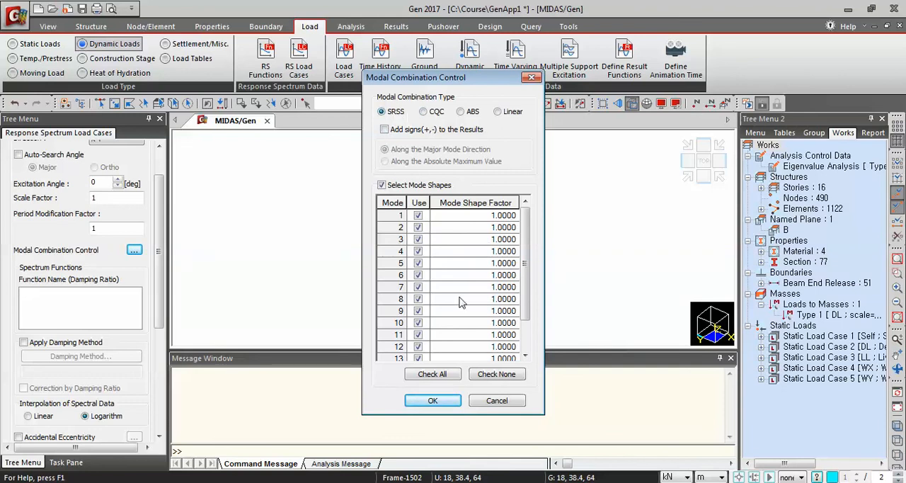
left_click(433, 400)
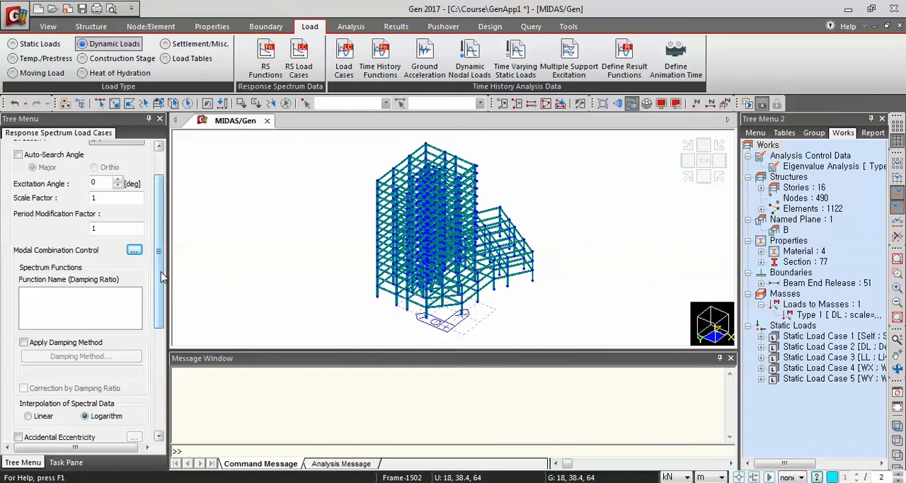
scroll(162, 276, "up", 3)
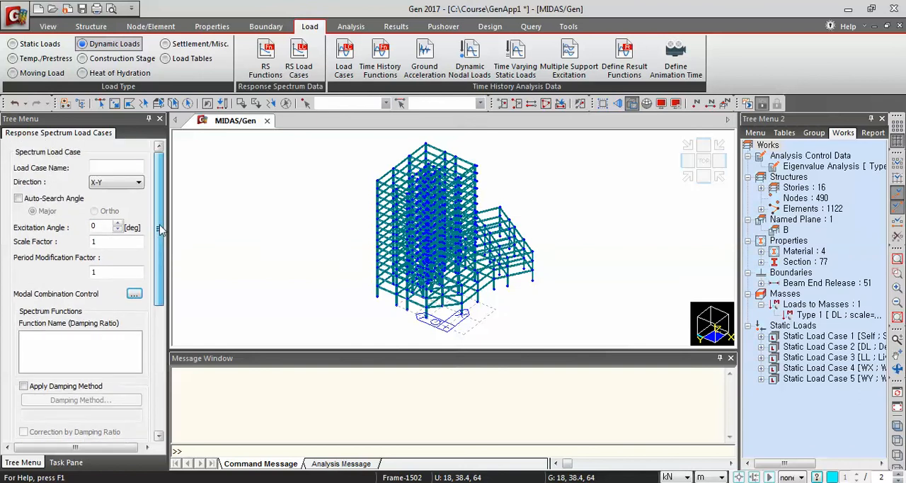
Define a response spectrum function from the UBC(1997) design spectrum with soil profile type Sa, Zone 1 (0.075) and maximum period 6 sec
left_click(262, 71)
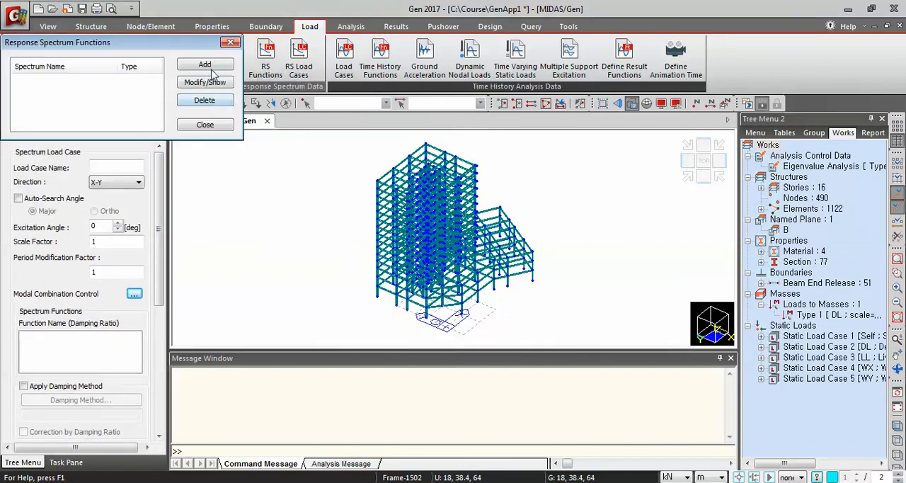
left_click(205, 66)
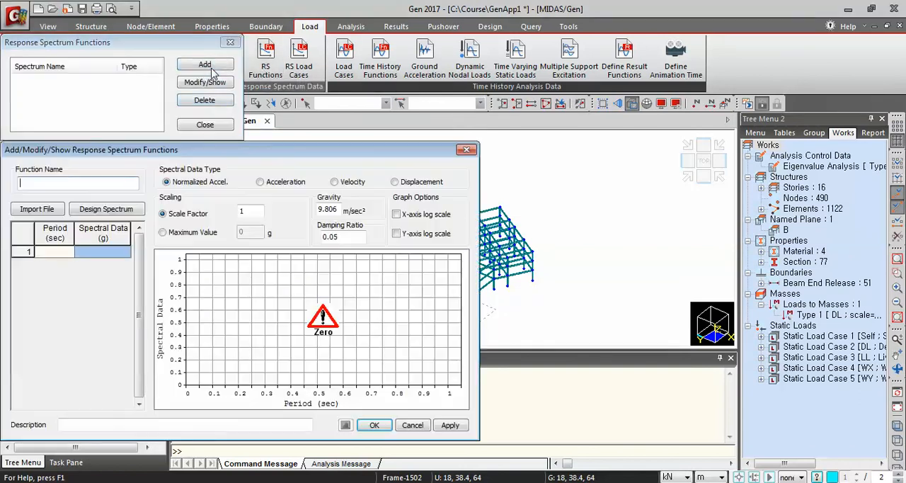
left_click(104, 209)
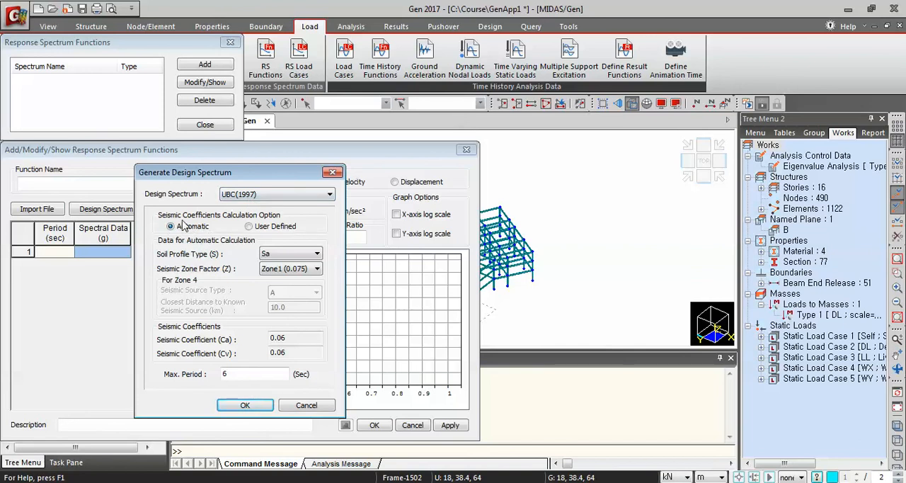
left_click(277, 257)
left_click(278, 264)
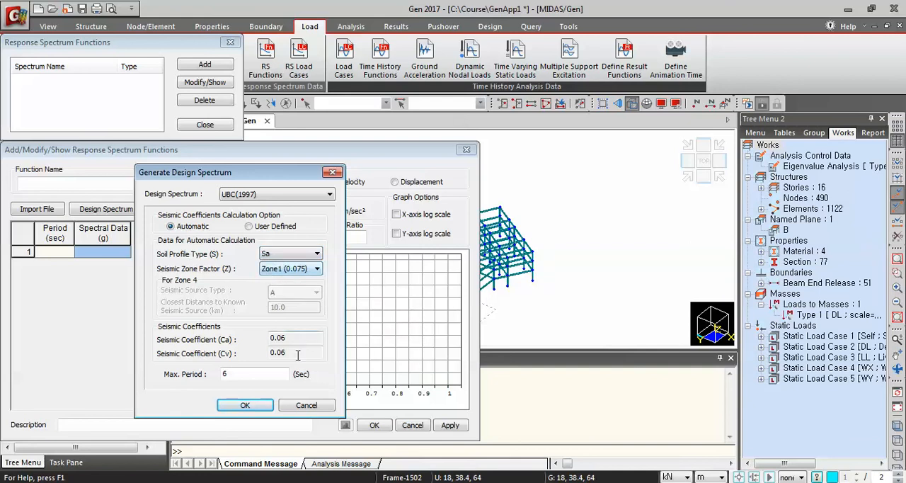
left_click(245, 405)
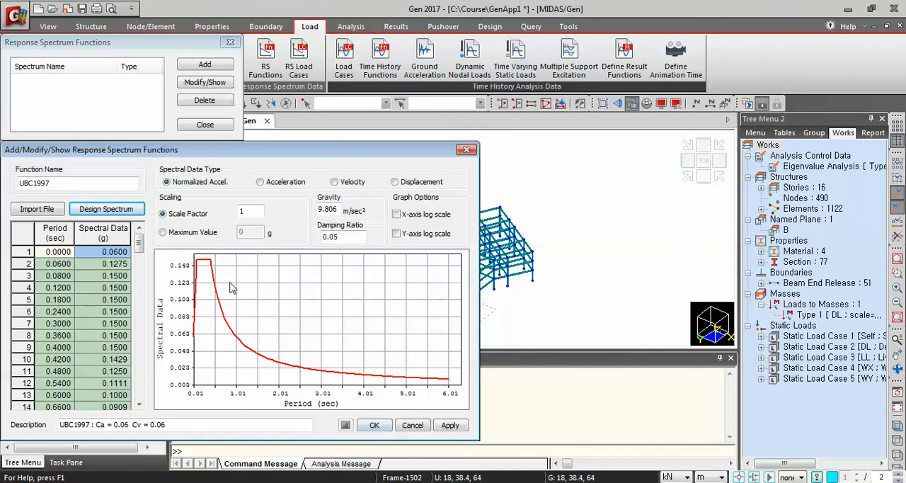
left_click(374, 428)
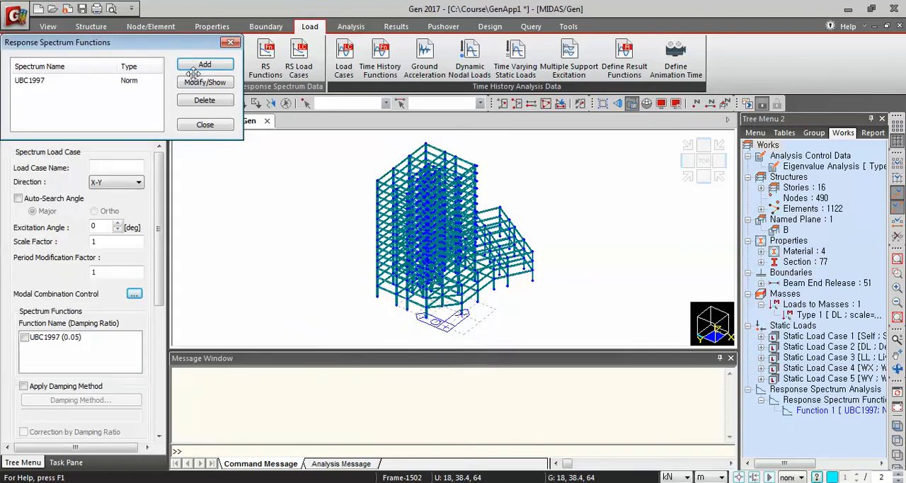
left_click(203, 125)
Add response spectrum load case RX in the X-Y direction at excitation angle 0, using the UBC1997 (0.05) function
left_click(110, 167)
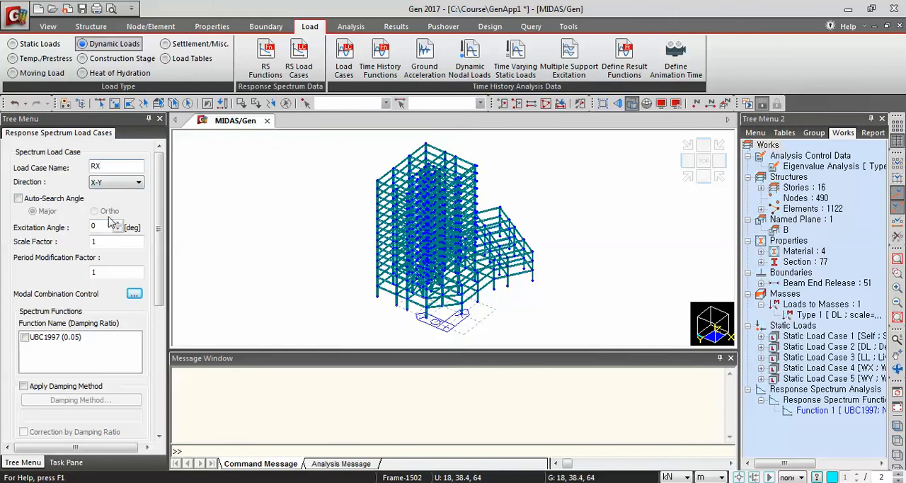
left_click(102, 183)
left_click(25, 337)
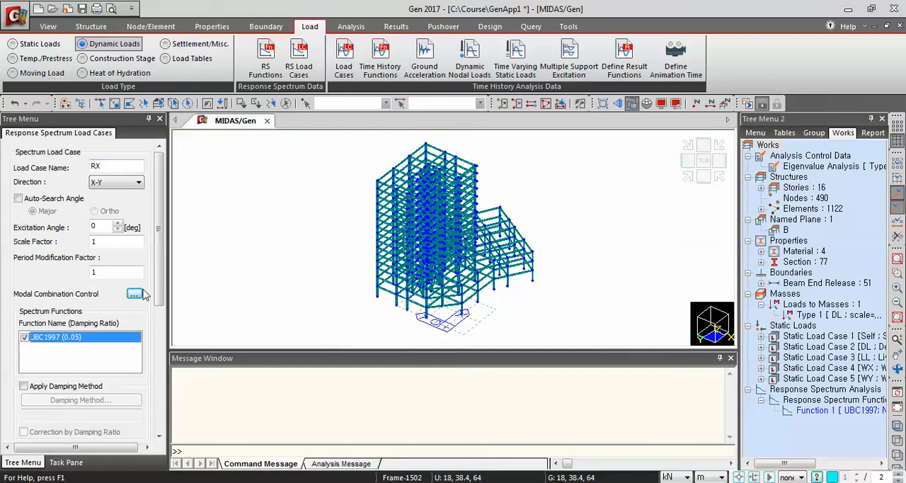
scroll(158, 283, "down", 5)
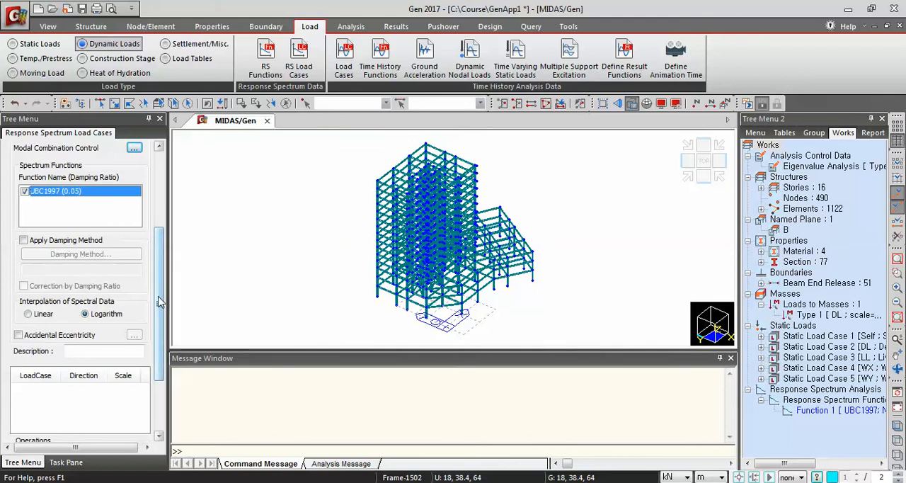
scroll(160, 303, "down", 3)
left_click(35, 373)
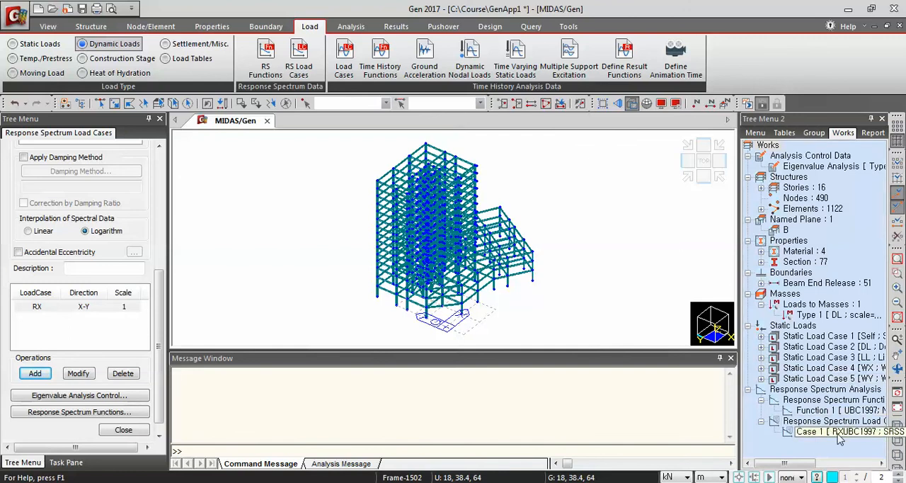
Add response spectrum load case RY in the X-Y direction with excitation angle 90 degrees and the UBC1997 function, and finish load case definition
left_click_drag(160, 347, 174, 200)
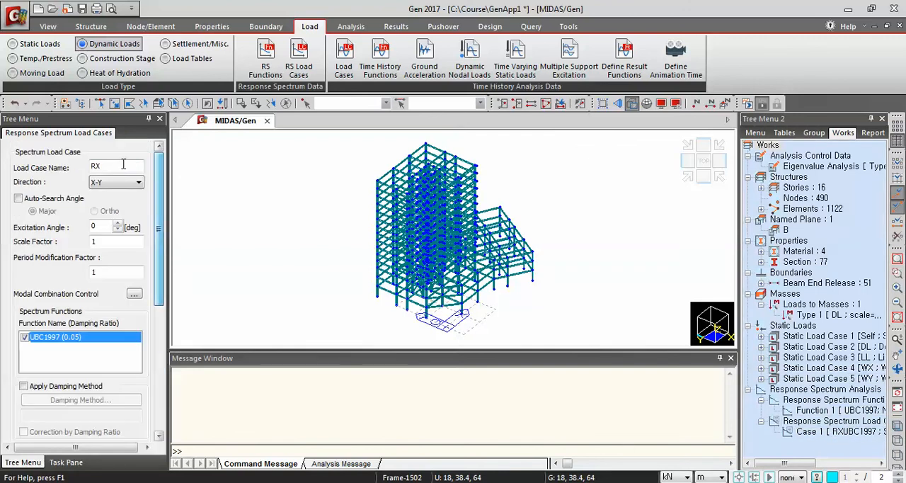
left_click(117, 168)
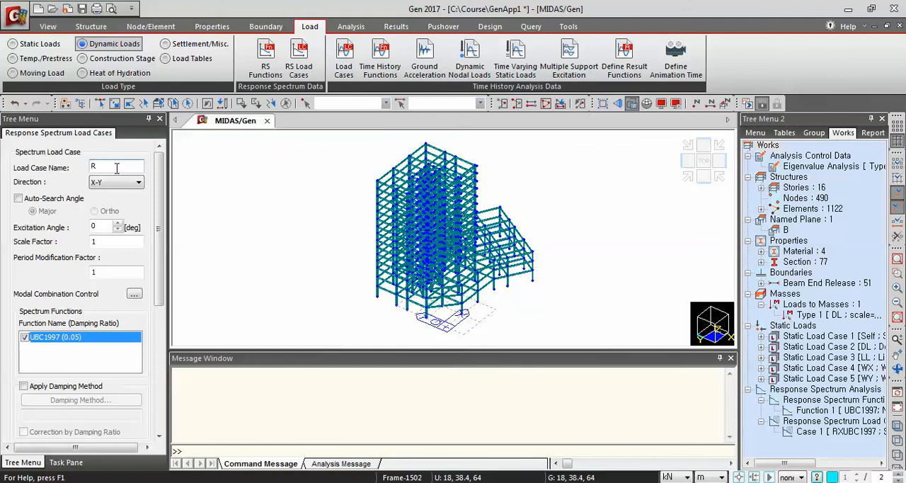
type("Y")
double_click(94, 225)
type("90")
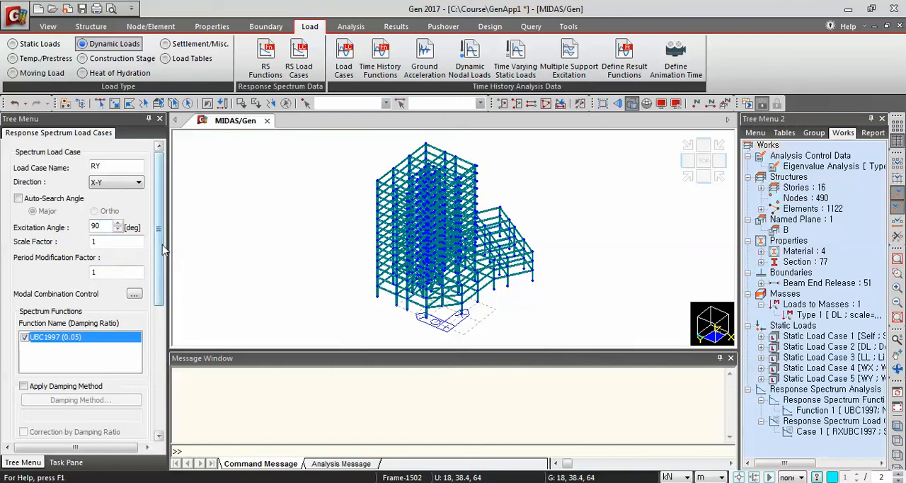
scroll(162, 249, "down", 5)
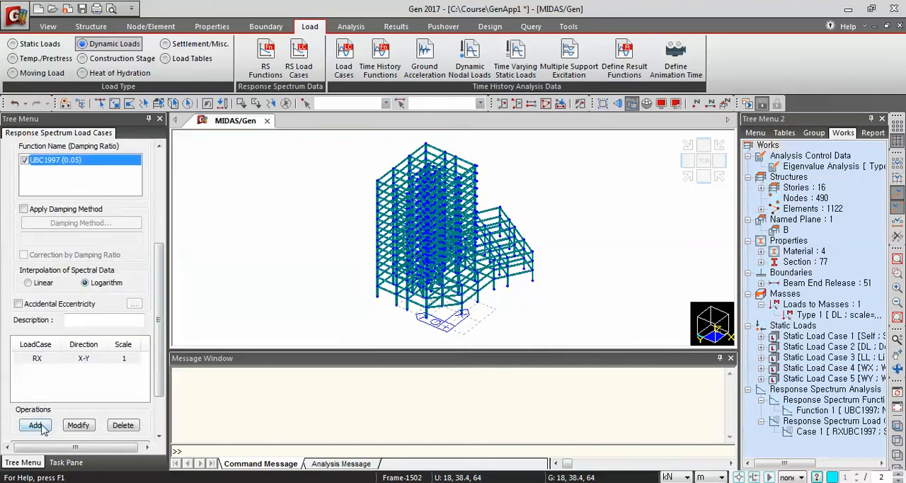
left_click(35, 425)
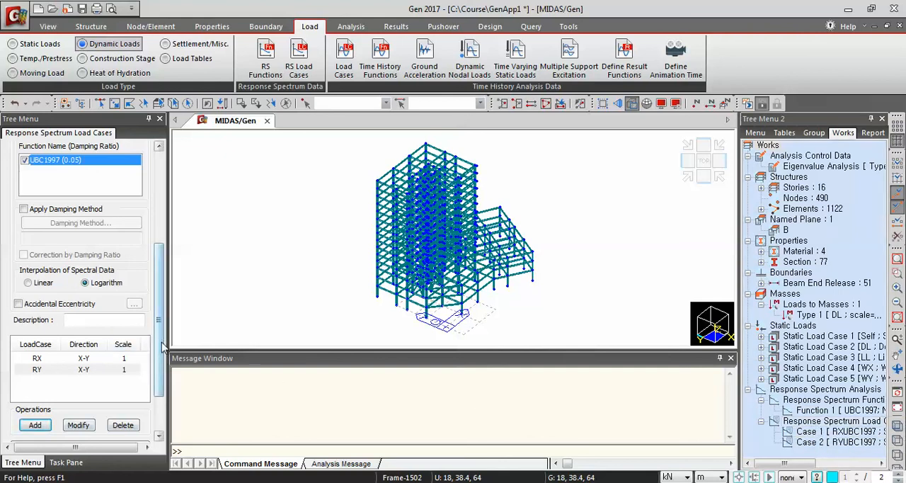
scroll(161, 398, "down", 2)
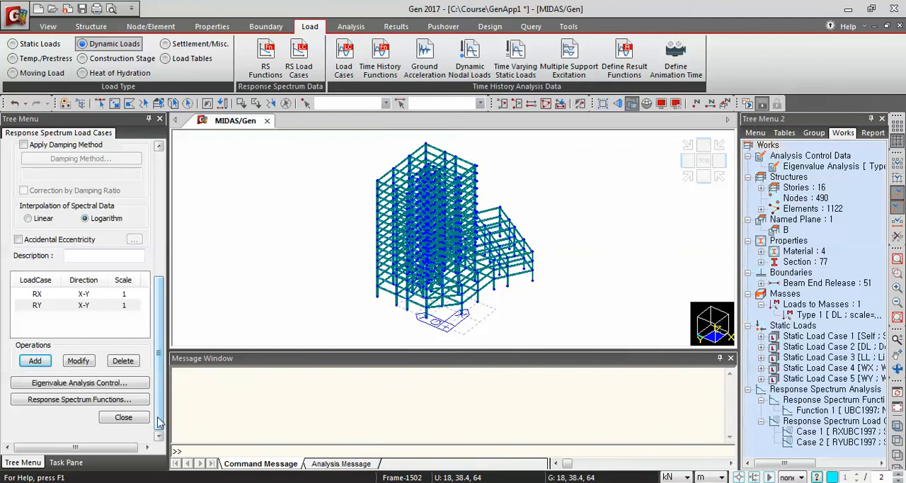
left_click(124, 418)
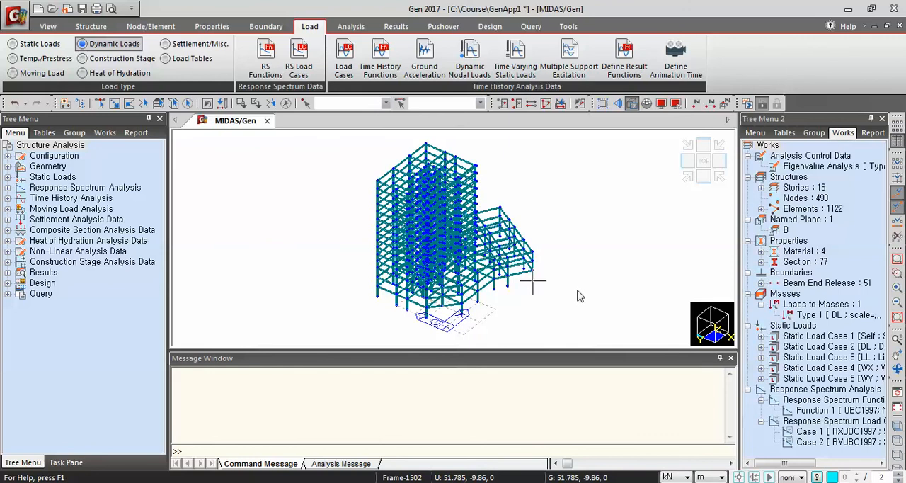
Examine the loads listed under the five static load cases and the response spectrum functions and load cases in the works tree
left_click(688, 180)
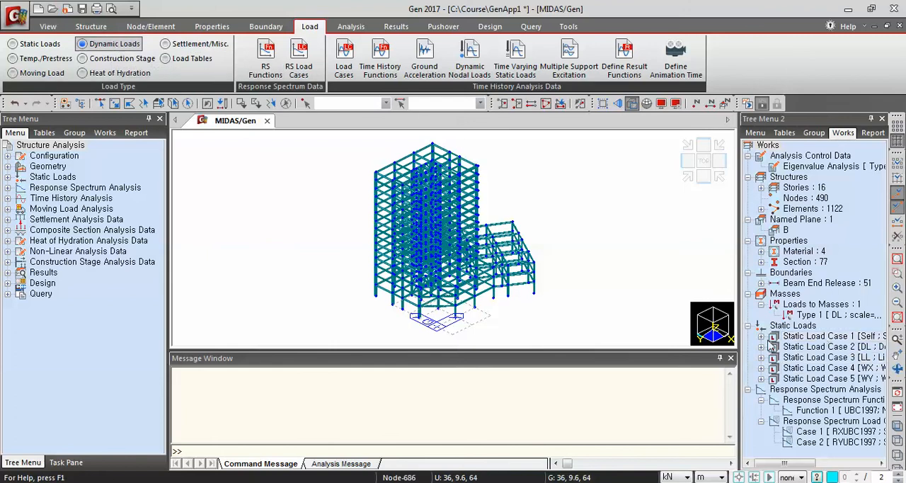
left_click(748, 390)
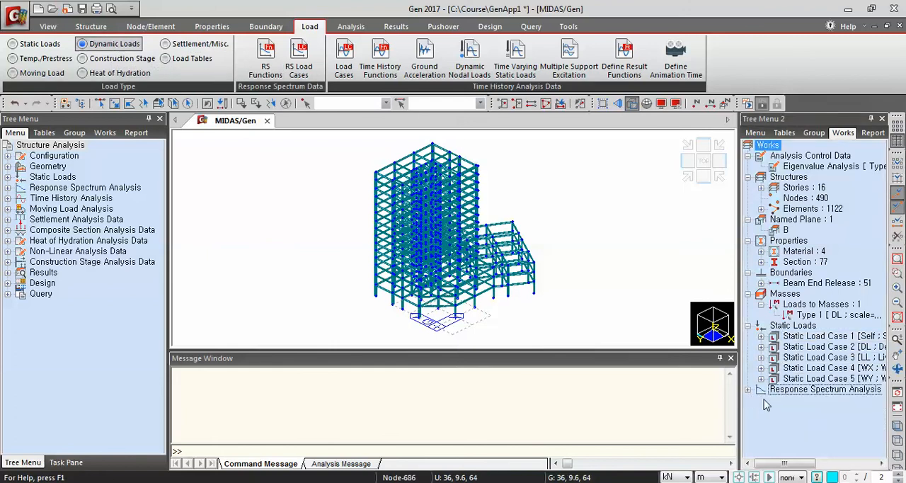
left_click(762, 337)
left_click(762, 338)
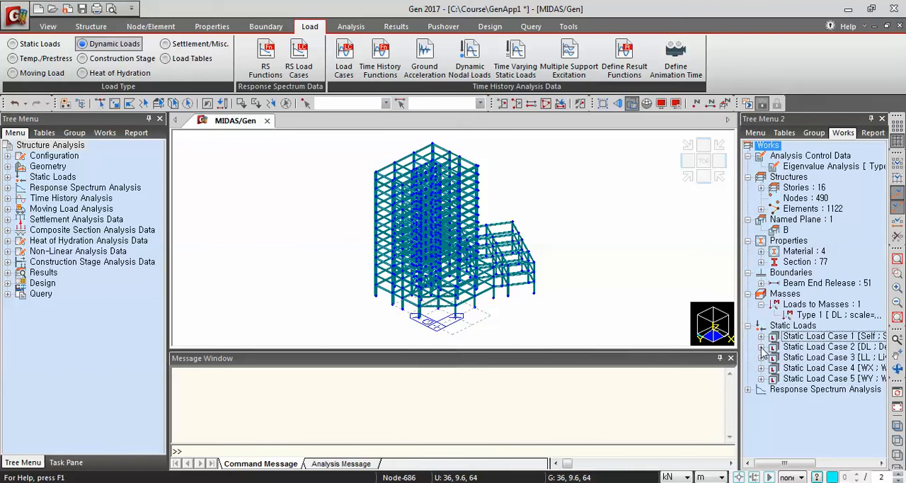
left_click(762, 348)
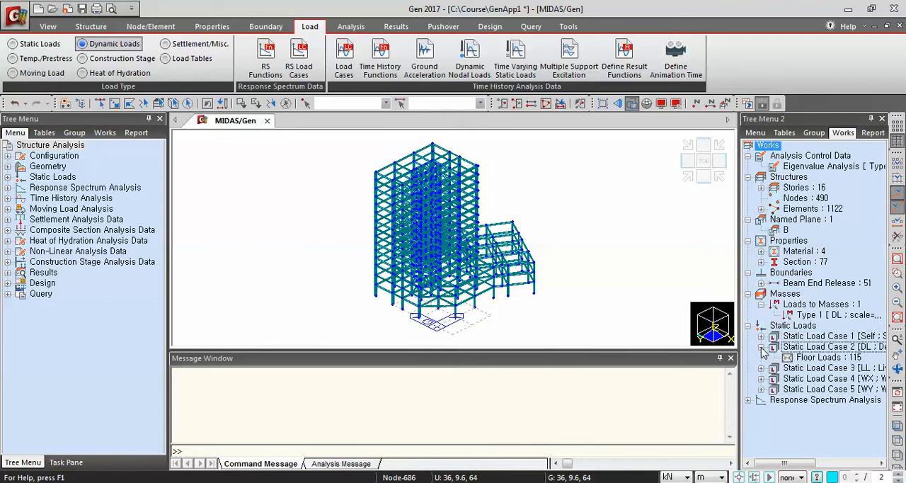
left_click(761, 348)
left_click(762, 358)
left_click(762, 358)
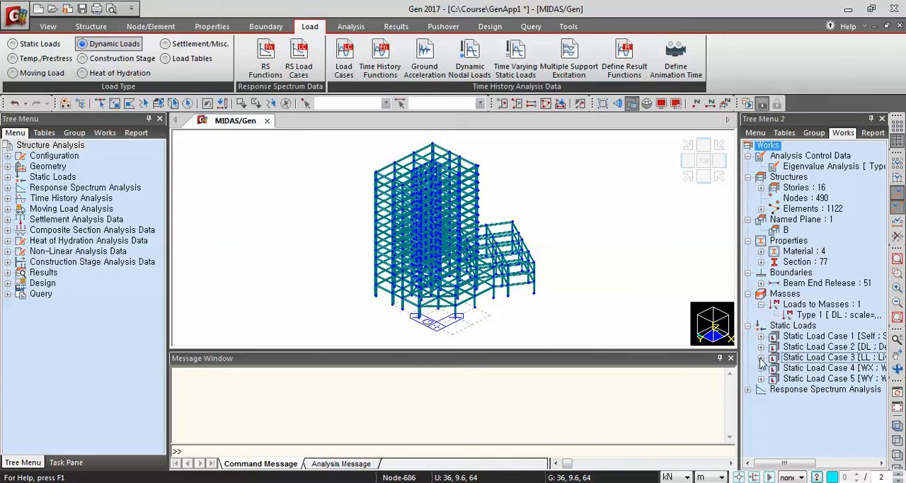
left_click(762, 368)
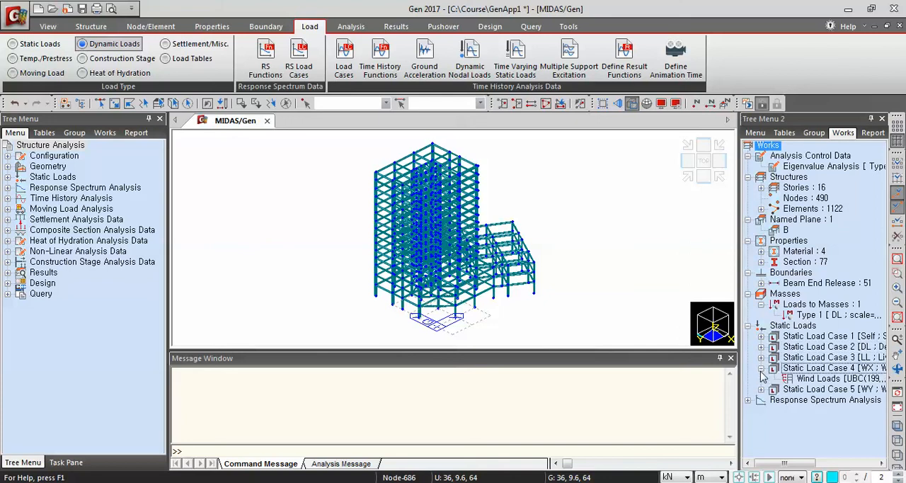
left_click(762, 369)
left_click(762, 379)
left_click(762, 379)
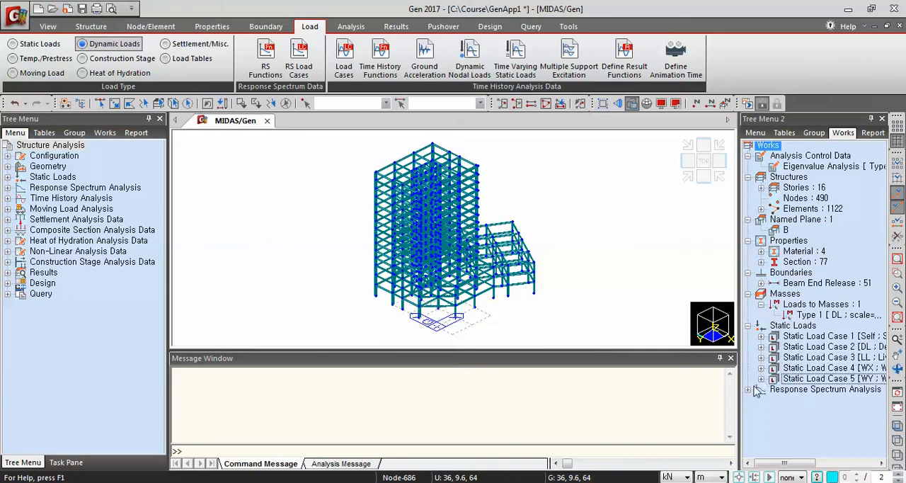
left_click(748, 390)
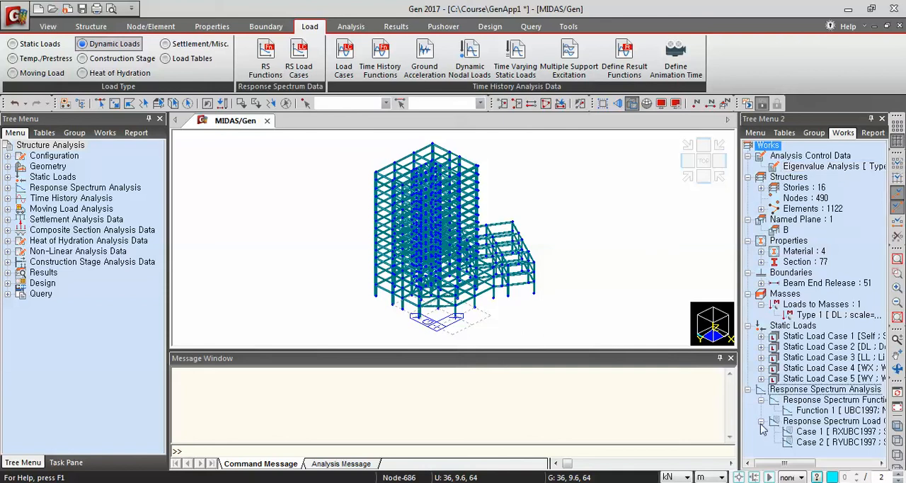
left_click(749, 390)
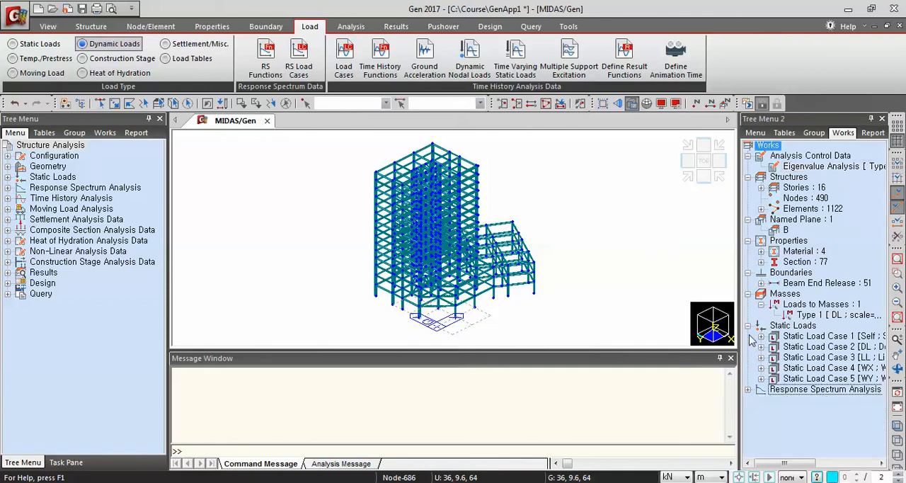
left_click(750, 390)
left_click(761, 400)
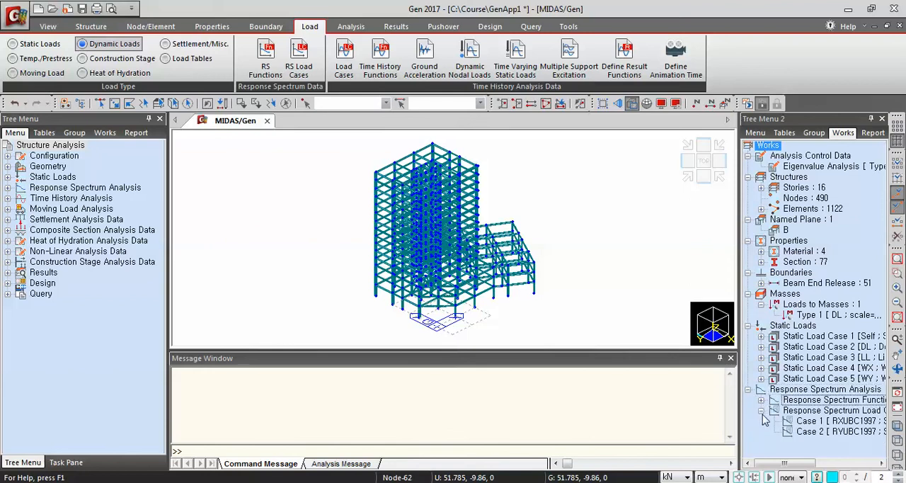
left_click(761, 411)
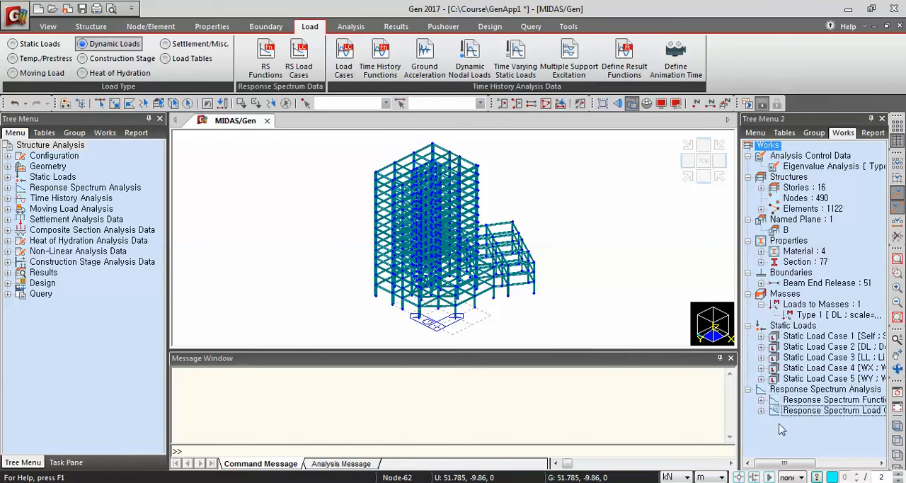
Perform the structural analysis of the building model and check the analysis messages
left_click(349, 27)
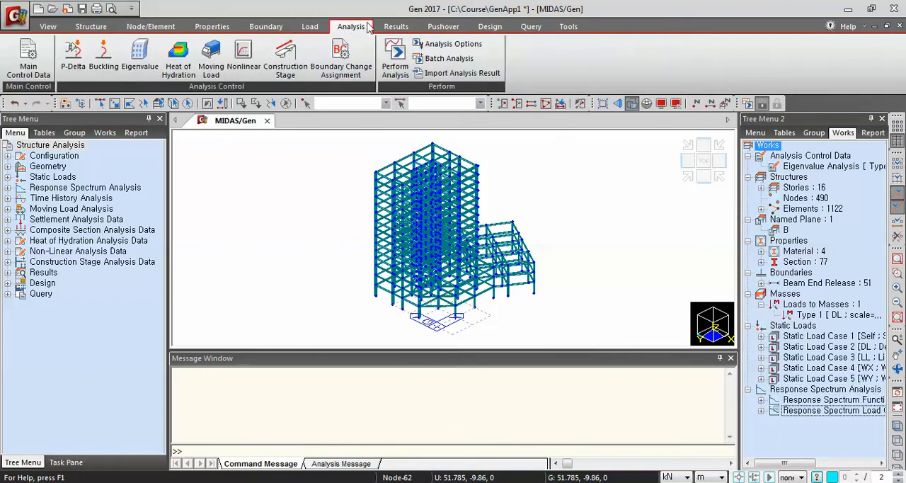
left_click(399, 63)
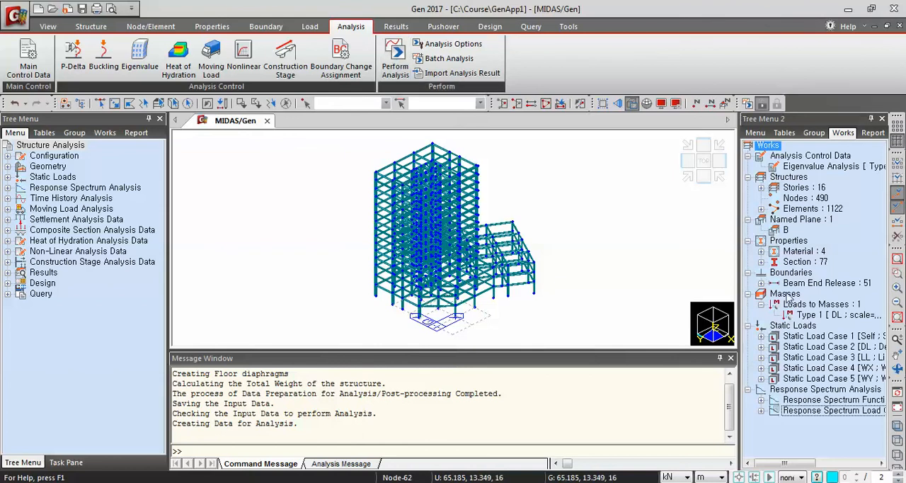
left_click_drag(728, 399, 729, 421)
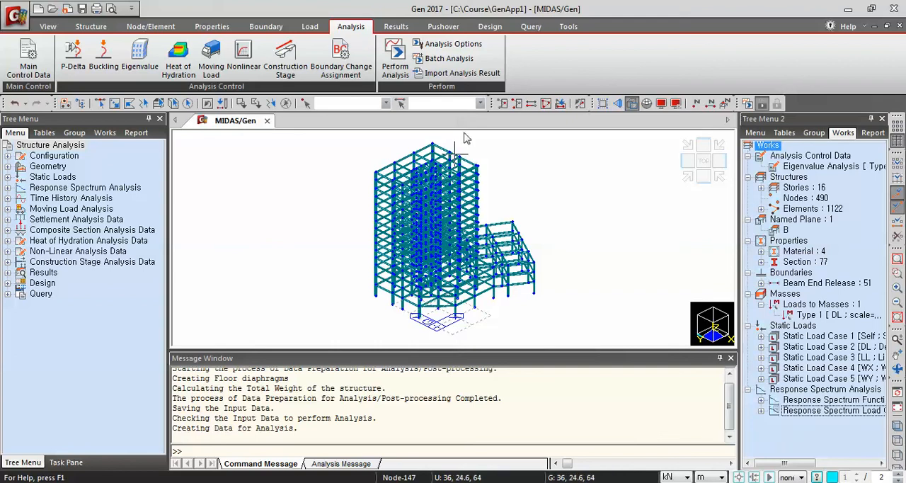
left_click(390, 57)
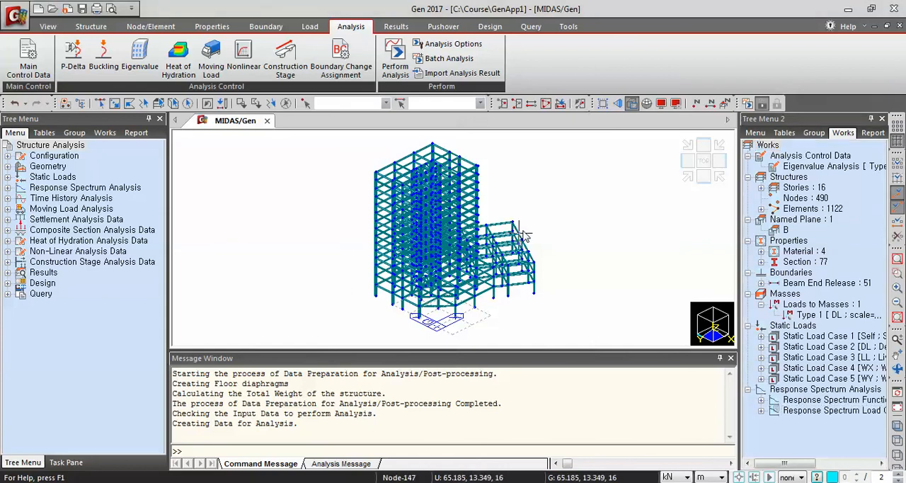
mouse_move(520, 233)
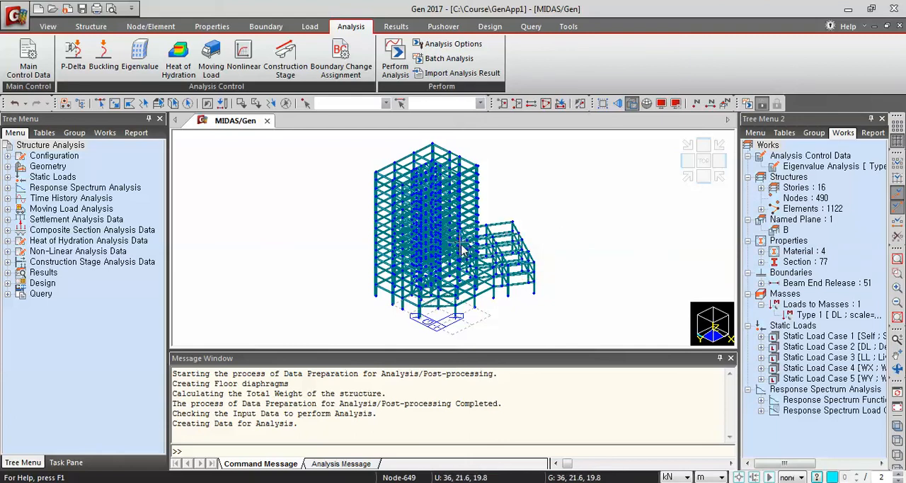
mouse_move(461, 249)
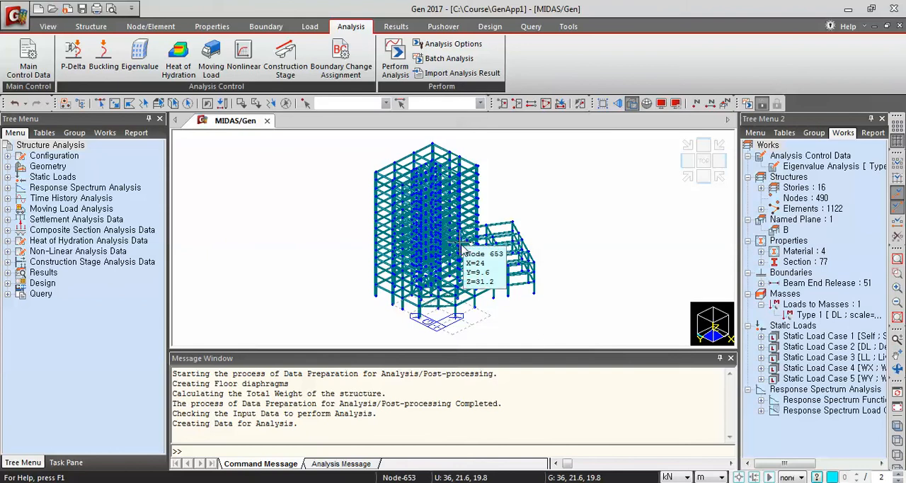